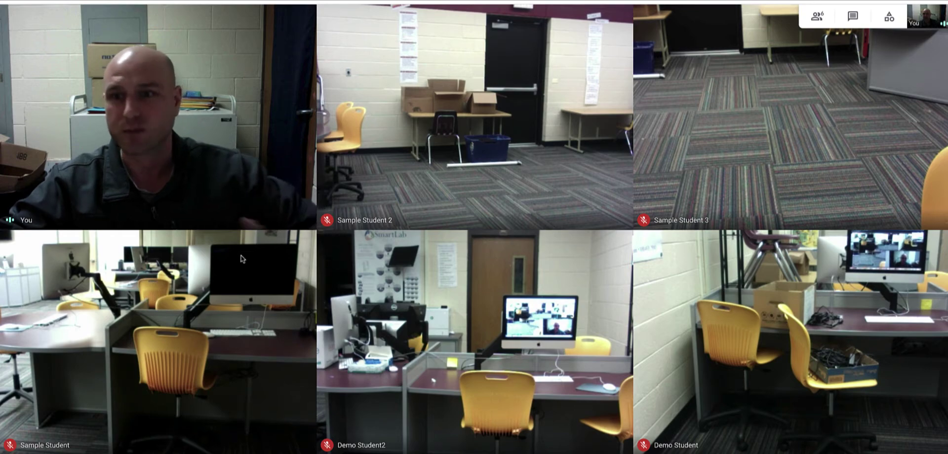
mouse_move(500, 257)
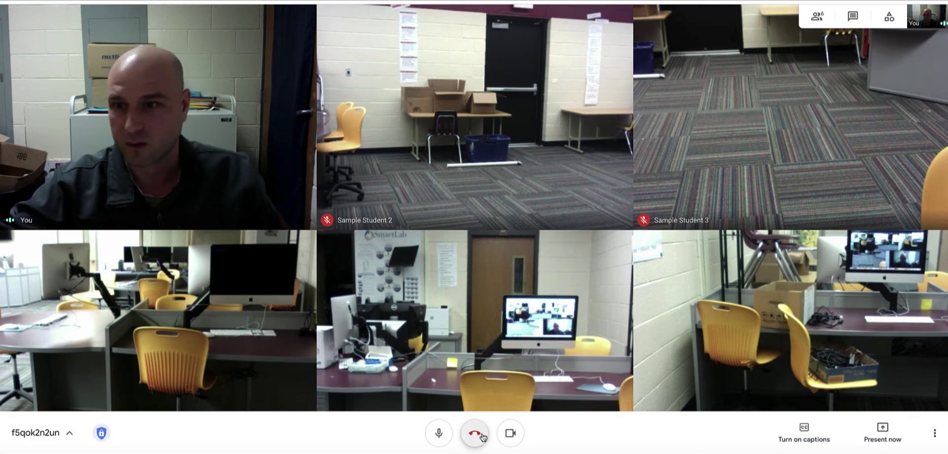
mouse_move(434, 378)
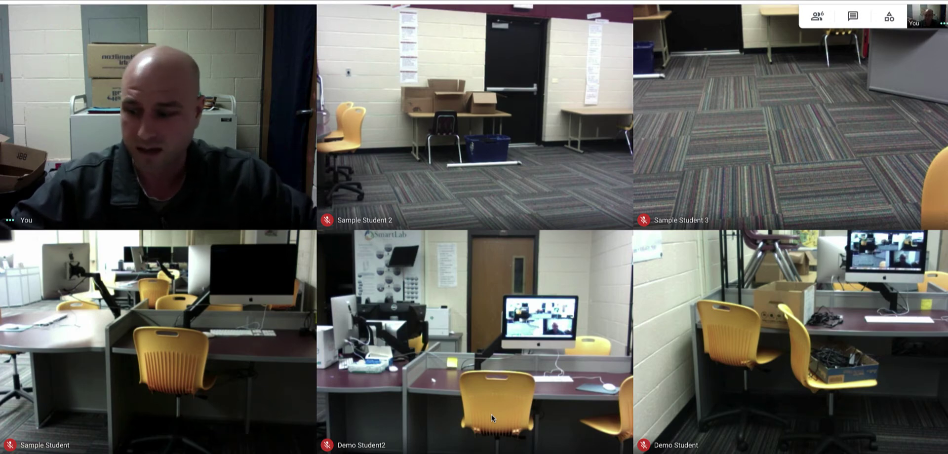
mouse_move(486, 428)
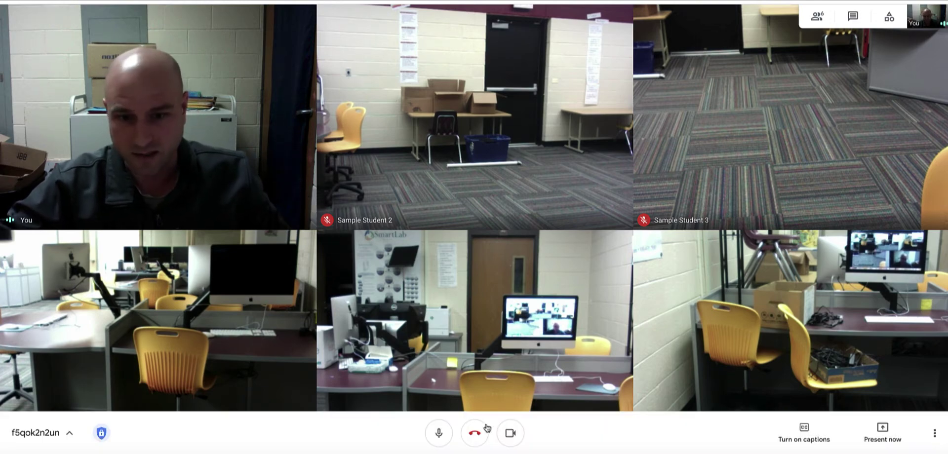
mouse_move(489, 376)
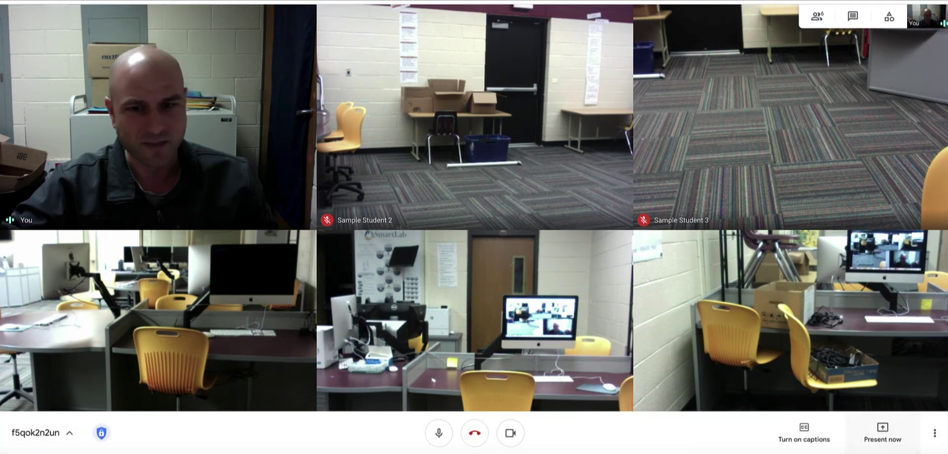
Step: Open the background options for the camera feed and try the slight blur followed by the full background blur
mouse_move(933, 436)
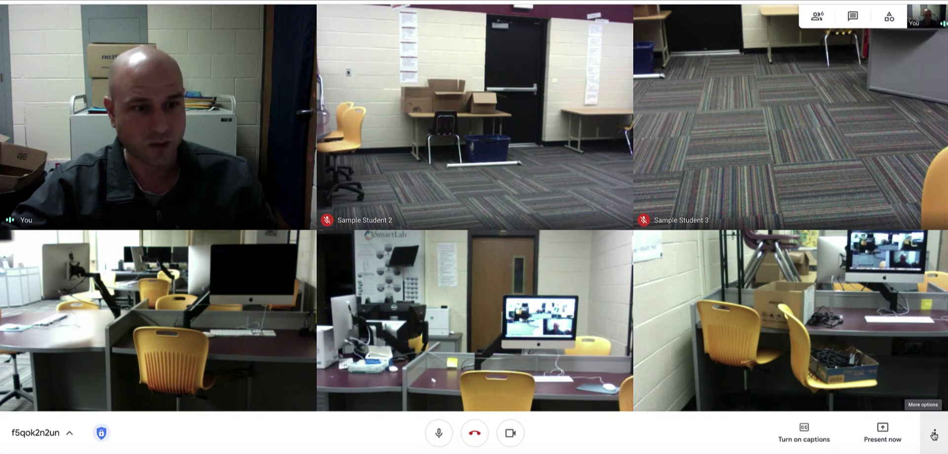
left_click(934, 434)
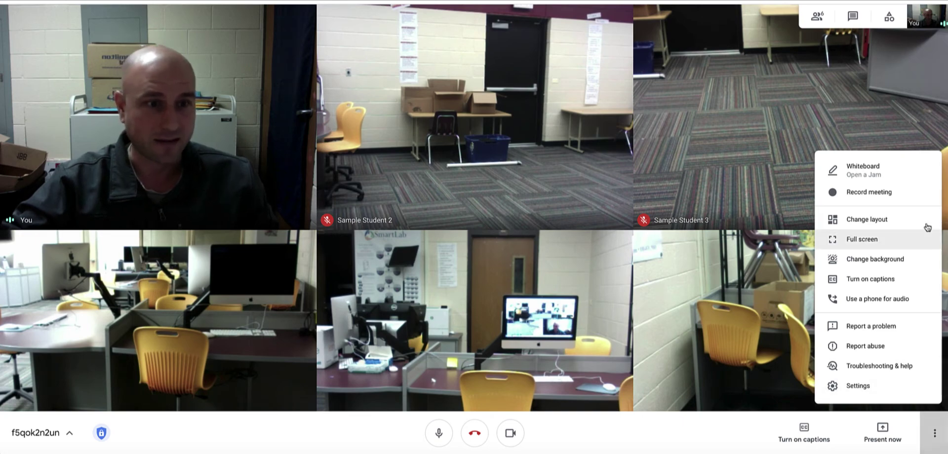
left_click(863, 263)
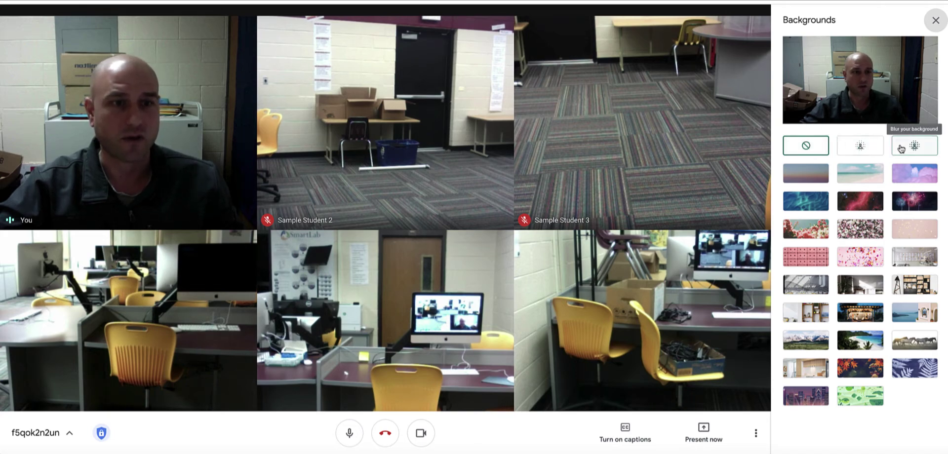
left_click(859, 147)
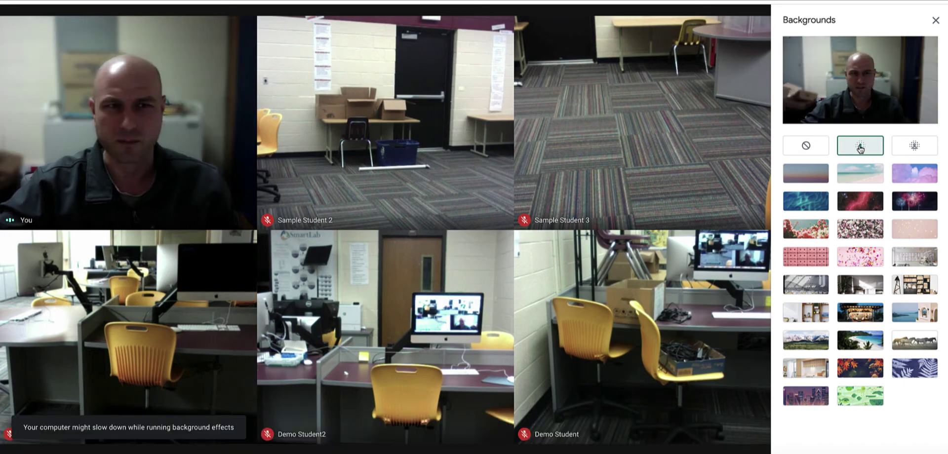
left_click(914, 149)
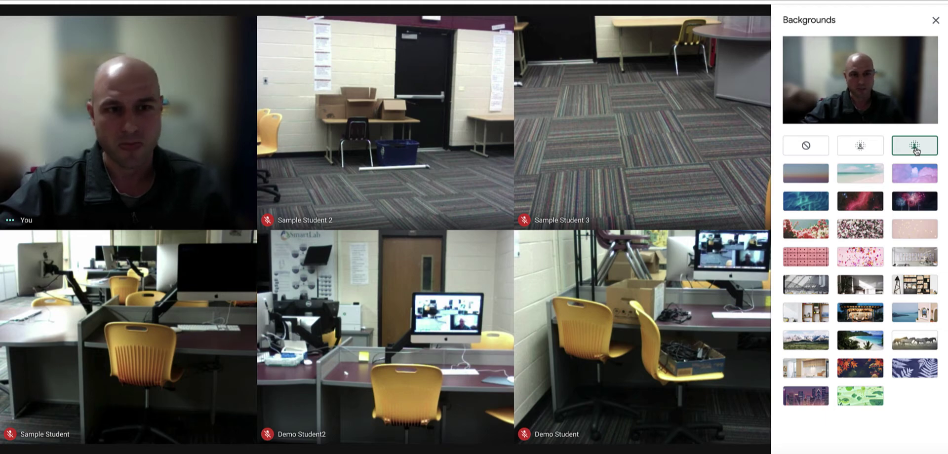
Step: Try several preset backgrounds, including the pale beach, Modern living room, Trailer in evening light and the tropical beach, and remove the background effect
left_click(815, 182)
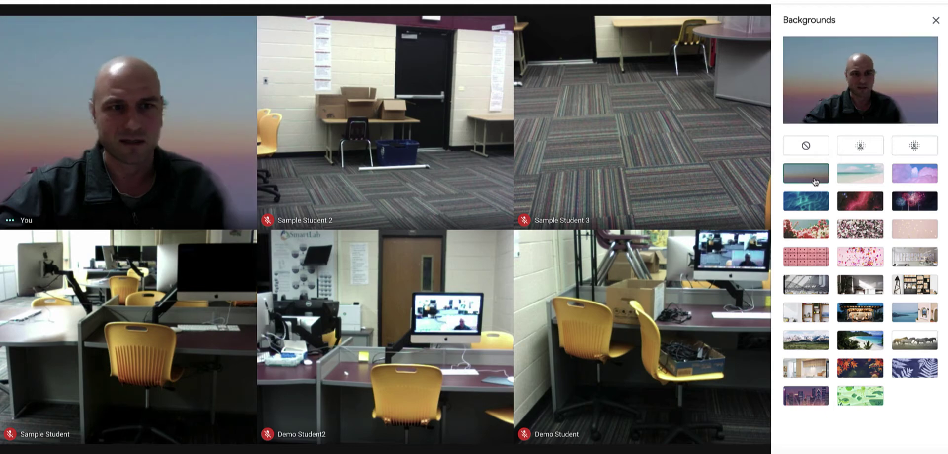
left_click(869, 178)
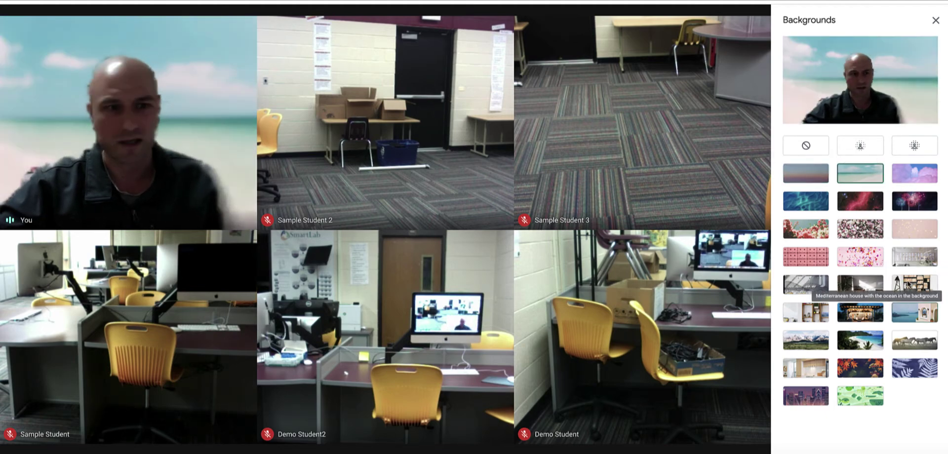
left_click(914, 229)
left_click(801, 262)
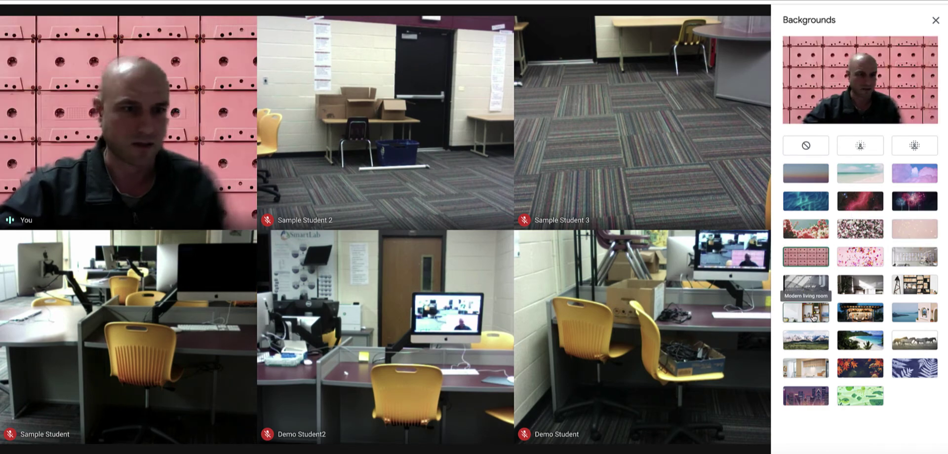
left_click(807, 313)
left_click(867, 316)
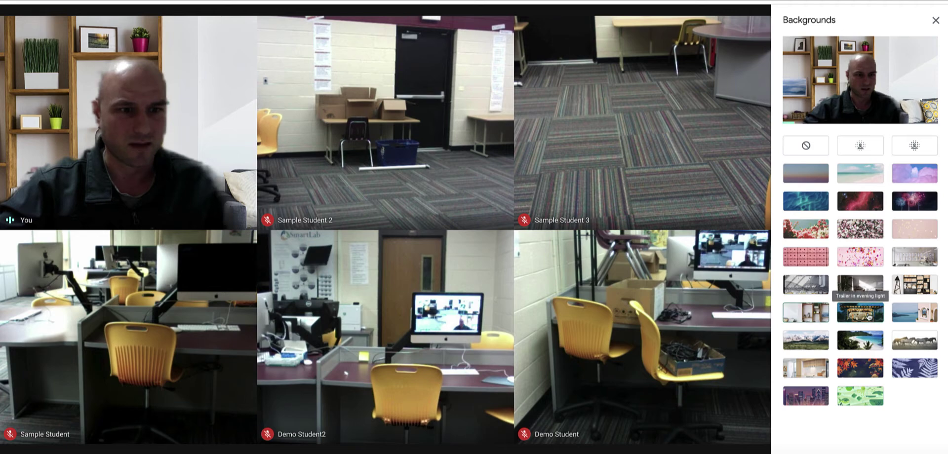
left_click(866, 344)
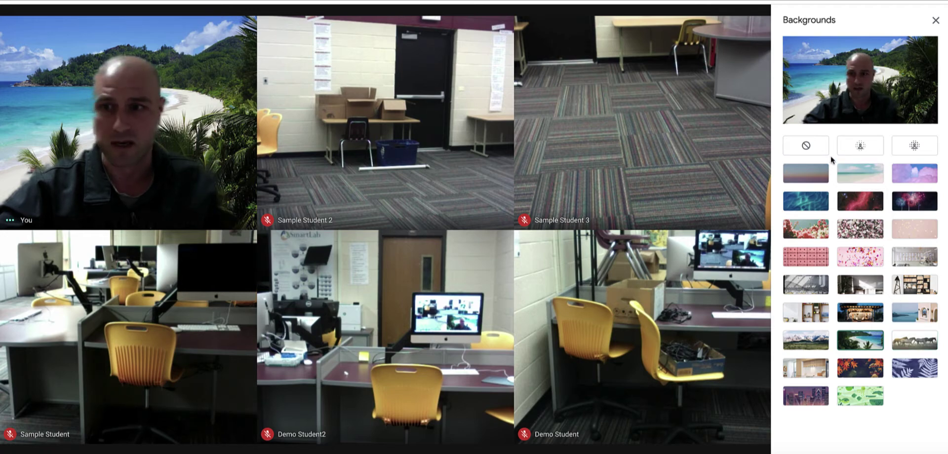
left_click(806, 147)
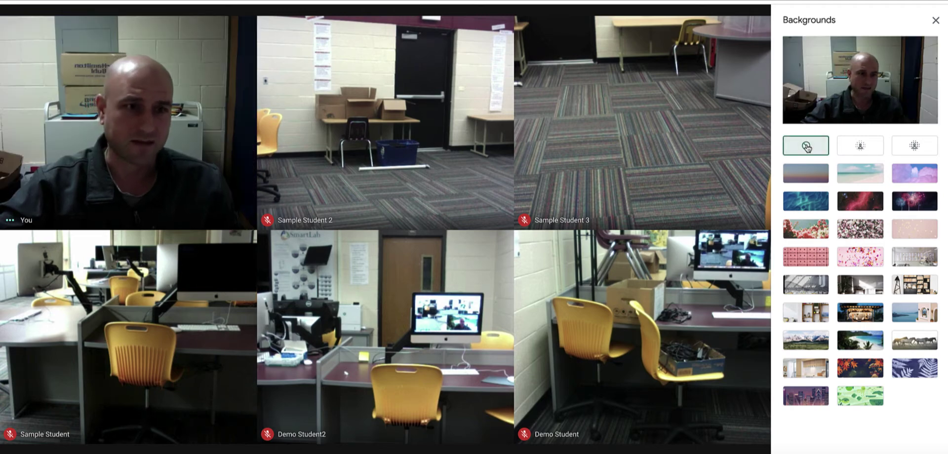
left_click(934, 20)
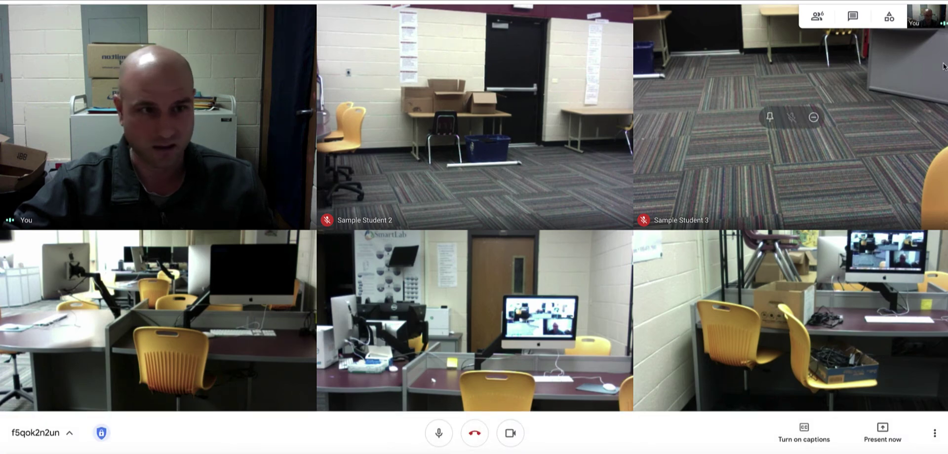
Step: Review the meeting safety options and the full list of host settings
left_click(101, 435)
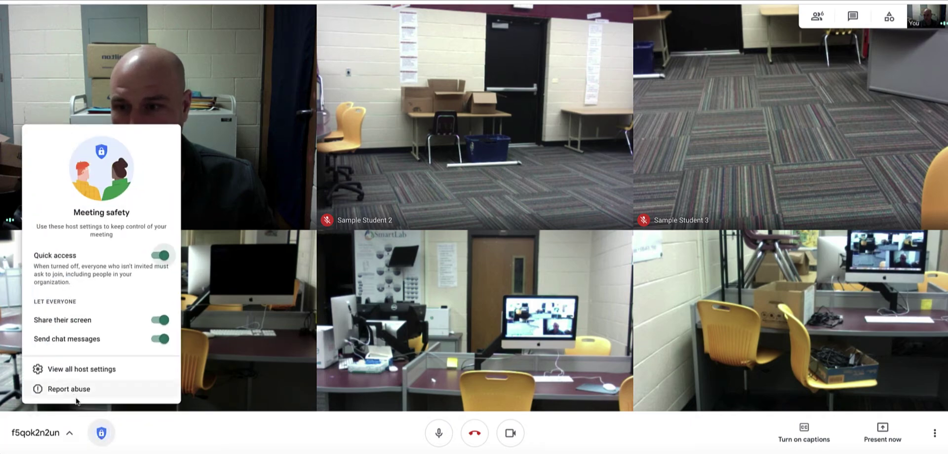
left_click(80, 370)
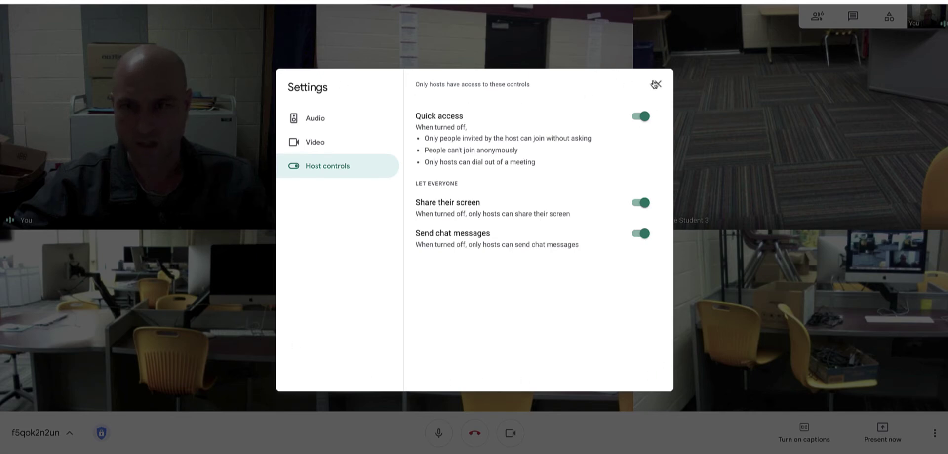
left_click(656, 85)
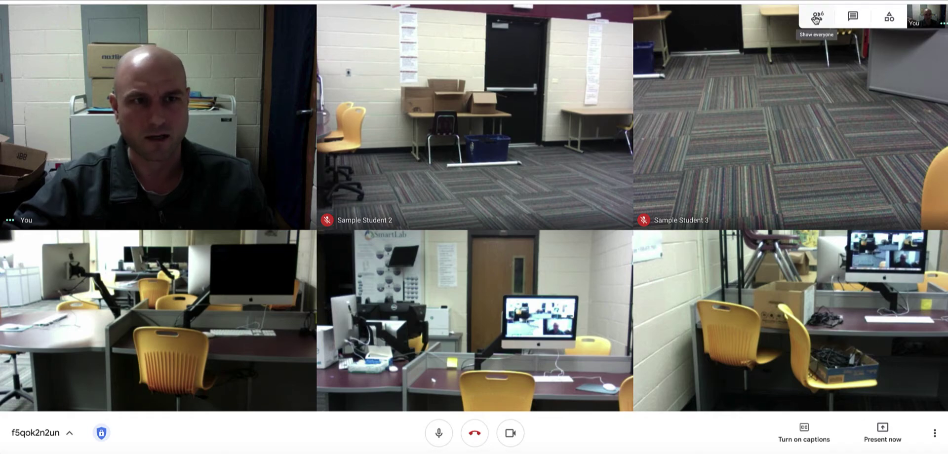
Step: Show the participant list and view all host settings through its host controls
left_click(816, 19)
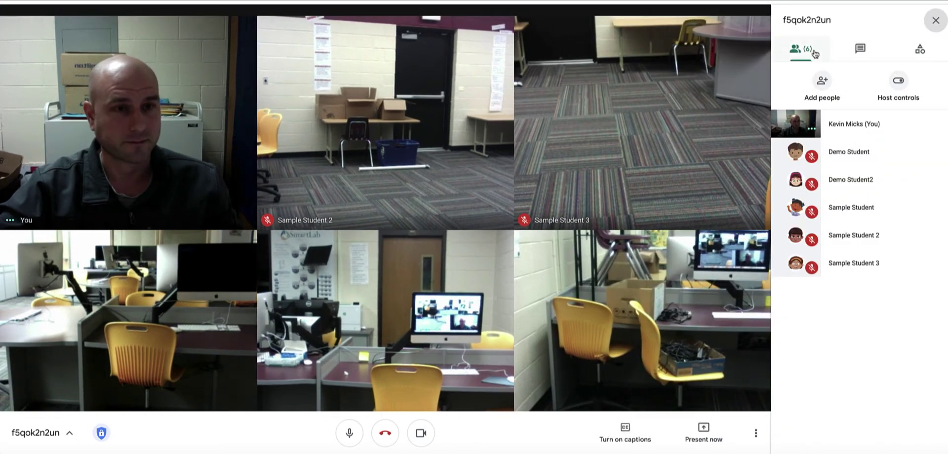
left_click(900, 92)
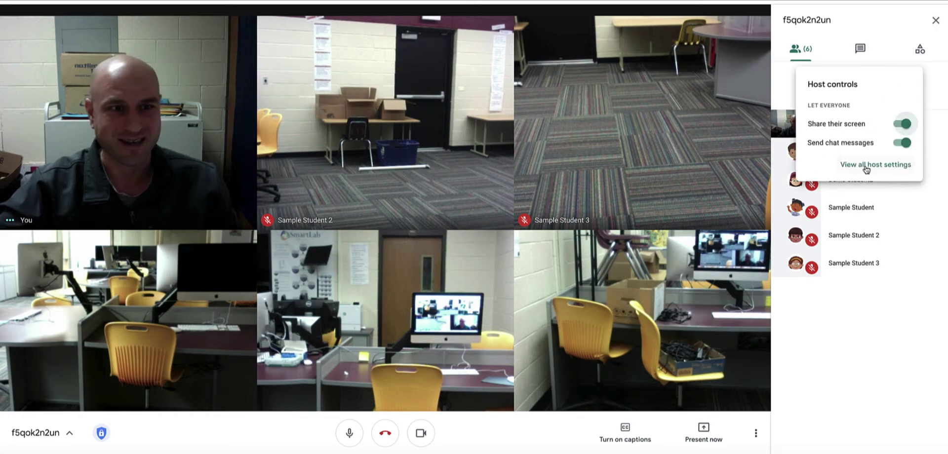
left_click(877, 168)
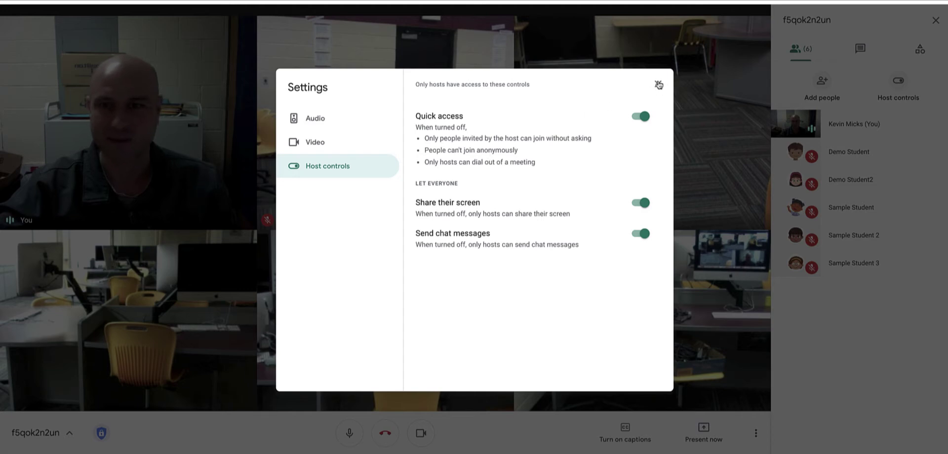
left_click(658, 84)
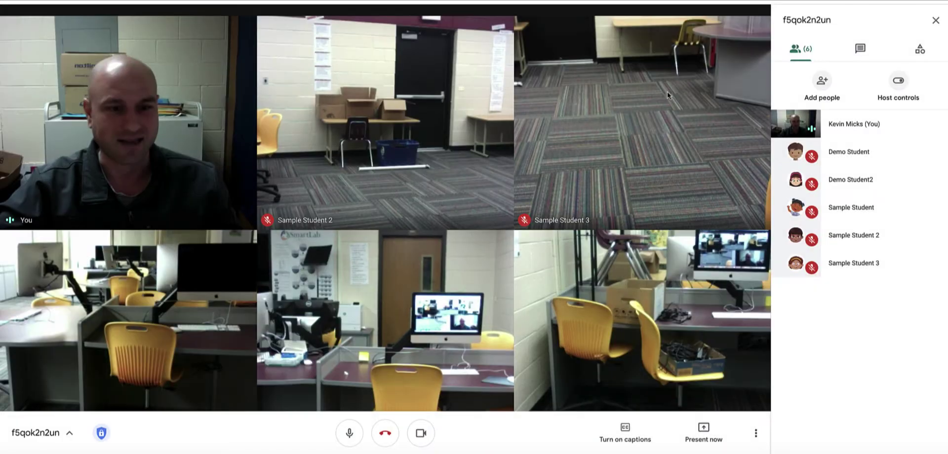
Step: Turn on noise cancellation for the microphone in the meeting's audio settings
left_click(755, 435)
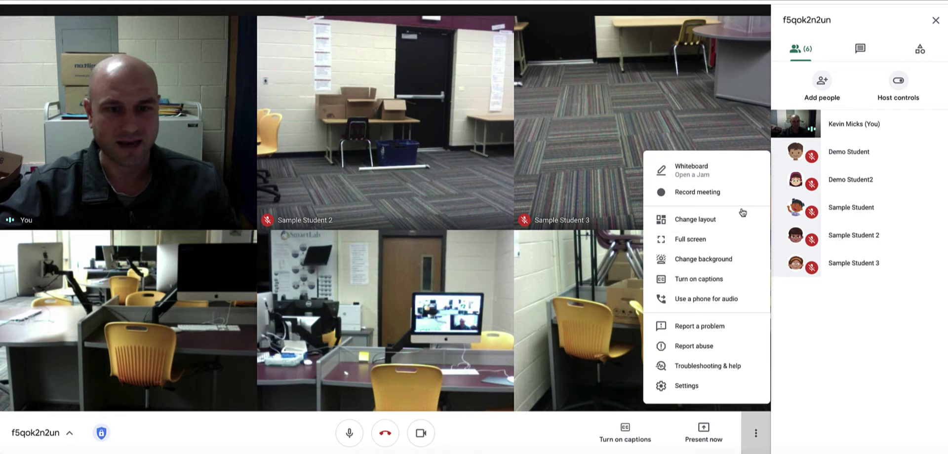
left_click(691, 387)
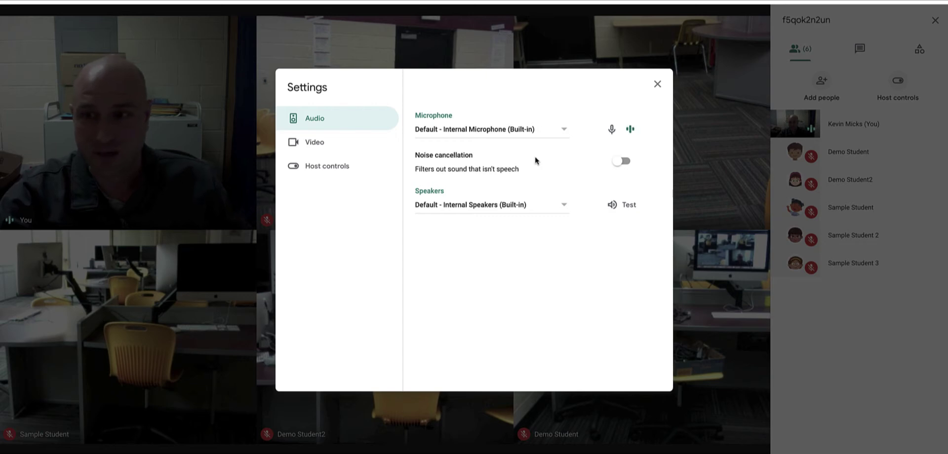
left_click(621, 164)
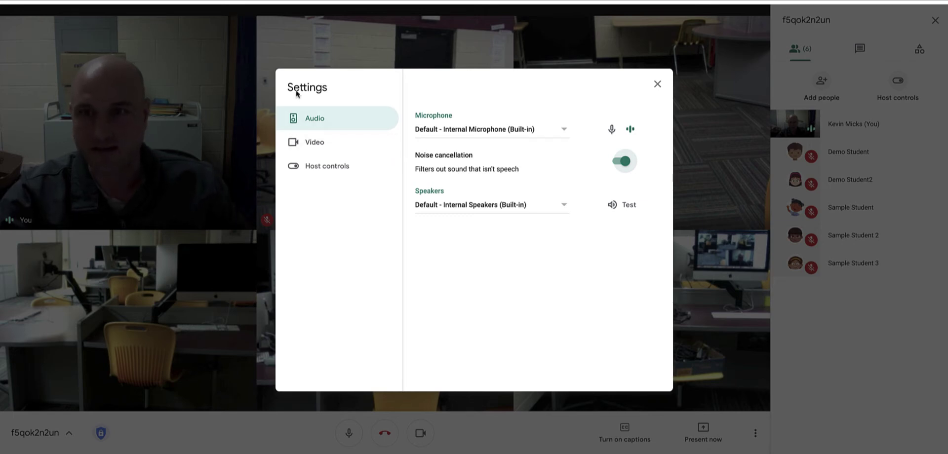
Step: Try Standard definition (360p) as the maximum send and receive resolution in the video settings
left_click(308, 142)
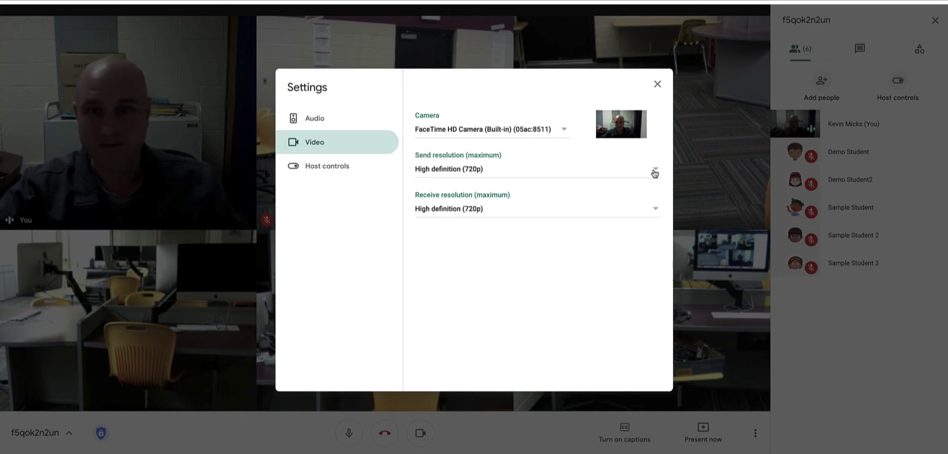
left_click(473, 171)
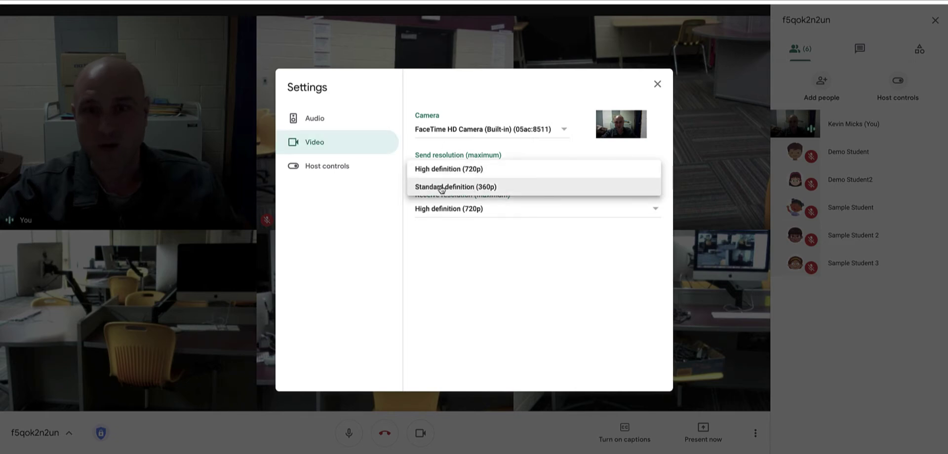
left_click(487, 187)
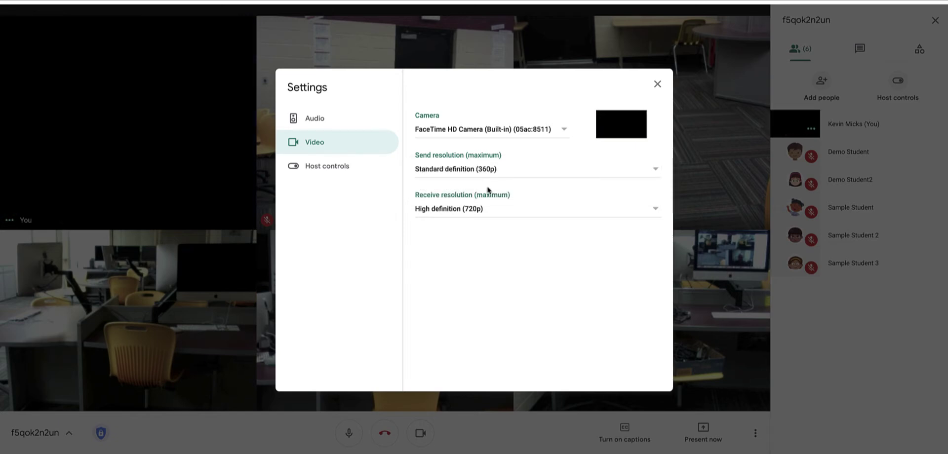
left_click(467, 210)
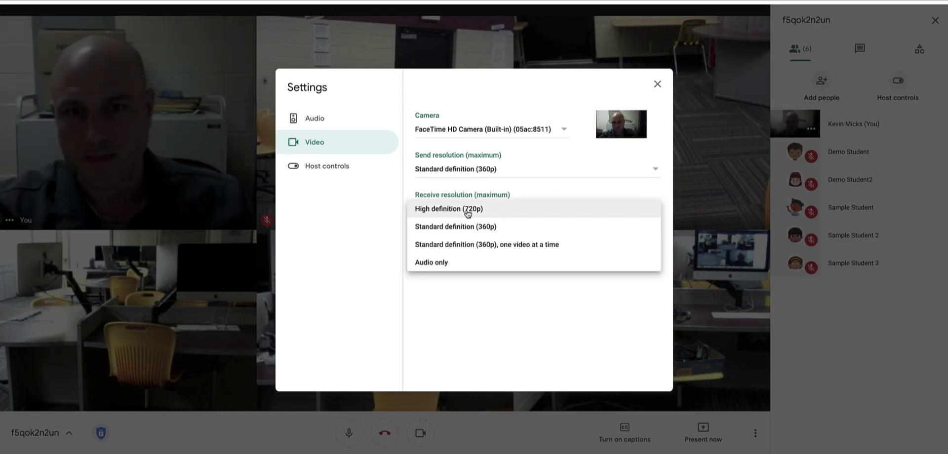
left_click(468, 227)
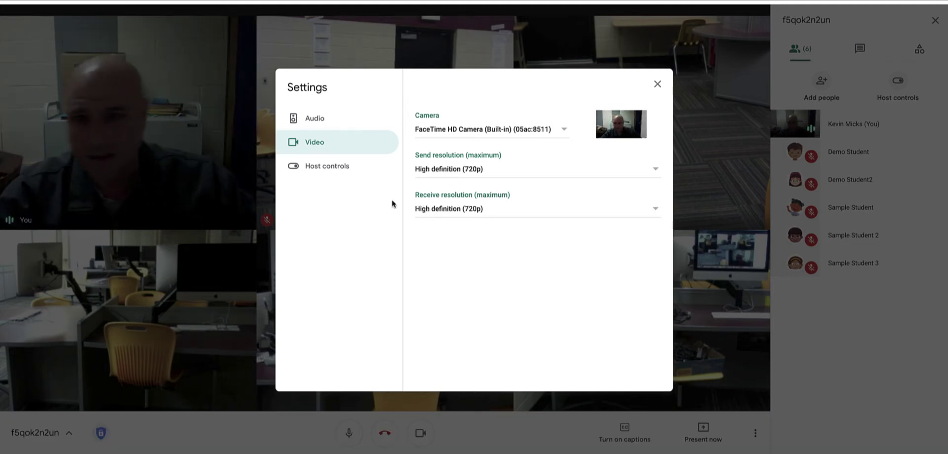
Step: Turn off Quick access in the host controls and close the settings
left_click(319, 167)
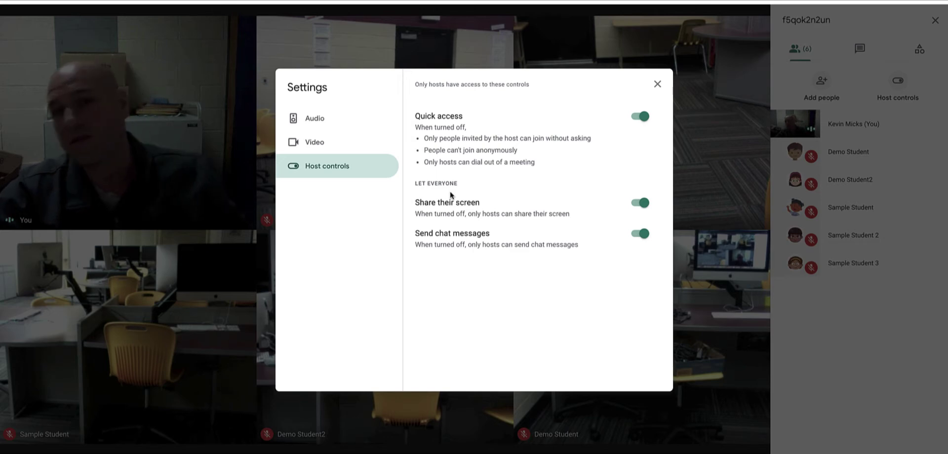
left_click(642, 118)
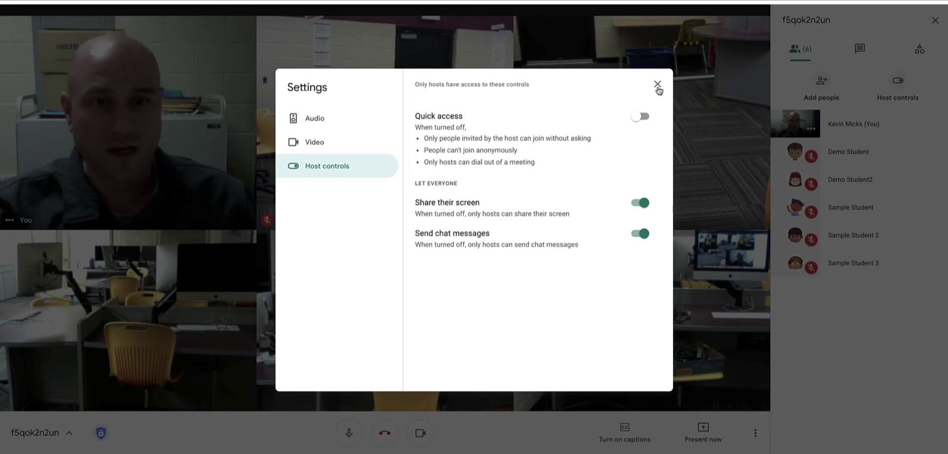
left_click(658, 85)
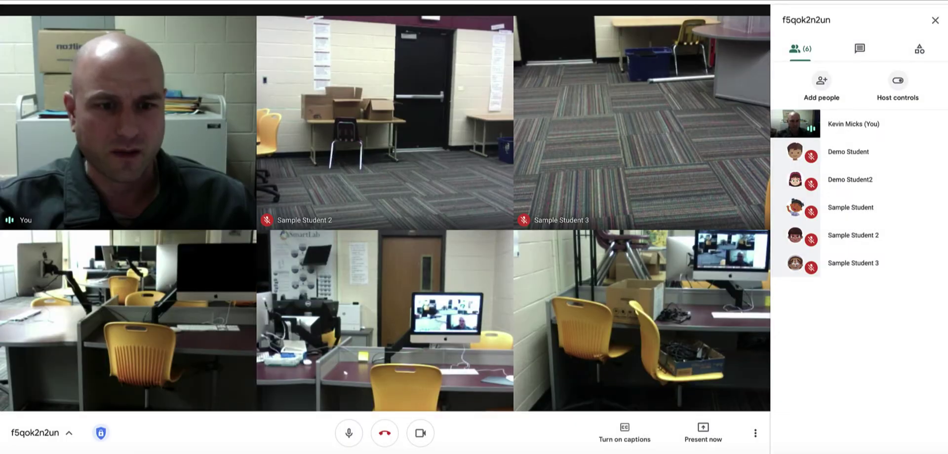
left_click(753, 435)
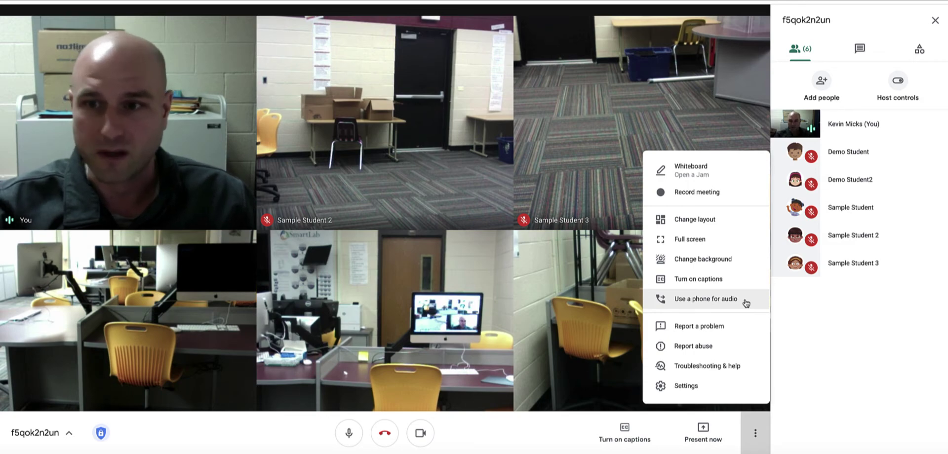
left_click(755, 437)
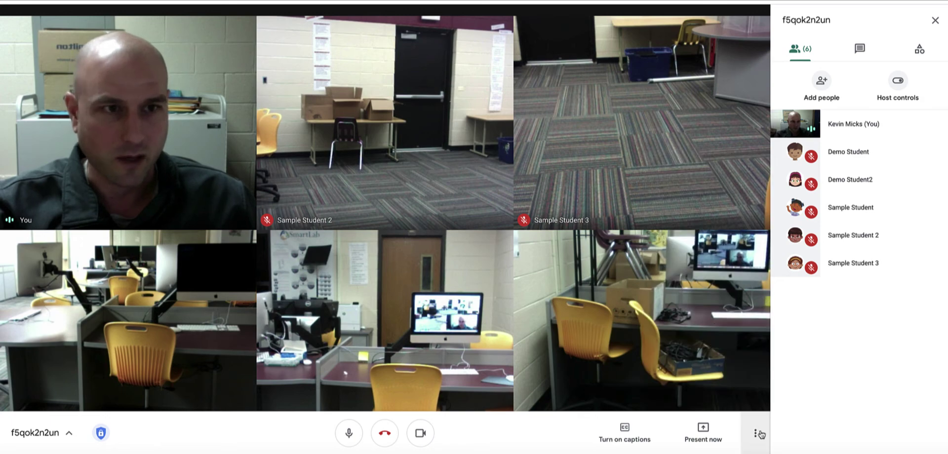
Step: Turn off everyone's permission to share their screen and send chat messages in the host controls, and close the settings
left_click(897, 81)
left_click(869, 165)
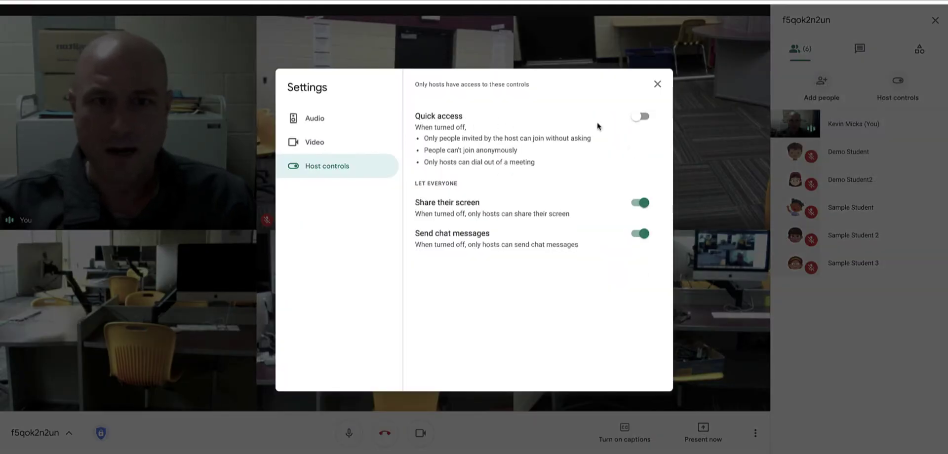
left_click(637, 207)
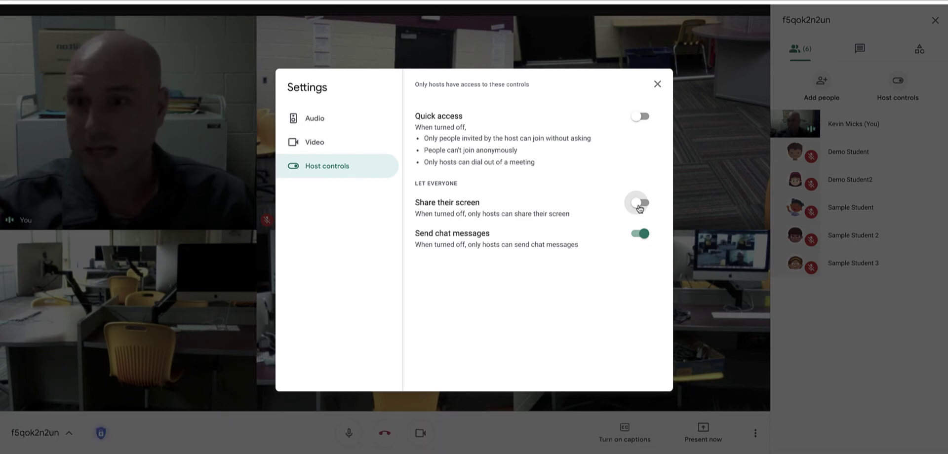
left_click(640, 209)
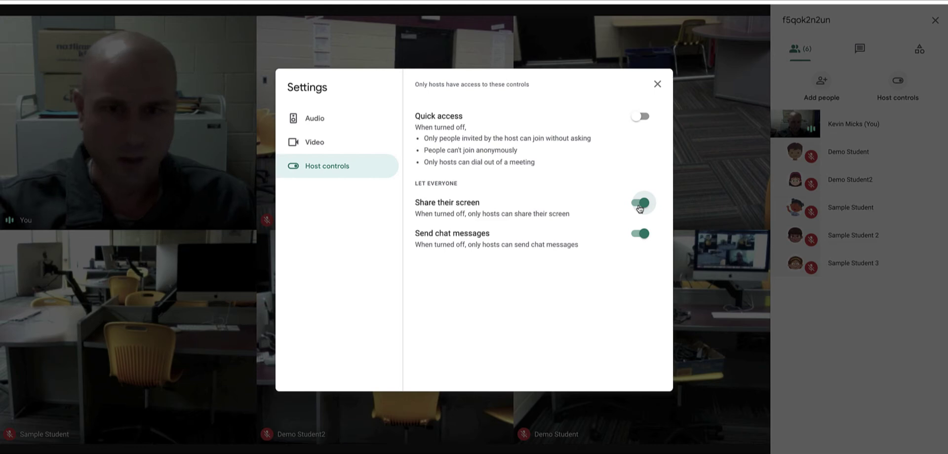
left_click(639, 209)
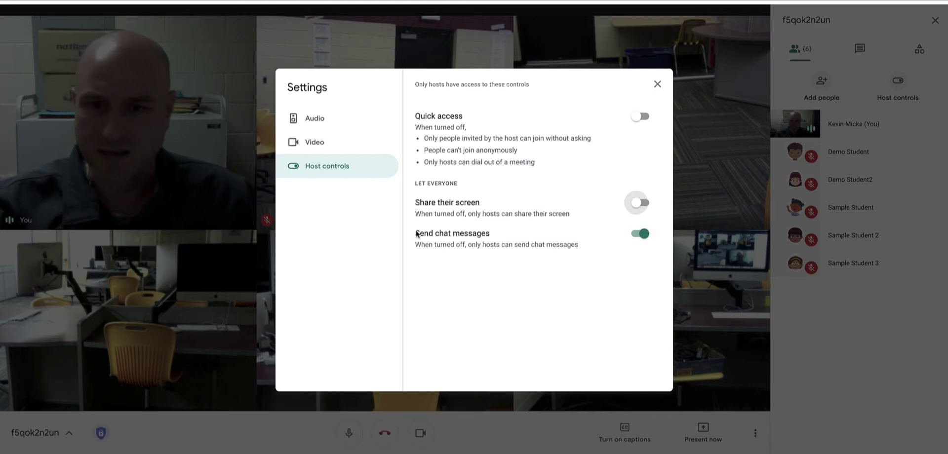
left_click(632, 240)
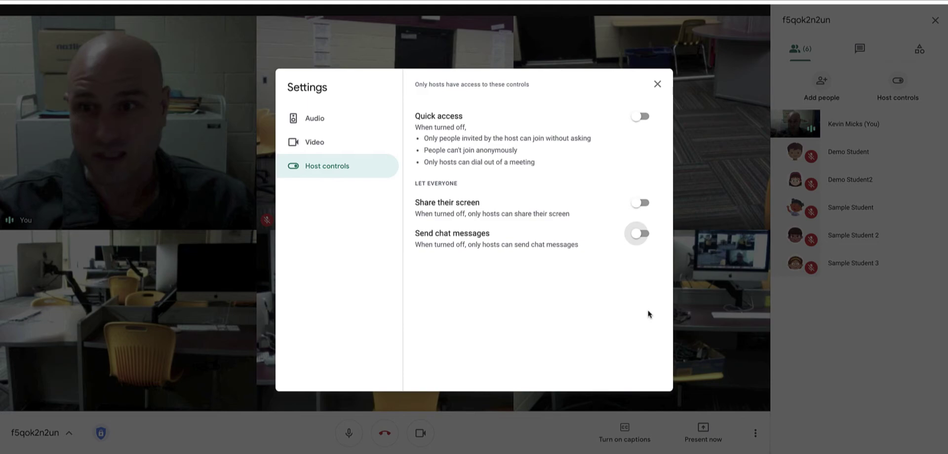
left_click(659, 85)
Step: Try letting everyone send messages from the meeting chat, and switch that permission off again
left_click(860, 48)
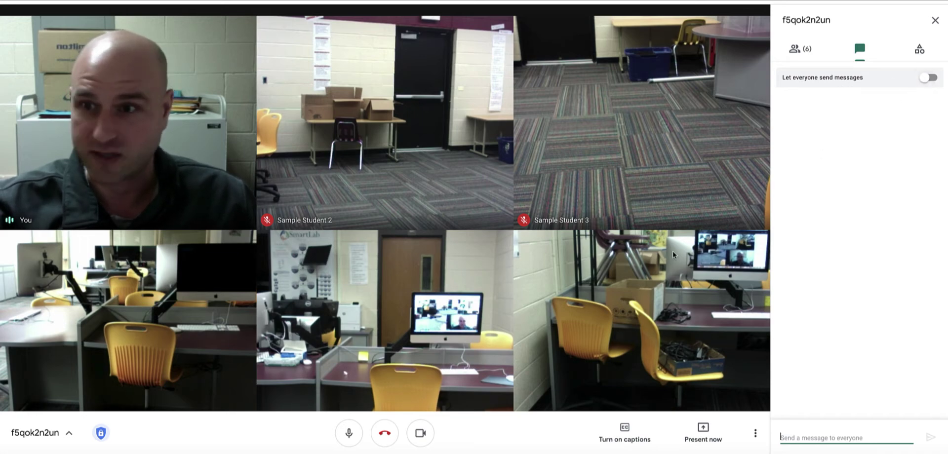
left_click(927, 81)
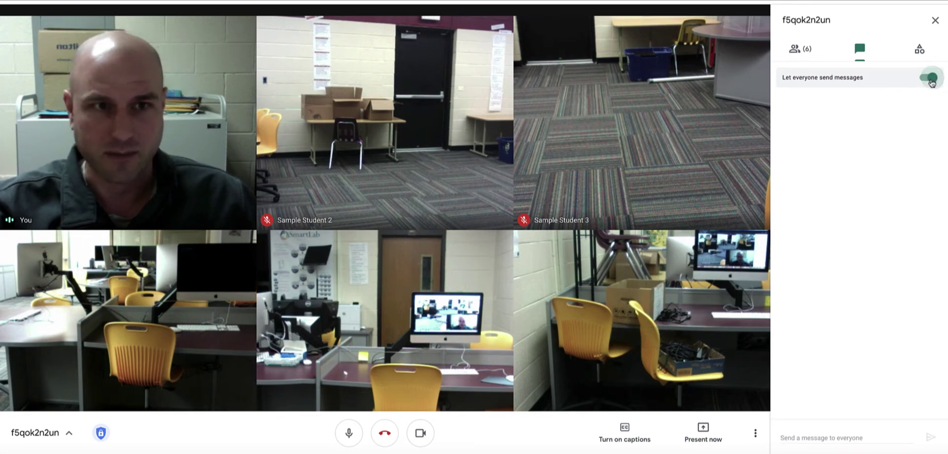
left_click(927, 80)
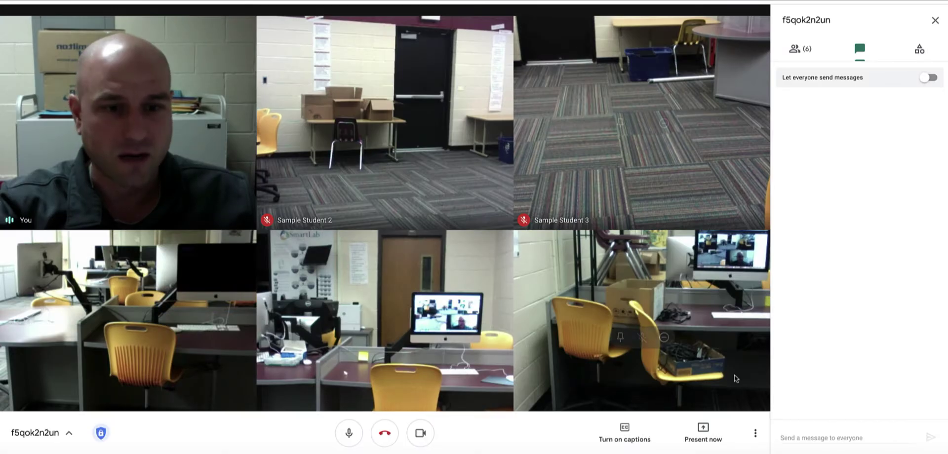
Step: Start a new whiteboard for the meeting and highlight the heading of its file access request
left_click(755, 435)
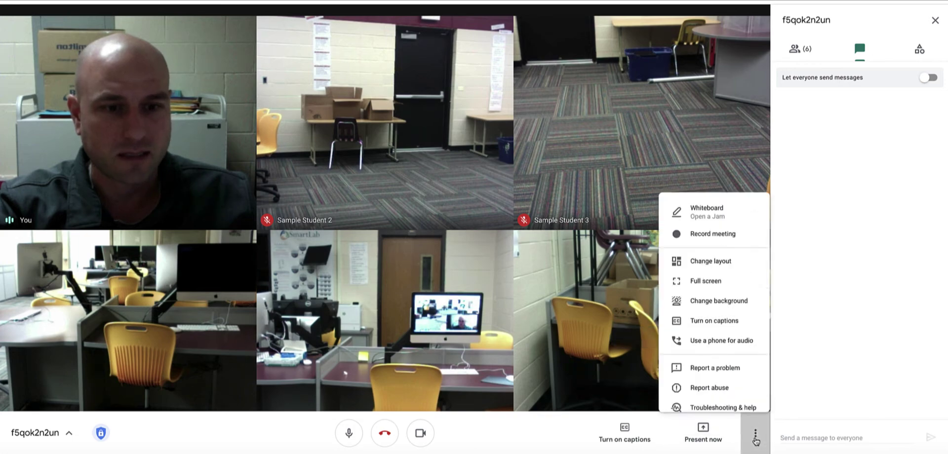
left_click(707, 173)
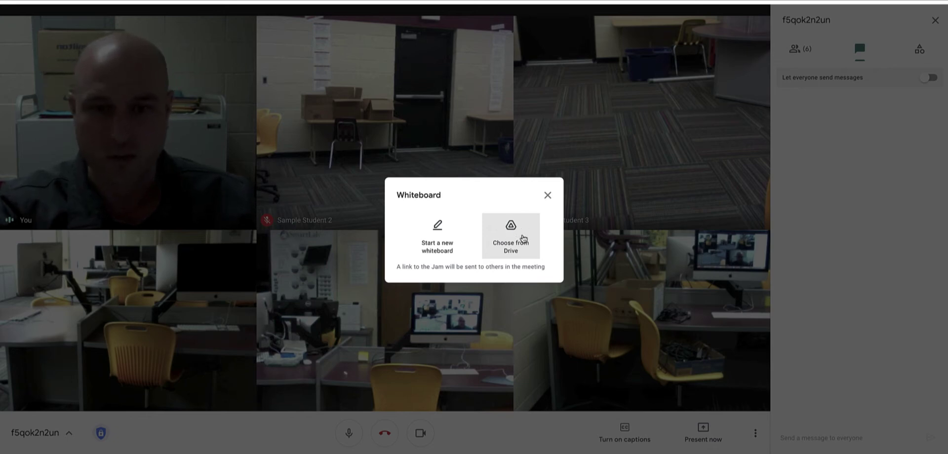
left_click(440, 244)
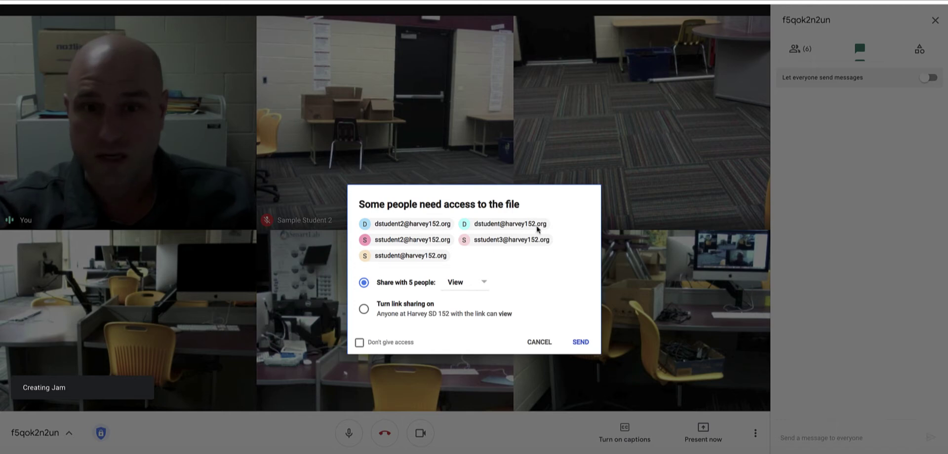
left_click_drag(522, 208, 359, 206)
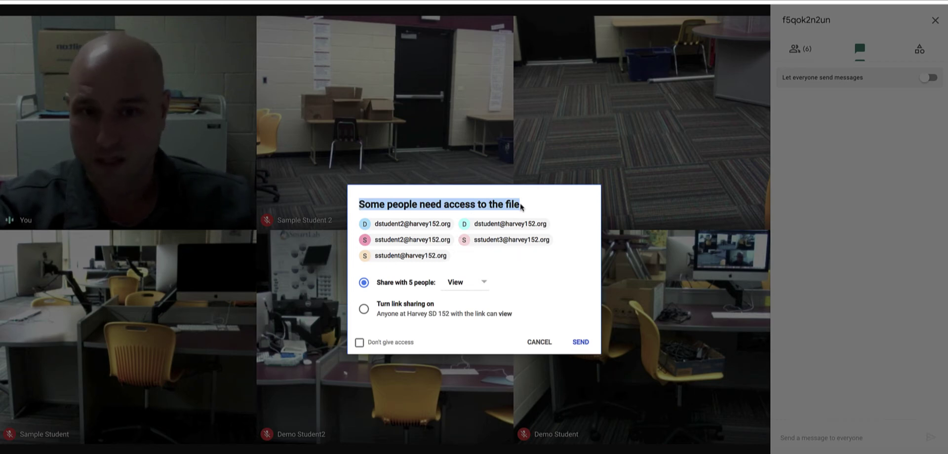
left_click_drag(520, 206, 358, 206)
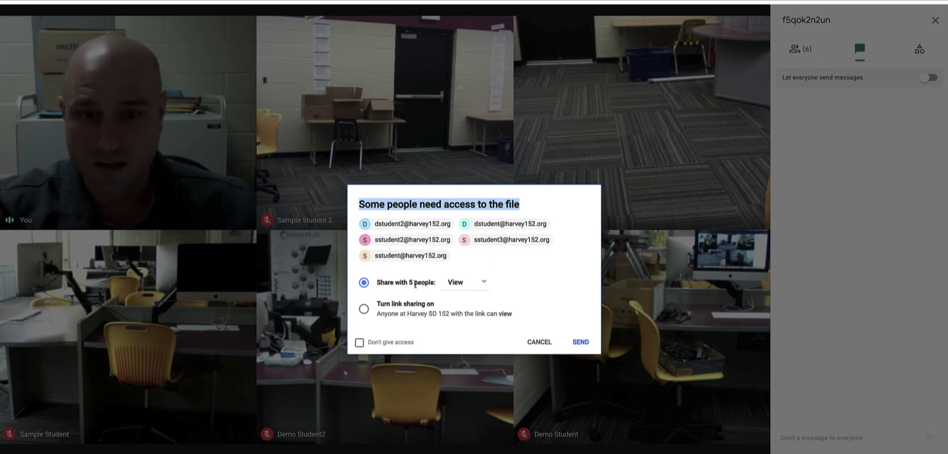
Step: Try the View and Edit access levels for the whiteboard, and share it with the 5 people as View
left_click(482, 285)
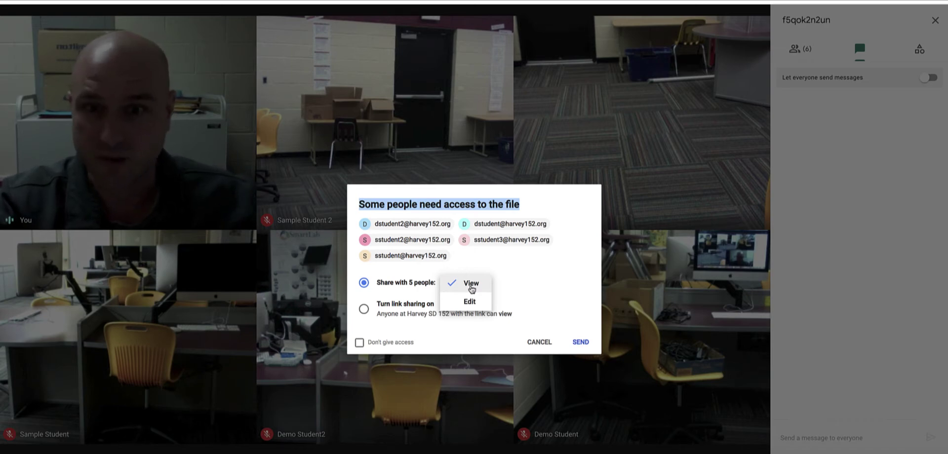
left_click(472, 284)
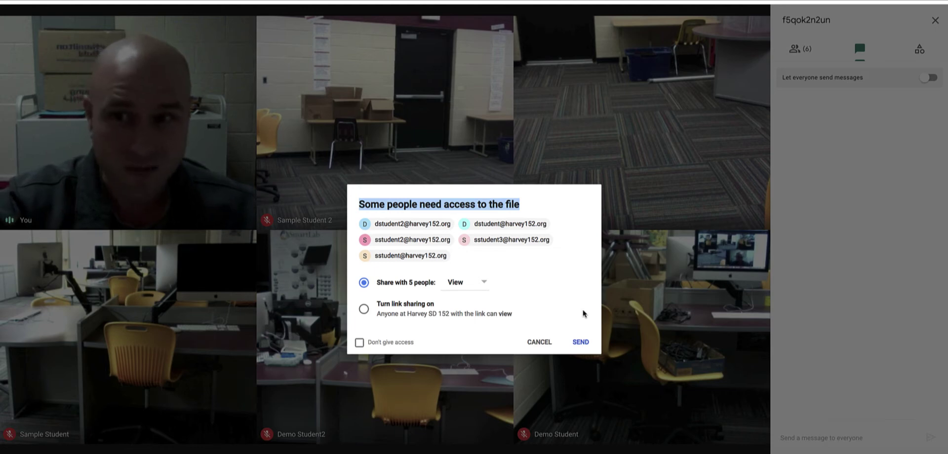
left_click(483, 286)
left_click(473, 305)
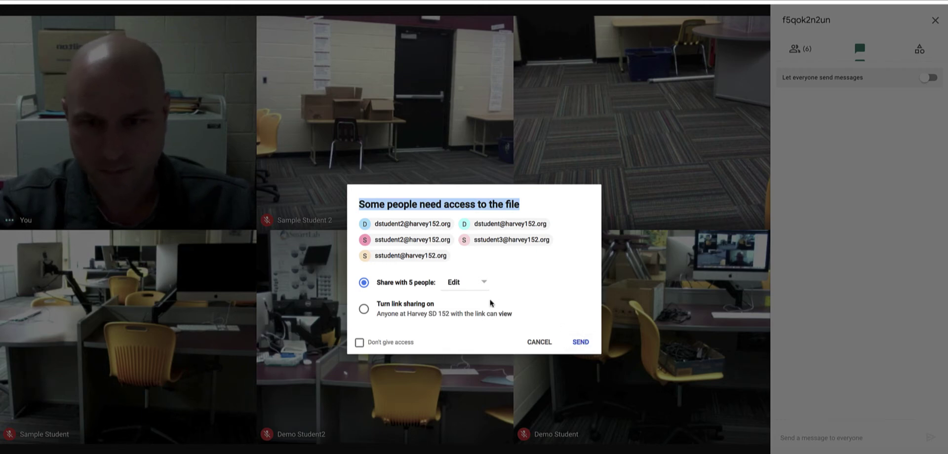
left_click(468, 291)
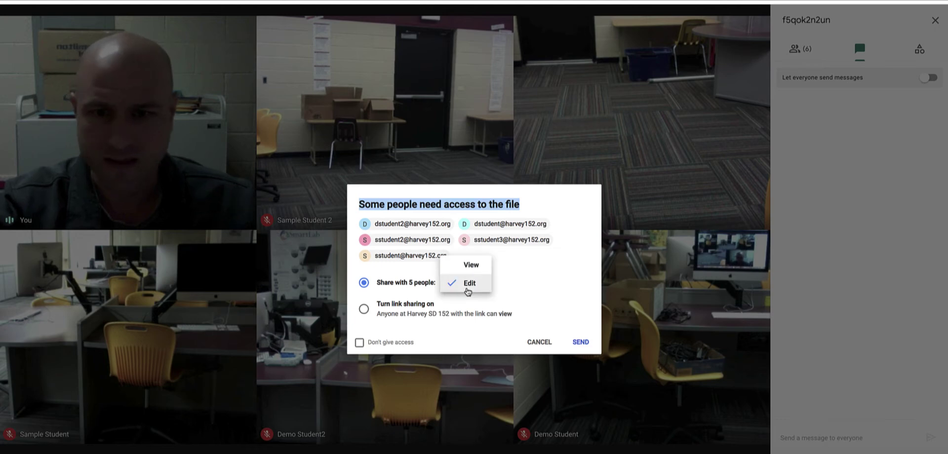
left_click(468, 263)
left_click(579, 341)
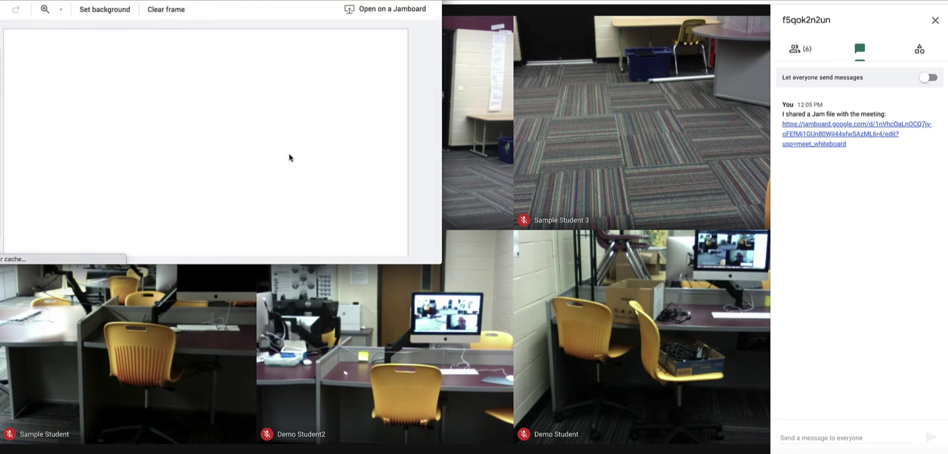
Step: Enlarge the Jamboard window over the meeting and write the long division problem 127 divided by 3 with the Pen
left_click_drag(282, 0, 312, 13)
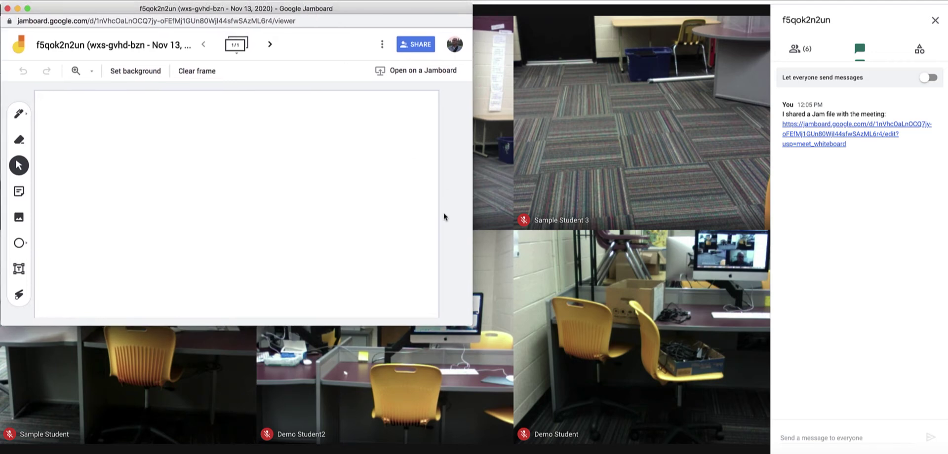
left_click_drag(472, 326, 747, 449)
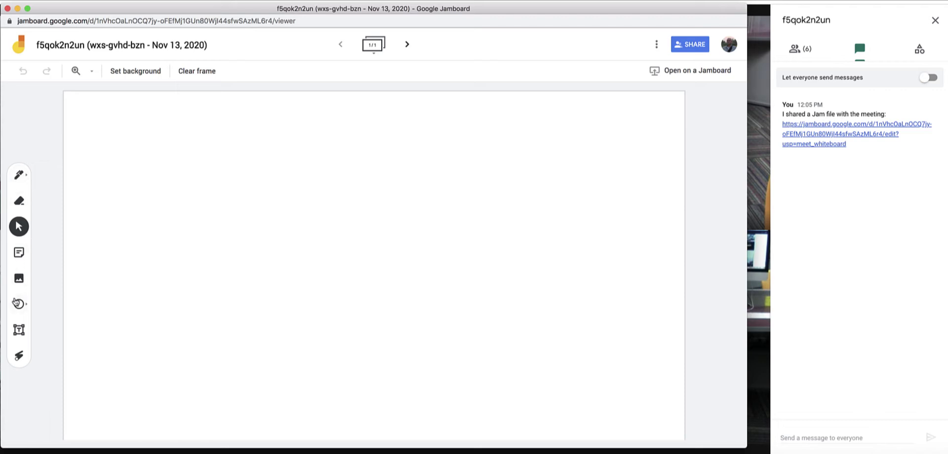
left_click(18, 176)
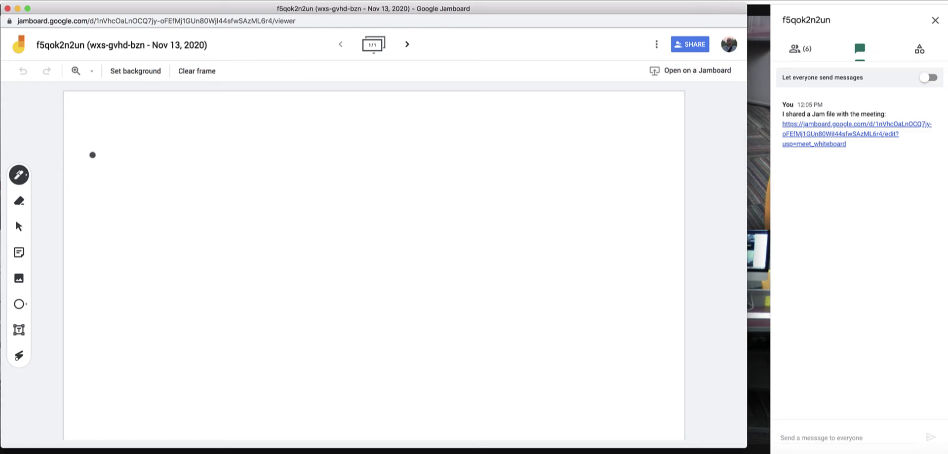
mouse_move(96, 164)
left_mouse_down()
mouse_move(110, 174)
mouse_move(89, 194)
mouse_move(115, 148)
mouse_move(213, 147)
left_mouse_up()
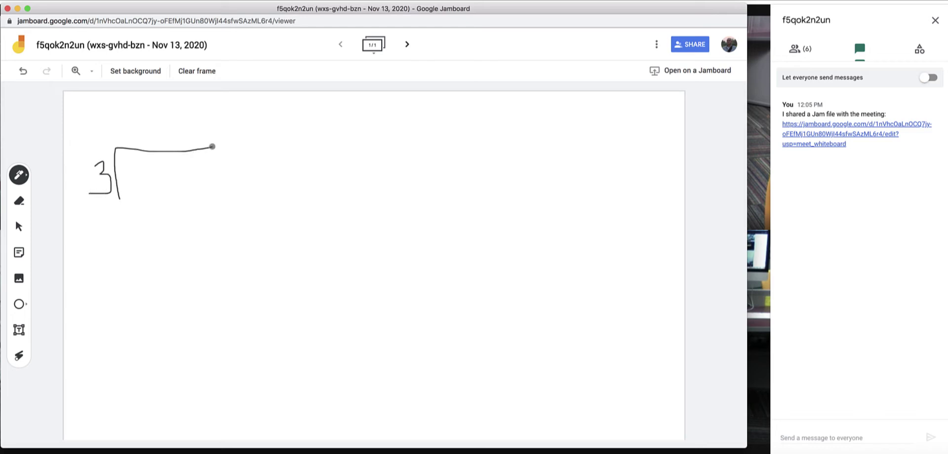
mouse_move(144, 166)
left_mouse_down()
mouse_move(145, 194)
mouse_move(166, 170)
mouse_move(164, 195)
mouse_move(208, 203)
mouse_move(210, 191)
left_mouse_up()
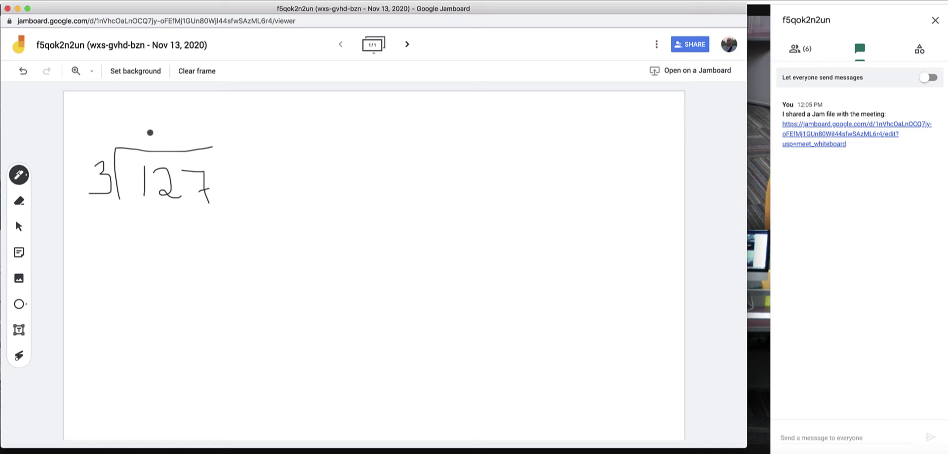
Step: Write the quotient digit 4, a 12 under the dividend, a subtraction line and the remainder 07
mouse_move(151, 118)
left_mouse_down()
mouse_move(153, 130)
mouse_move(169, 131)
left_mouse_up()
left_click_drag(167, 117, 167, 163)
mouse_move(147, 218)
left_mouse_down()
mouse_move(148, 242)
mouse_move(198, 247)
left_mouse_up()
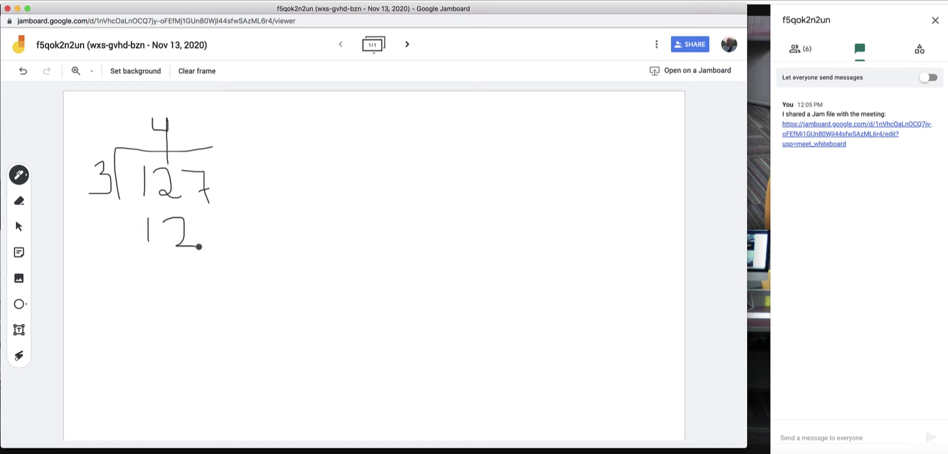
left_click_drag(127, 258, 251, 277)
left_click_drag(184, 287, 230, 318)
left_click_drag(214, 304, 253, 304)
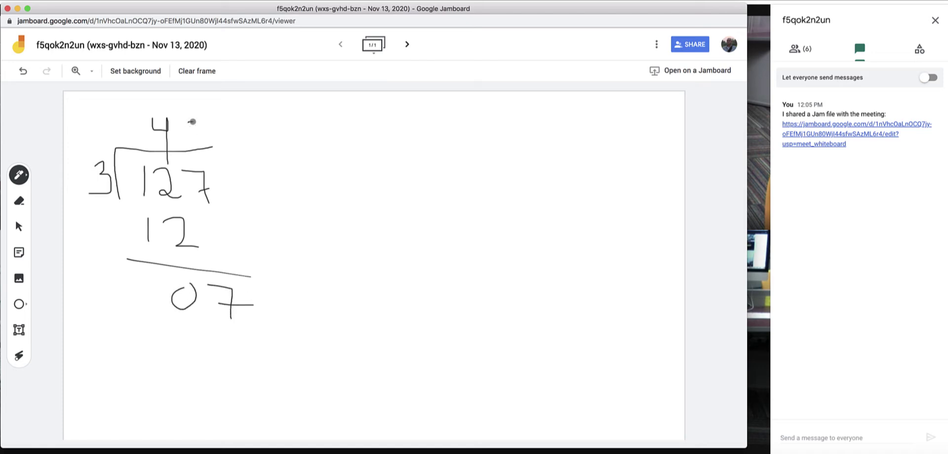
Step: Finish the long division by writing 2 in the quotient, 6, a line and 10 below, and the decimal .3
left_click_drag(188, 123, 208, 143)
left_click_drag(228, 328, 230, 366)
mouse_move(181, 388)
left_mouse_down()
mouse_move(283, 390)
mouse_move(248, 427)
mouse_move(276, 408)
left_mouse_up()
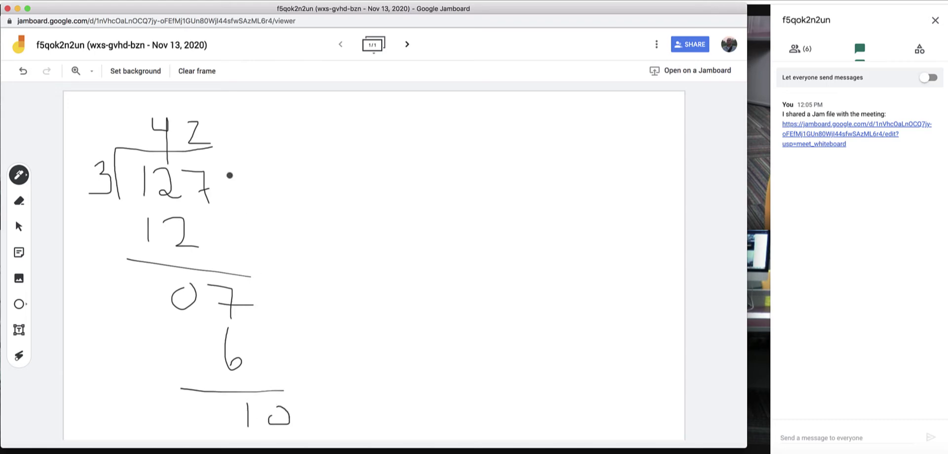
left_click_drag(228, 120, 244, 142)
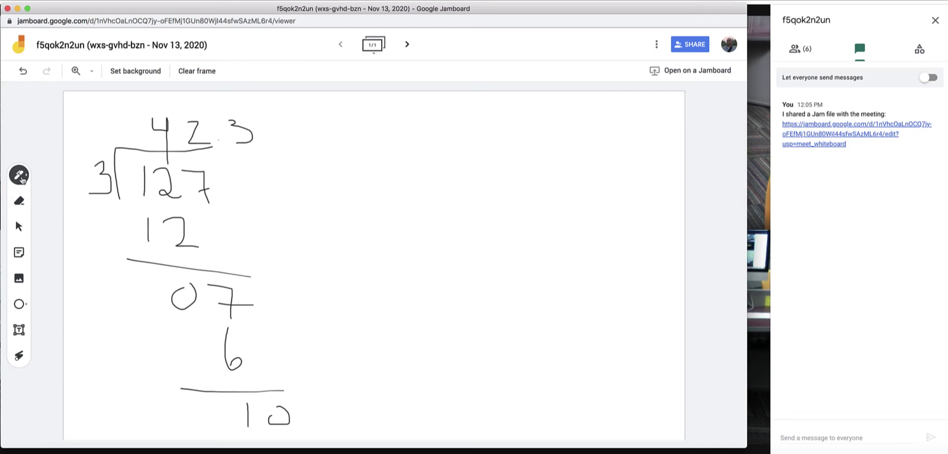
Step: Change the Pen colour to teal blue and draw two thin horizontal lines beside the 127
left_click(26, 177)
left_click(71, 198)
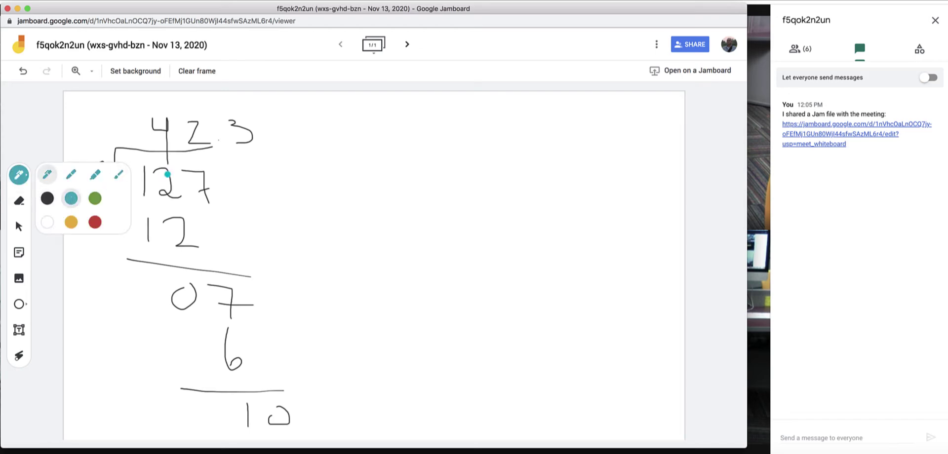
left_click_drag(165, 177, 306, 171)
left_click_drag(191, 208, 334, 196)
Step: Switch to the Marker and draw three thicker teal blue lines beside and below the 12
left_click(20, 174)
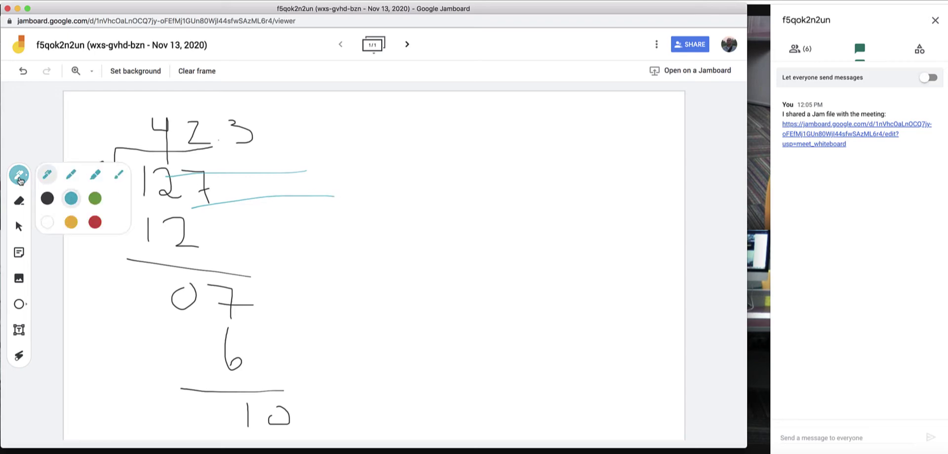
left_click(71, 174)
left_click_drag(178, 221, 340, 223)
left_click_drag(210, 246, 326, 242)
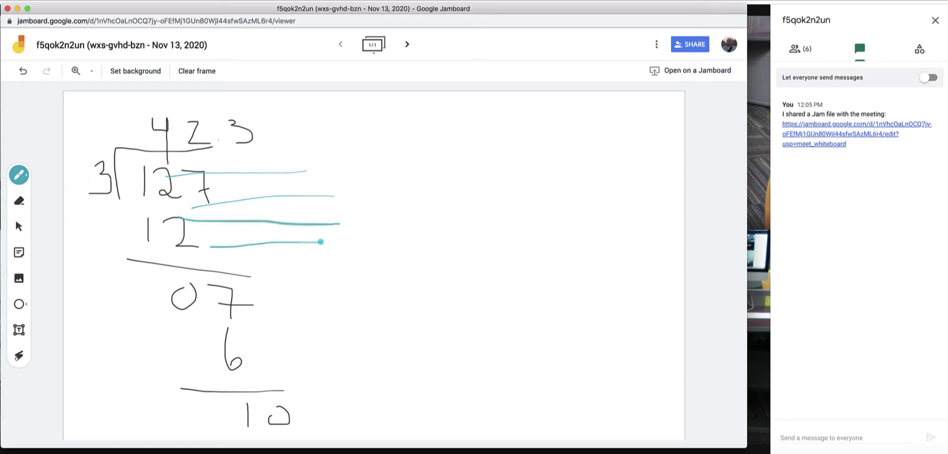
left_click_drag(273, 267, 361, 264)
Step: Switch to the Brush and draw two wide, pale teal blue strokes beside the 07 and the 6
left_click(19, 175)
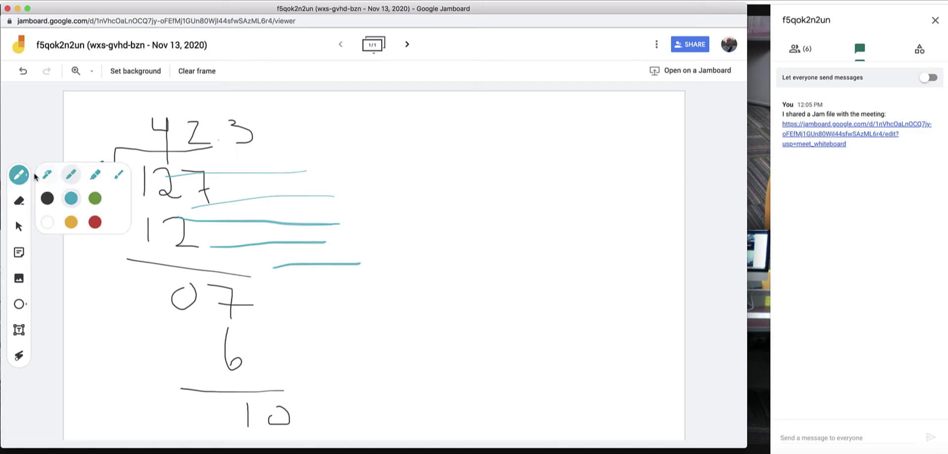
left_click(118, 174)
left_click_drag(254, 307, 437, 308)
left_click_drag(275, 334, 413, 332)
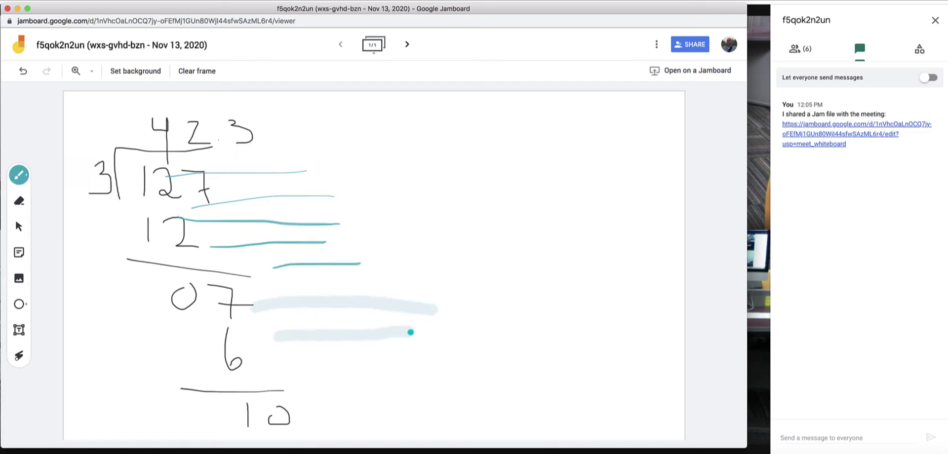
Step: Set the drawing tool back to Pen, erase parts of the long division and teal lines, and clear the whole frame
left_click(20, 175)
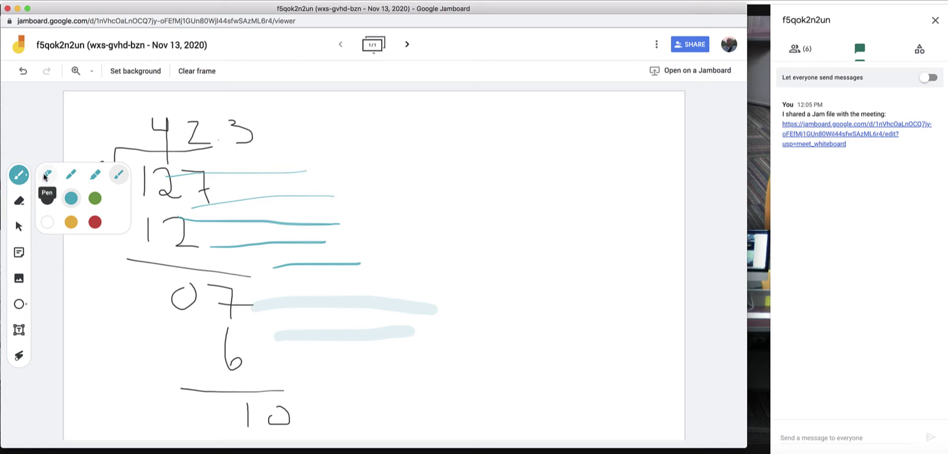
left_click(45, 176)
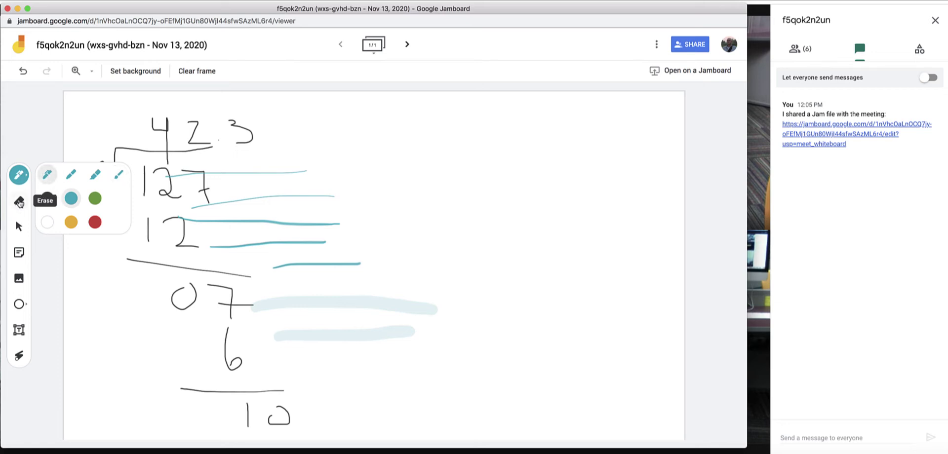
left_click(20, 203)
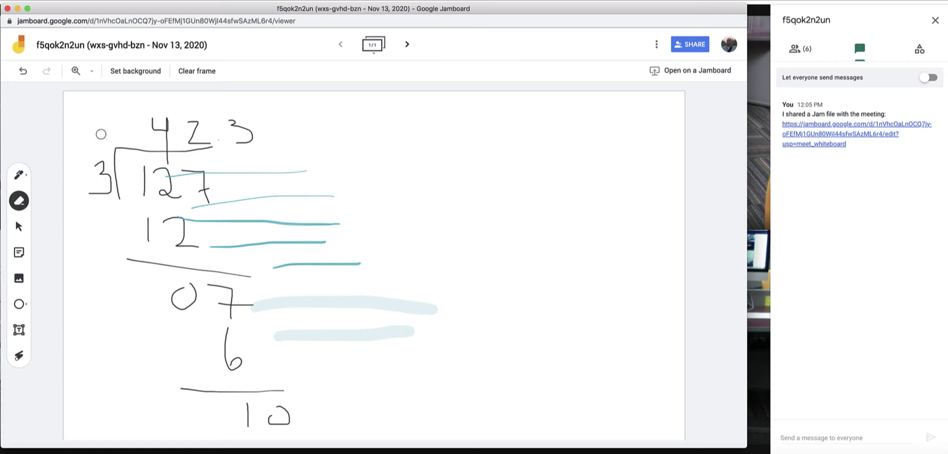
mouse_move(101, 134)
left_mouse_down()
mouse_move(227, 155)
mouse_move(341, 256)
mouse_move(439, 290)
mouse_move(400, 311)
mouse_move(417, 293)
mouse_move(361, 335)
mouse_move(342, 320)
mouse_move(300, 328)
mouse_move(345, 349)
left_mouse_up()
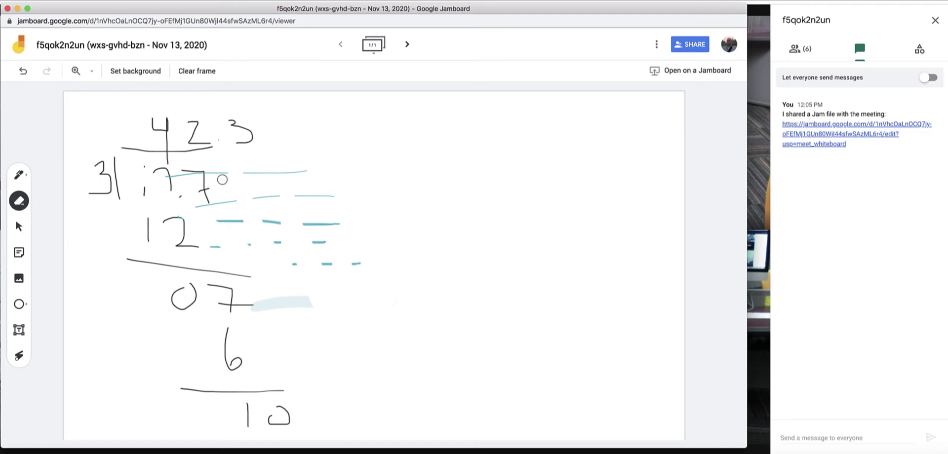
mouse_move(271, 167)
left_mouse_down()
mouse_move(153, 155)
mouse_move(270, 158)
mouse_move(326, 215)
left_mouse_up()
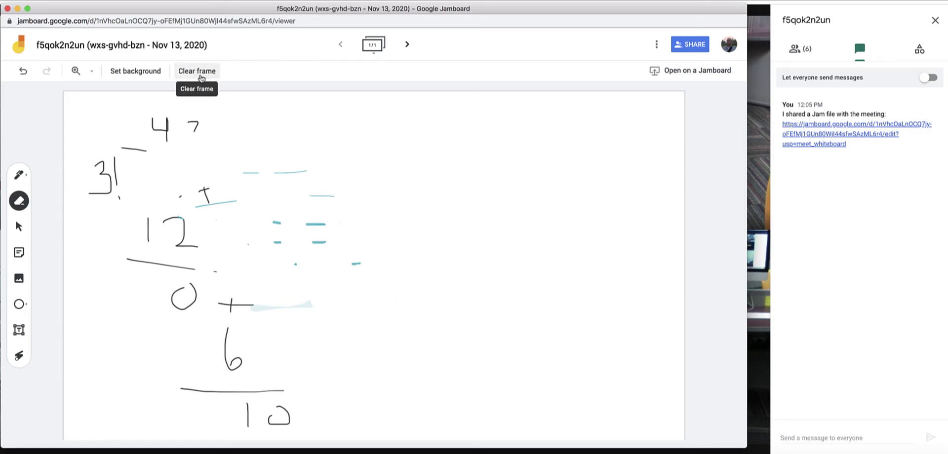
mouse_move(127, 148)
left_mouse_down()
mouse_move(99, 195)
mouse_move(96, 149)
mouse_move(146, 154)
left_mouse_up()
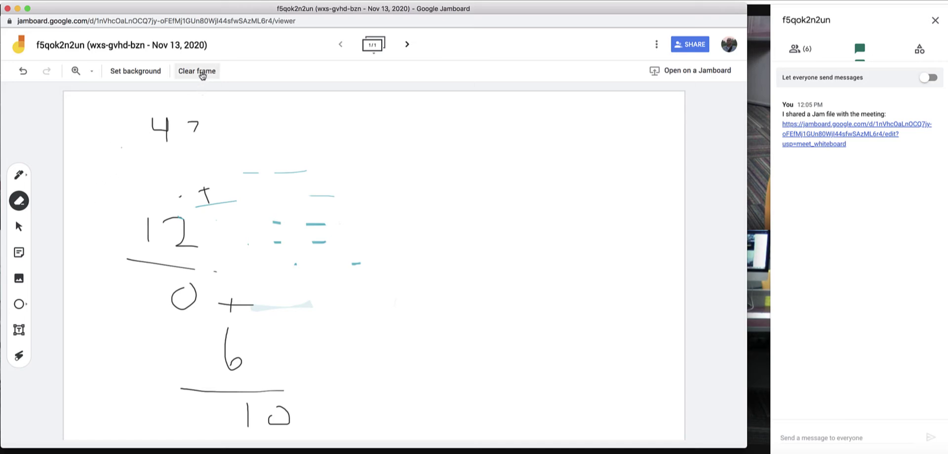
left_click(202, 74)
Step: Handwrite a large K and a smaller e in teal with the Pen, and clear the frame
left_click(17, 176)
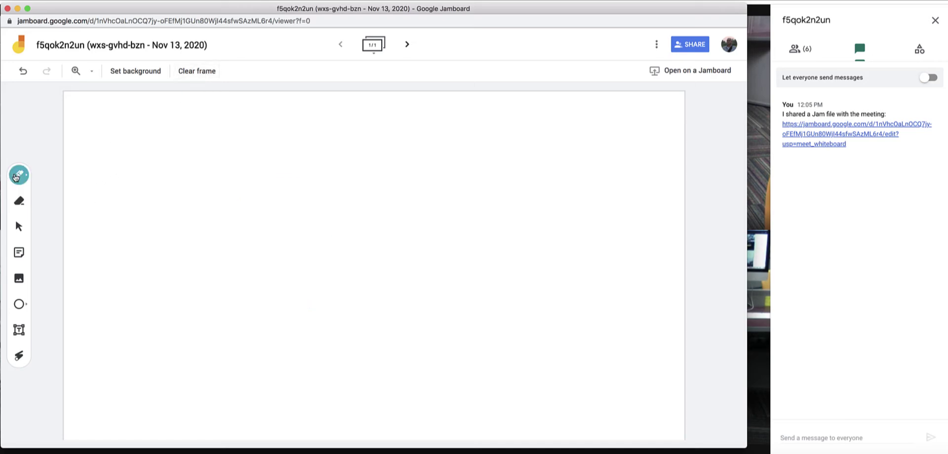
left_click_drag(137, 133, 138, 280)
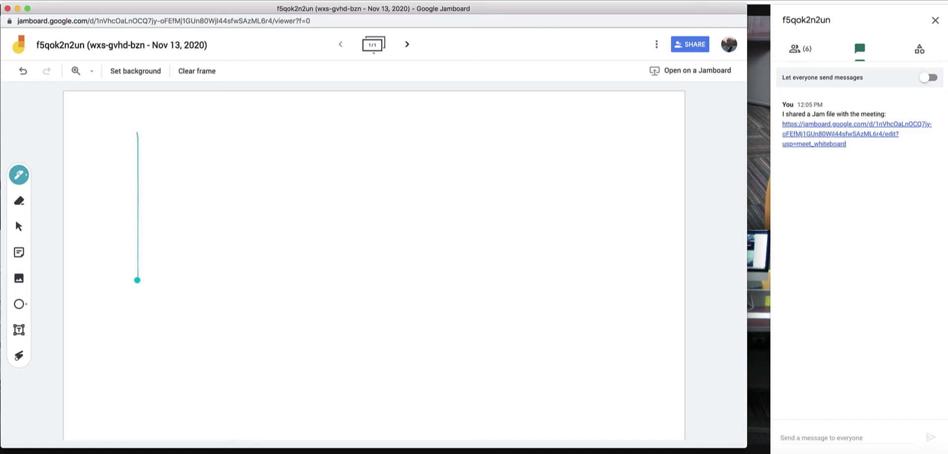
mouse_move(180, 148)
left_mouse_down()
mouse_move(169, 237)
mouse_move(176, 251)
mouse_move(212, 251)
left_mouse_up()
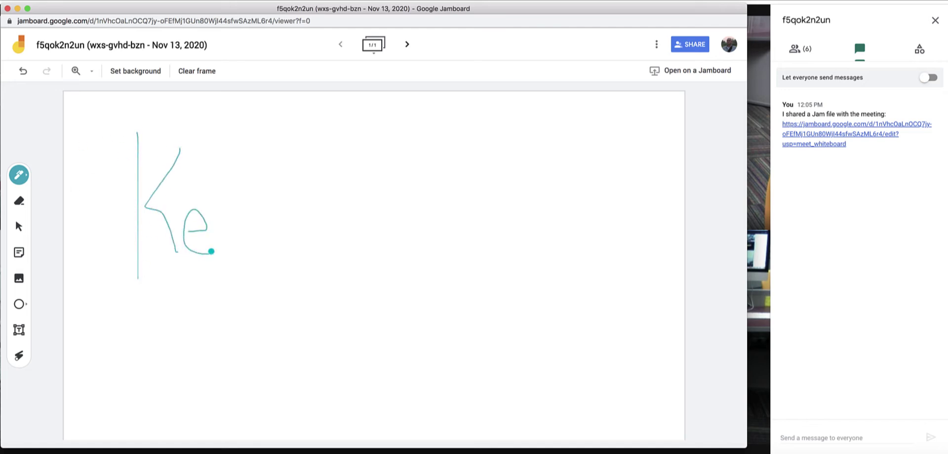
mouse_move(217, 224)
left_mouse_down()
mouse_move(245, 222)
mouse_move(237, 249)
mouse_move(219, 232)
mouse_move(235, 245)
left_mouse_up()
left_click(19, 200)
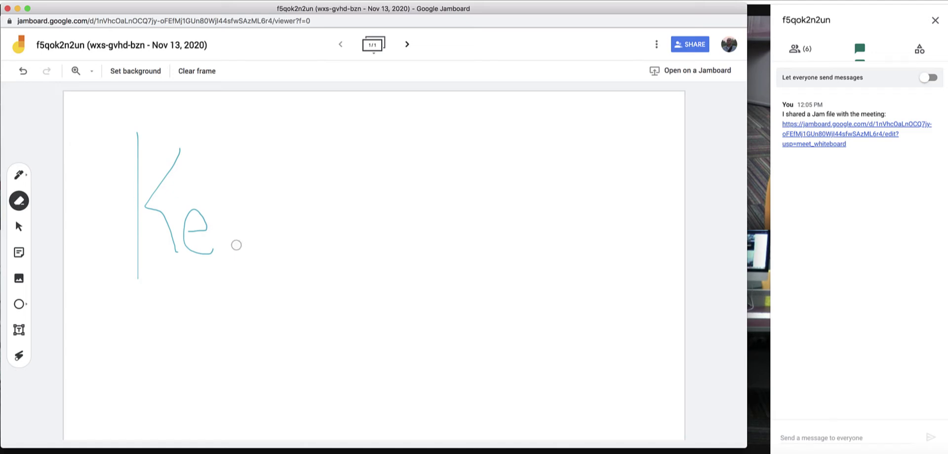
left_click(199, 72)
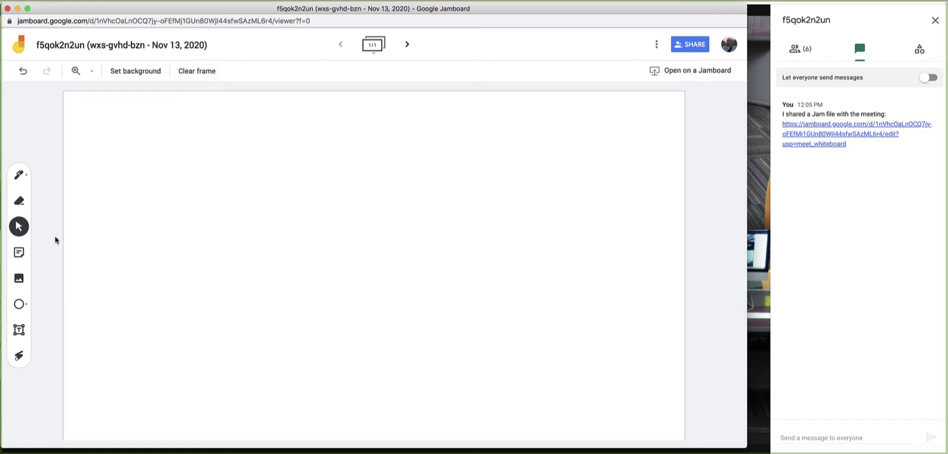
Step: Start adding an image, view the upload option, and open the Pictures folder in Google Drive
left_click(18, 280)
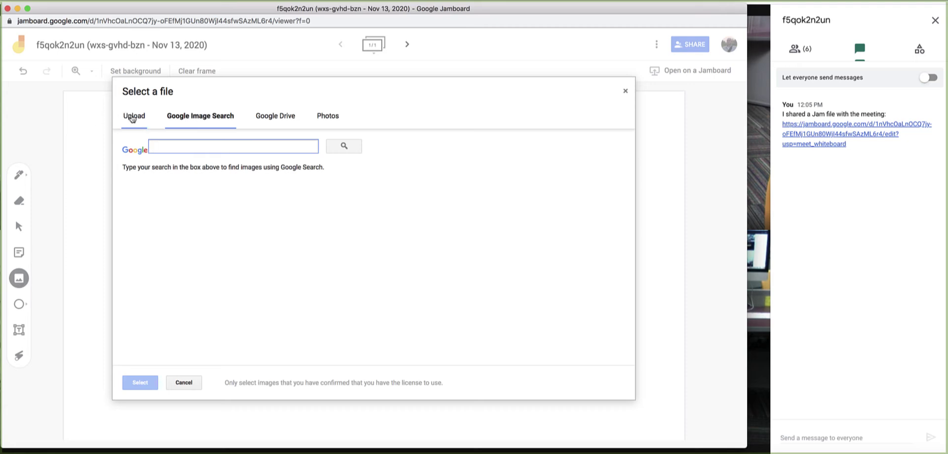
left_click(131, 116)
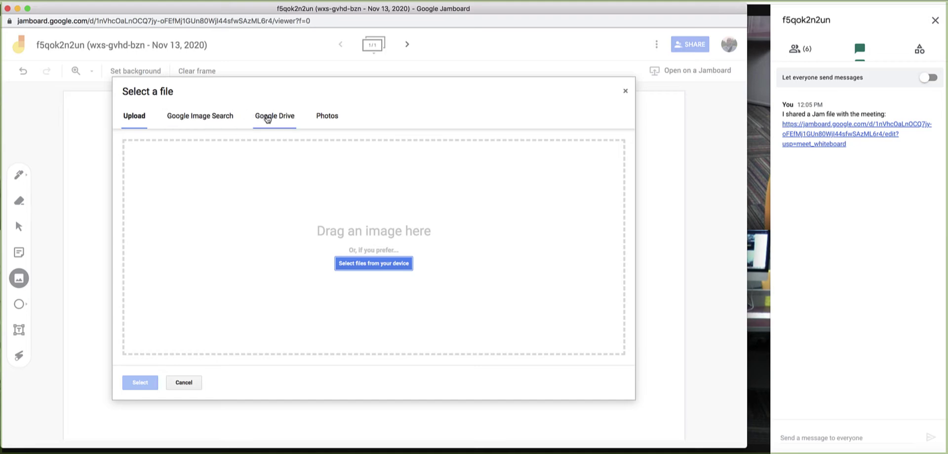
left_click(267, 117)
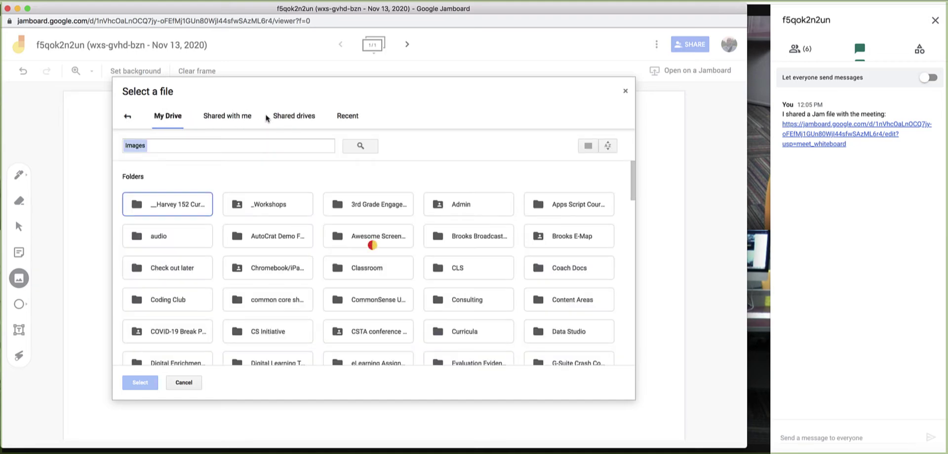
scroll(372, 245, "down", 5)
scroll(394, 242, "up", 2)
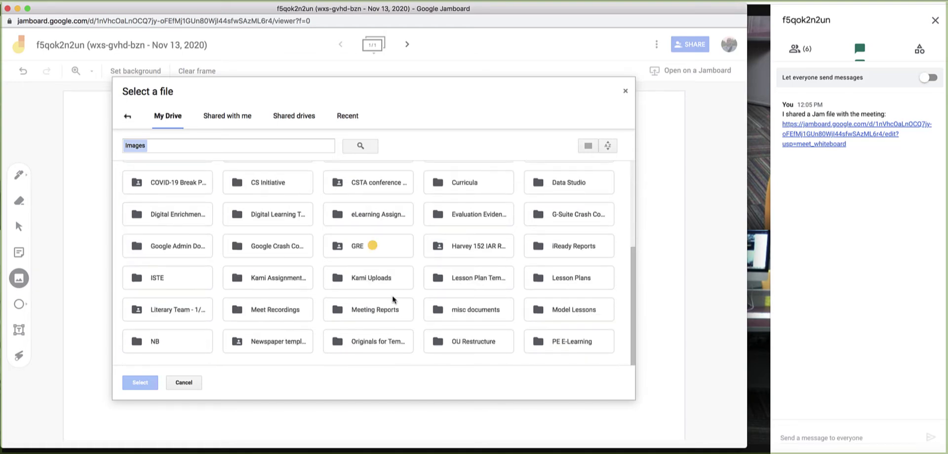
scroll(393, 298, "up", 1)
scroll(387, 291, "down", 3)
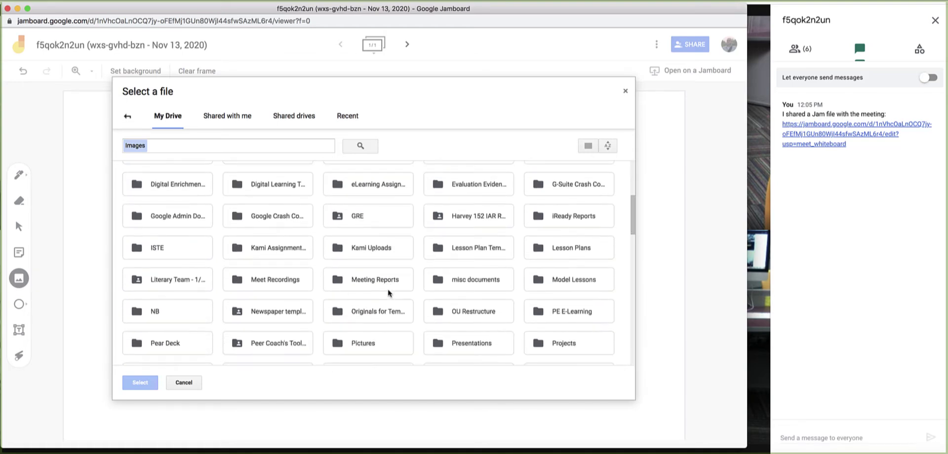
double_click(377, 352)
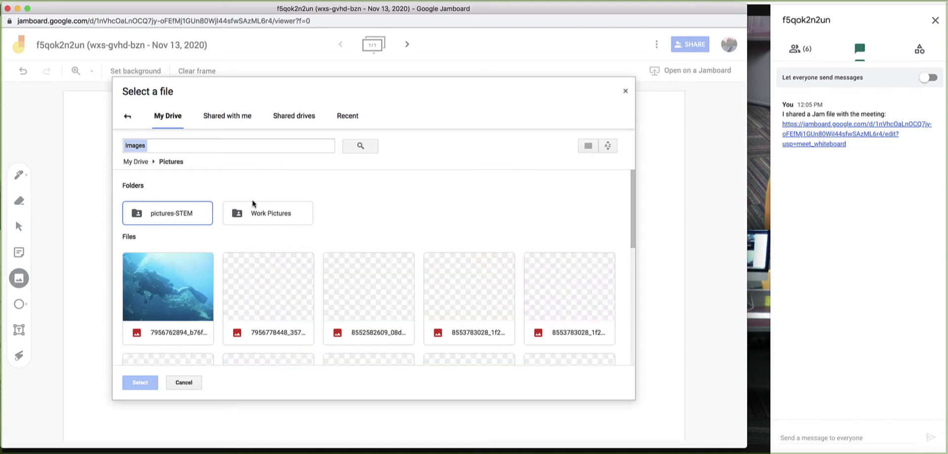
Step: Look through the images in the Work Pictures folder and return to the Pictures folder
double_click(256, 213)
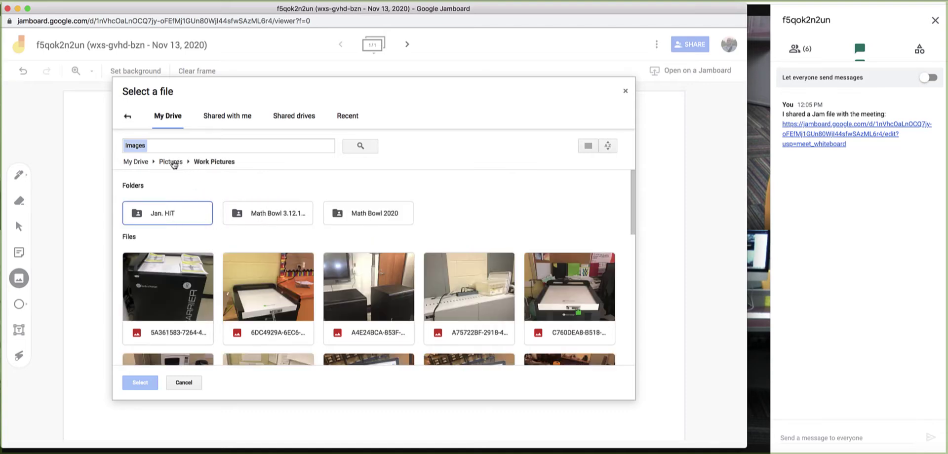
scroll(291, 215, "down", 3)
scroll(296, 218, "down", 4)
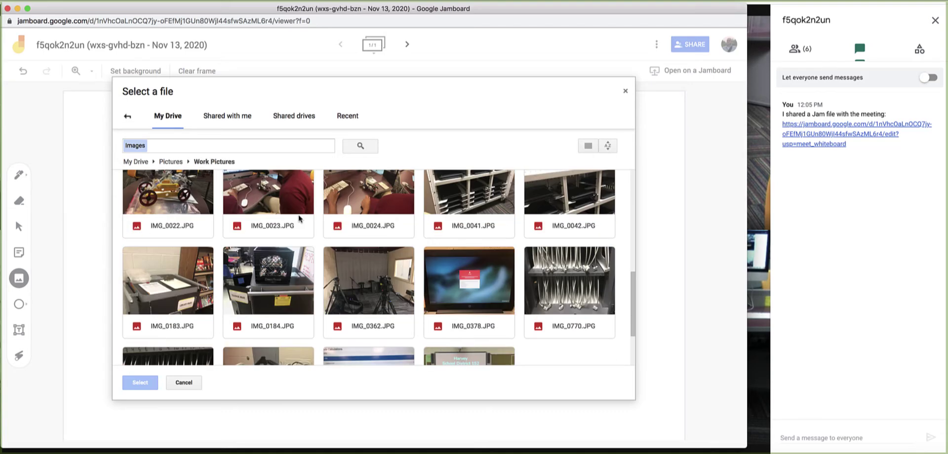
scroll(299, 218, "up", 8)
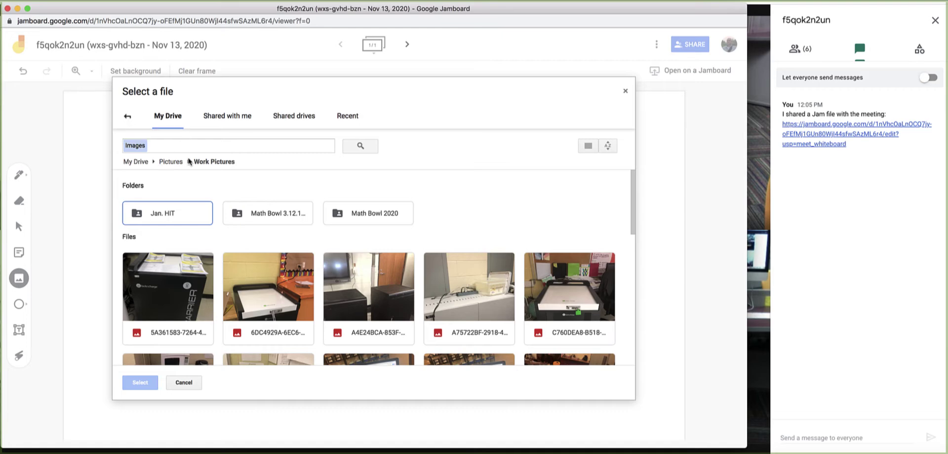
left_click(180, 161)
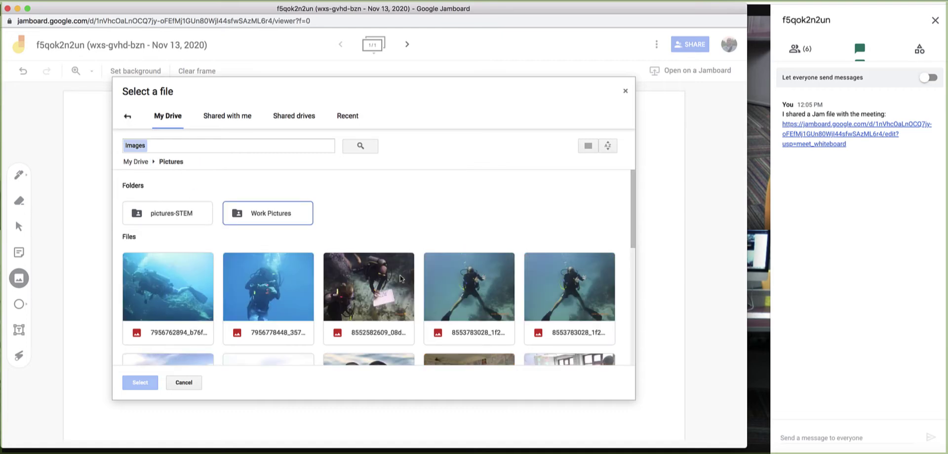
Step: Insert the first scuba diver picture from the Pictures folder and enlarge it to about half the frame's width
double_click(179, 302)
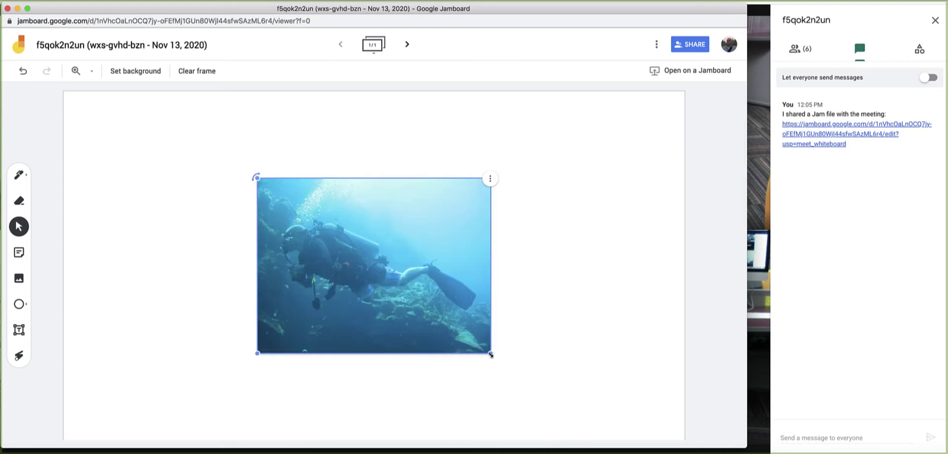
left_click_drag(489, 353, 582, 422)
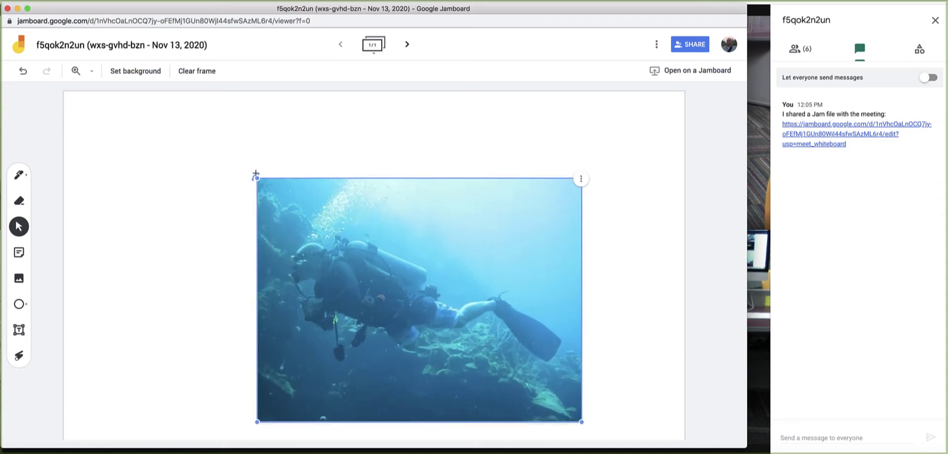
Step: Tilt the diver picture slightly and level it again, and move it a little toward the frame's left side
left_click_drag(256, 174, 276, 158)
left_click_drag(287, 155, 273, 178)
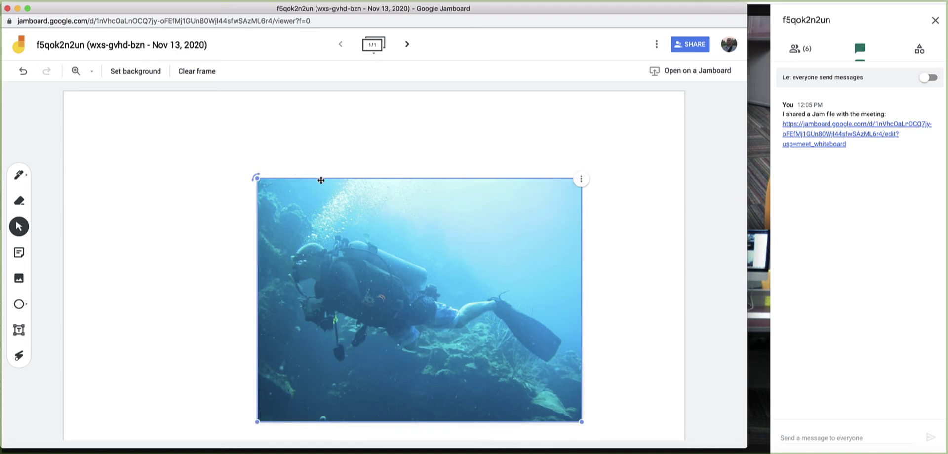
left_click_drag(321, 180, 281, 175)
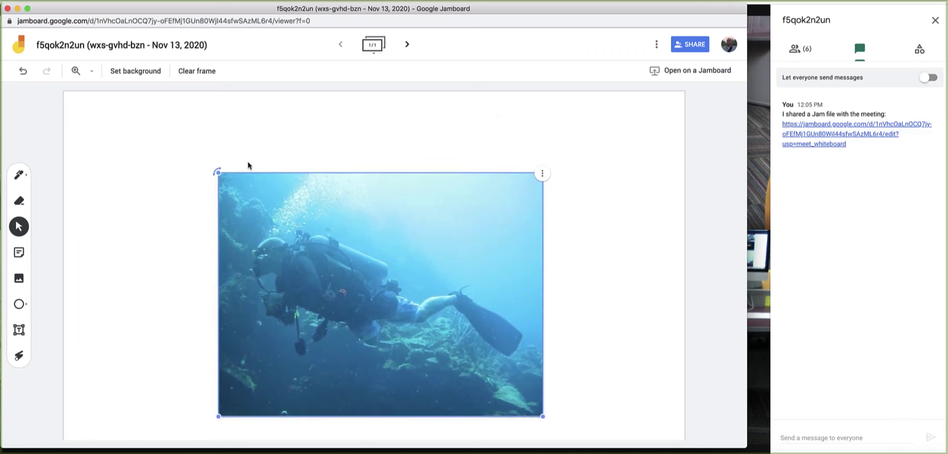
Step: Draw two teal Pen squiggles beside and above the diver picture and undo both strokes
left_click(18, 175)
left_click_drag(141, 173, 152, 229)
mouse_move(193, 138)
left_mouse_down()
mouse_move(201, 154)
mouse_move(298, 149)
left_mouse_up()
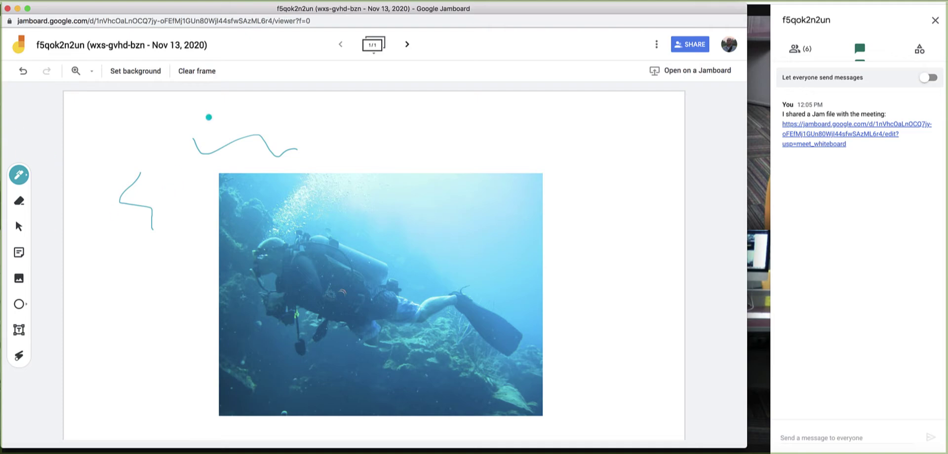
left_click(27, 72)
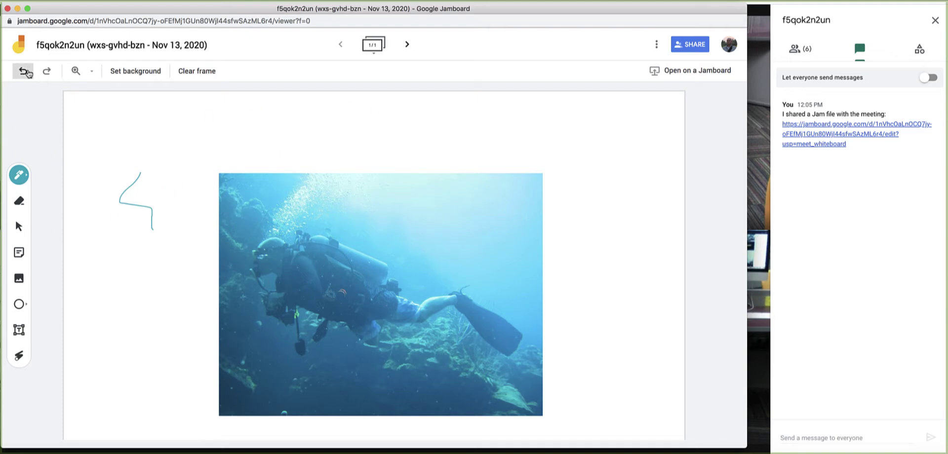
left_click(27, 71)
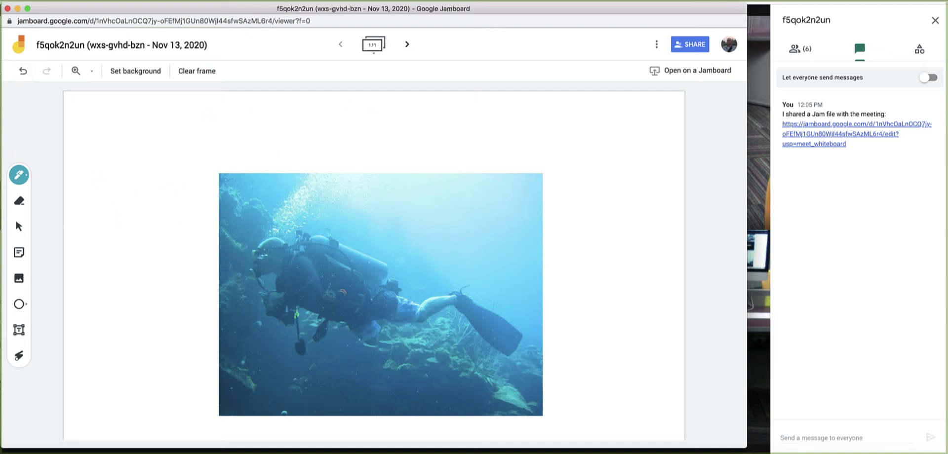
Step: Undo the diver picture's last move and rotation, and clear the frame
left_click(21, 73)
left_click(21, 72)
left_click(21, 72)
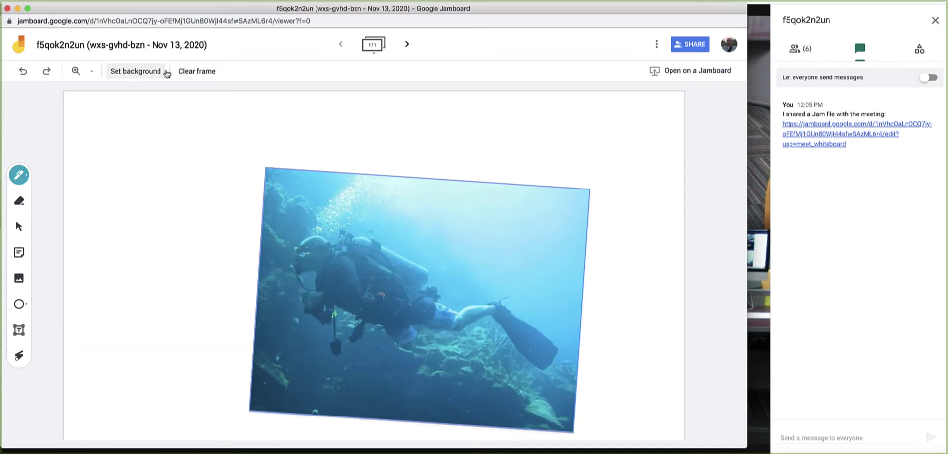
left_click(197, 70)
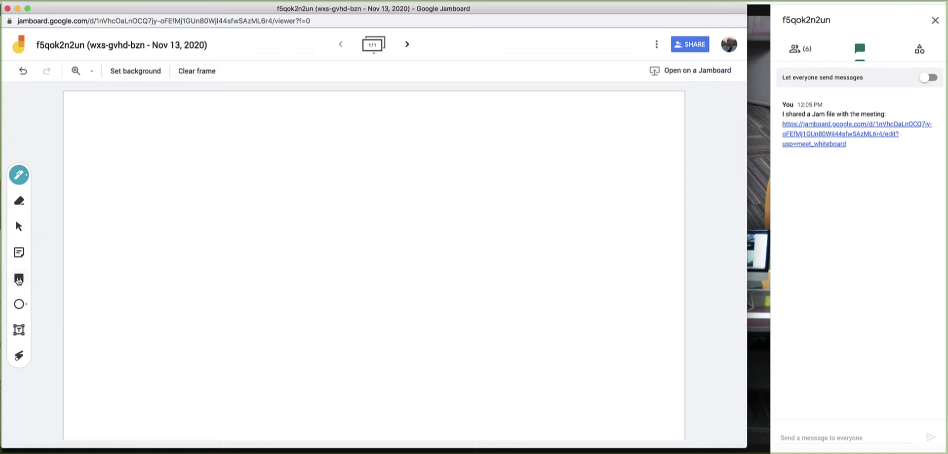
Step: Find "water cycle" pictures with Google Image Search and insert the first result into the frame
left_click(19, 278)
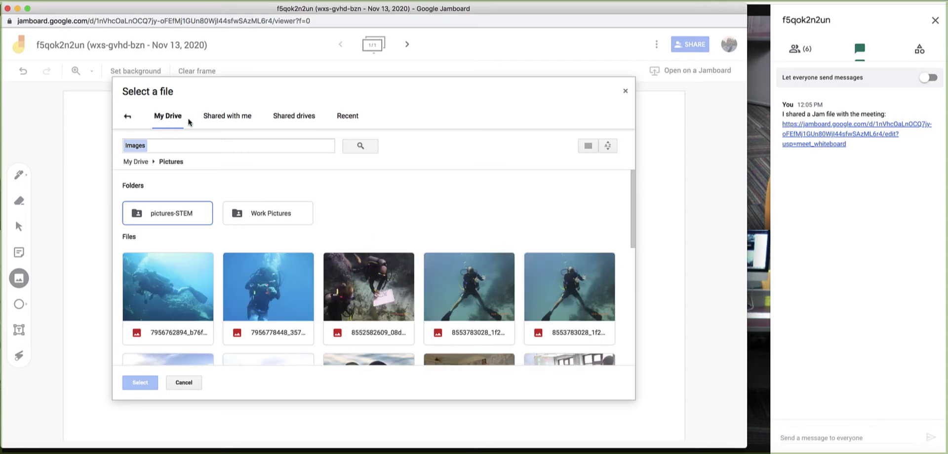
left_click(127, 118)
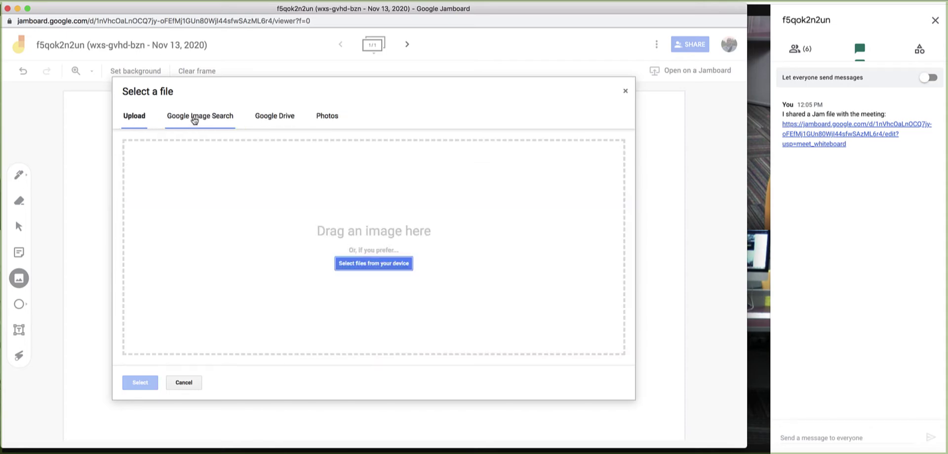
left_click(205, 122)
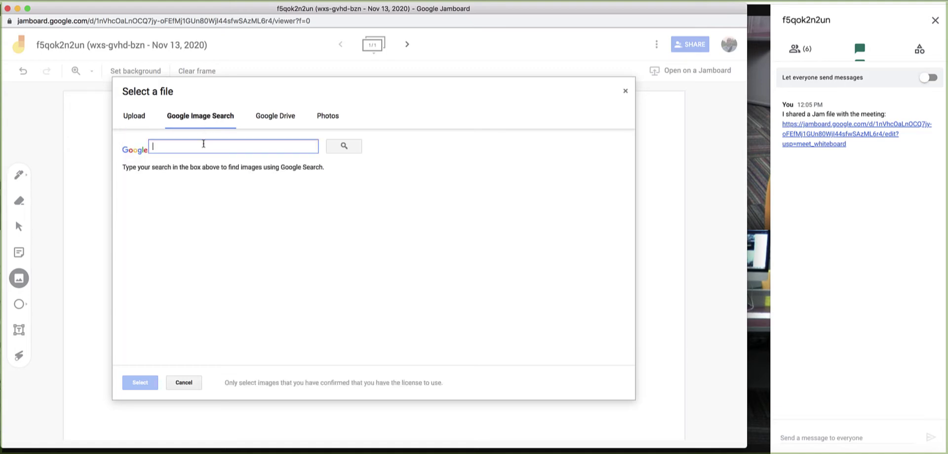
type("water cycle")
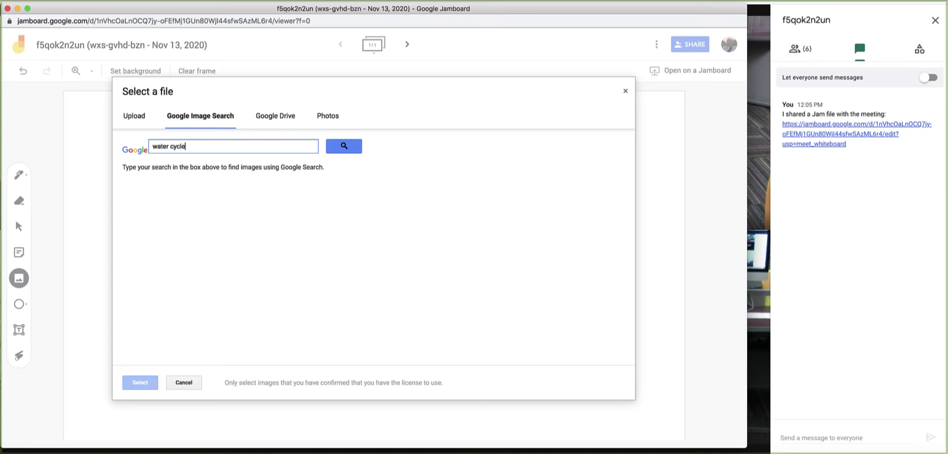
left_click(345, 145)
left_click(143, 212)
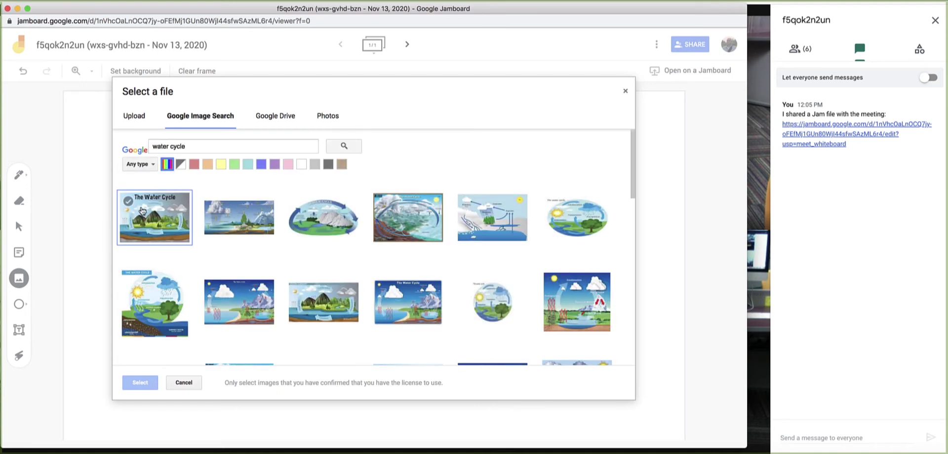
left_click(139, 383)
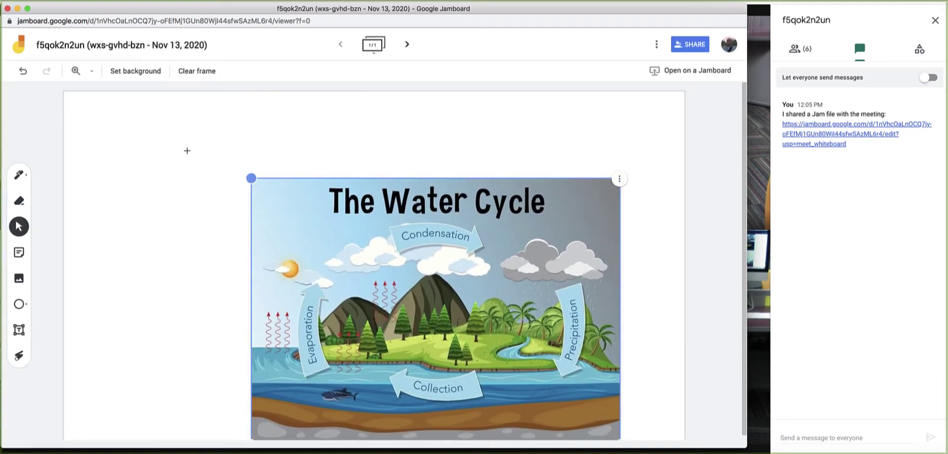
Step: Resize the water cycle picture to about two-thirds of the frame's width and position it against the frame's left edge
left_click_drag(575, 390, 416, 304)
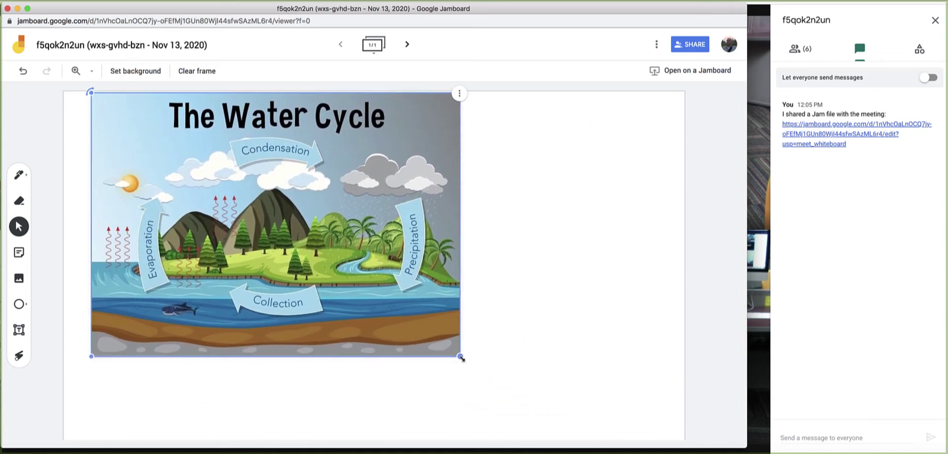
left_click_drag(460, 358, 569, 433)
left_click_drag(336, 270, 374, 274)
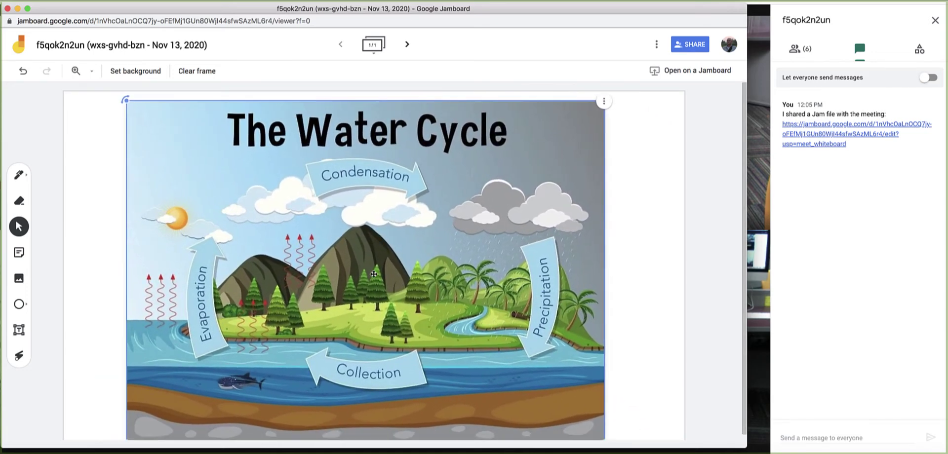
left_click(55, 293)
left_click_drag(478, 184, 414, 182)
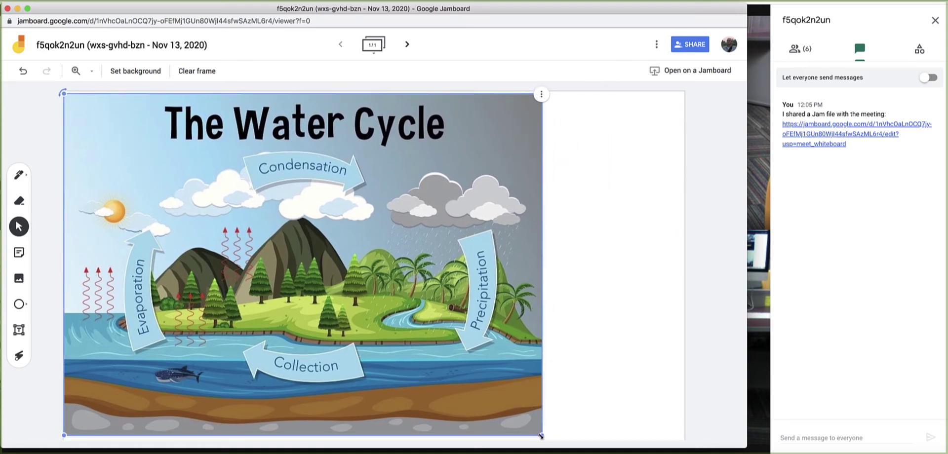
left_click_drag(541, 436, 470, 405)
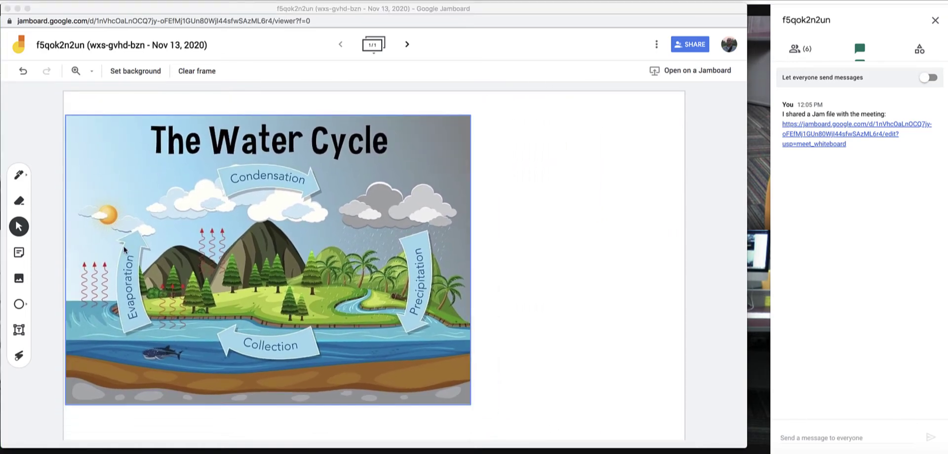
Step: Place a text box beside the water cycle picture's upper right and widen it to fill most of the blank space
left_click(19, 331)
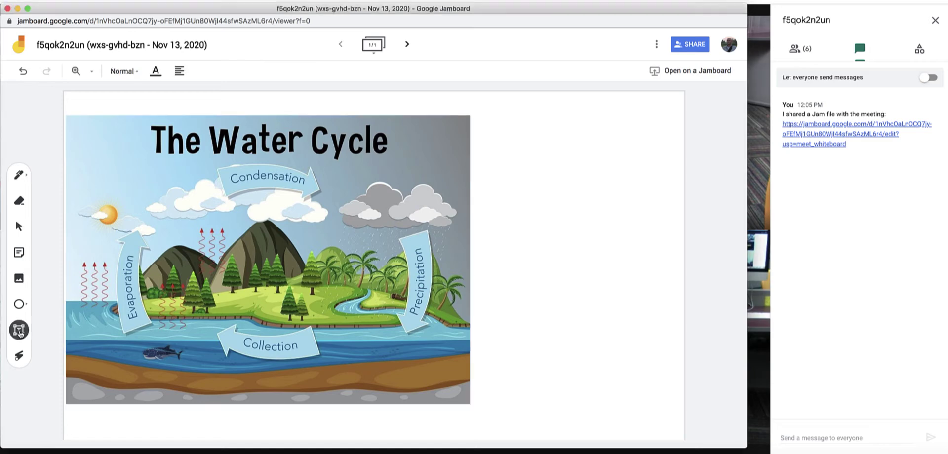
left_click(485, 134)
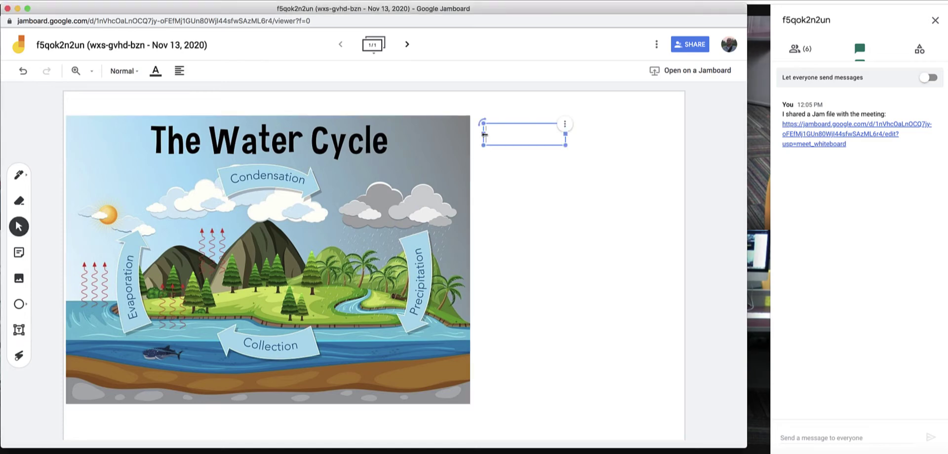
left_click_drag(566, 146, 654, 185)
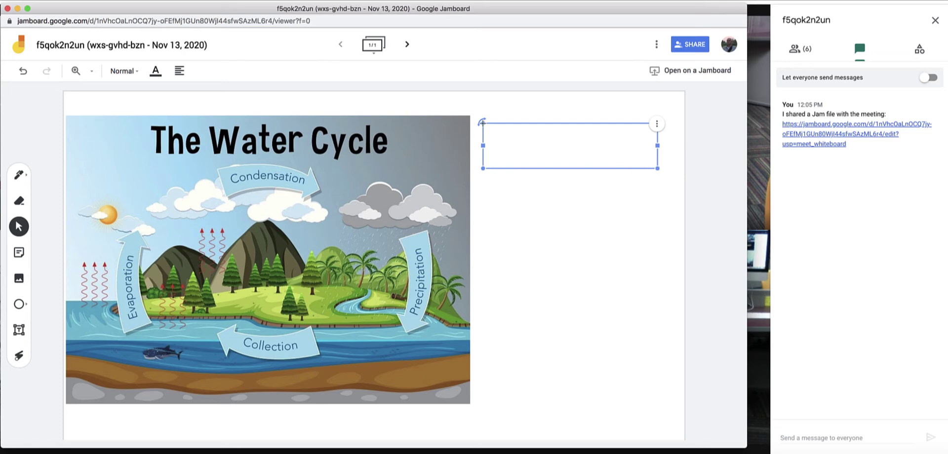
left_click_drag(482, 119, 494, 132)
left_click(531, 159)
Step: Enter "The heat from the sun causes the water to evaporate." in the text box beside the picture
type("Th")
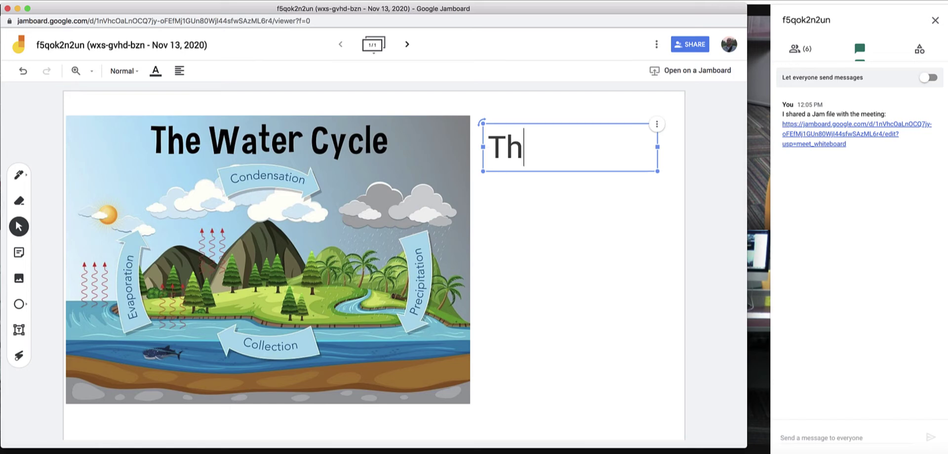
type("e heat from the ")
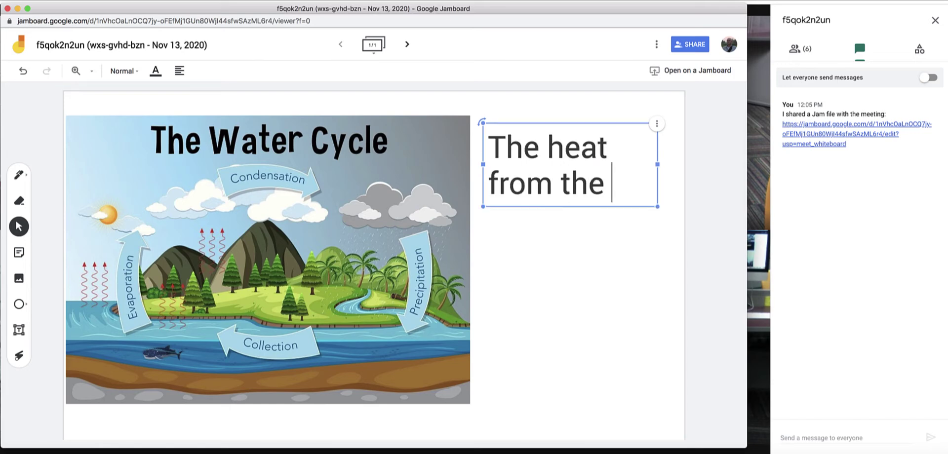
type("sun causes the wa")
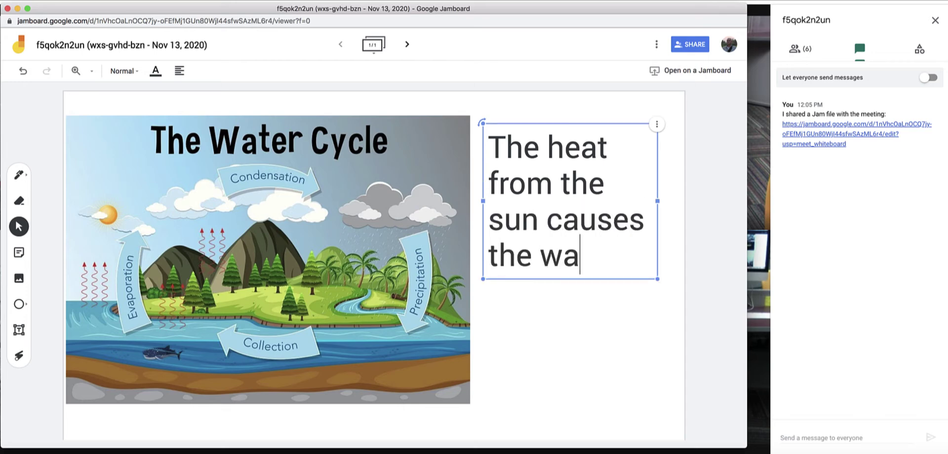
type("ter to evapo")
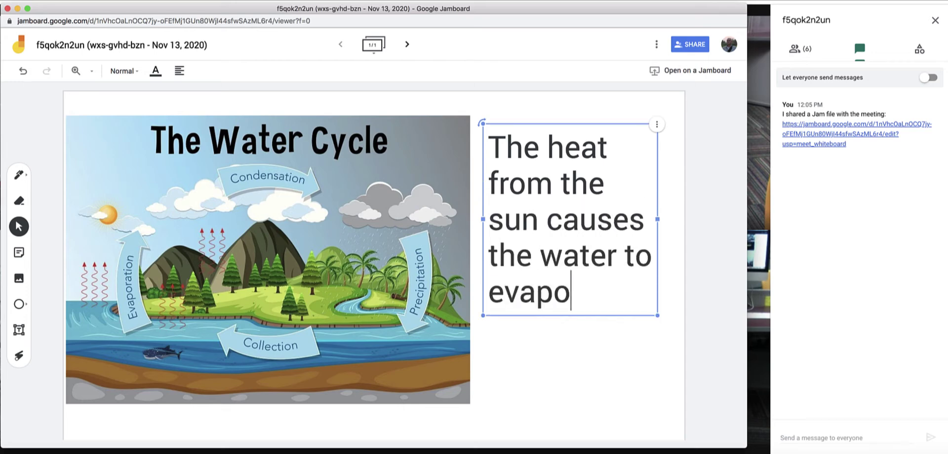
type("rate")
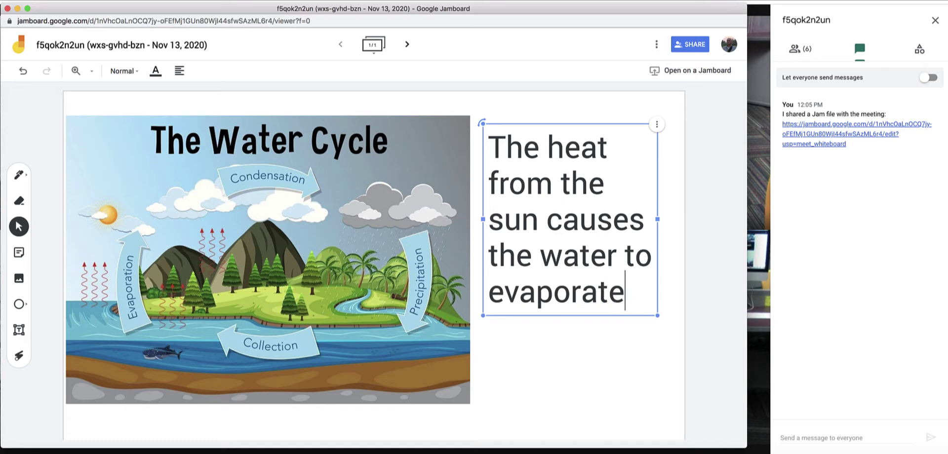
type(".")
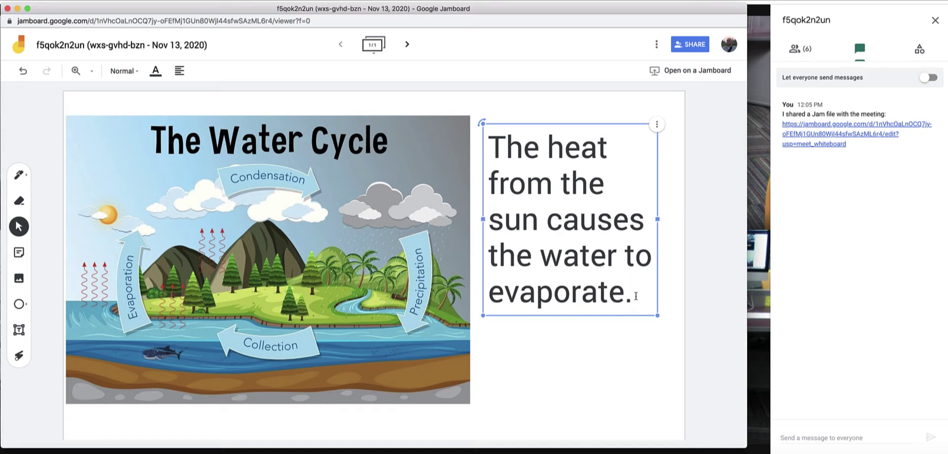
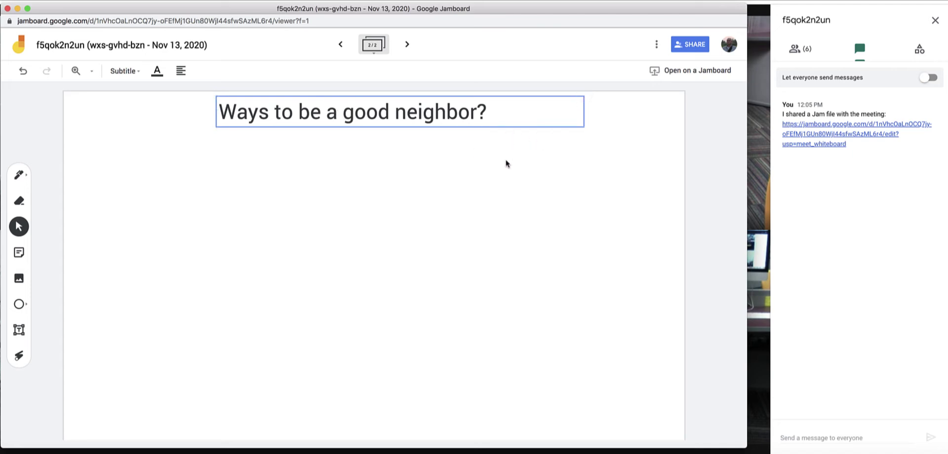
Step: Add a yellow sticky note reading "Rake their leaves." and place it enlarged in the frame's upper-left area, below the heading
left_click(29, 252)
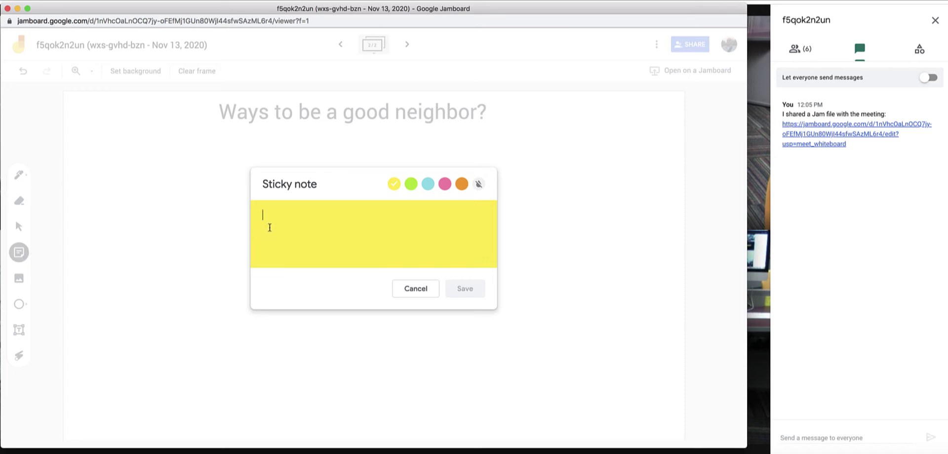
type("Ra")
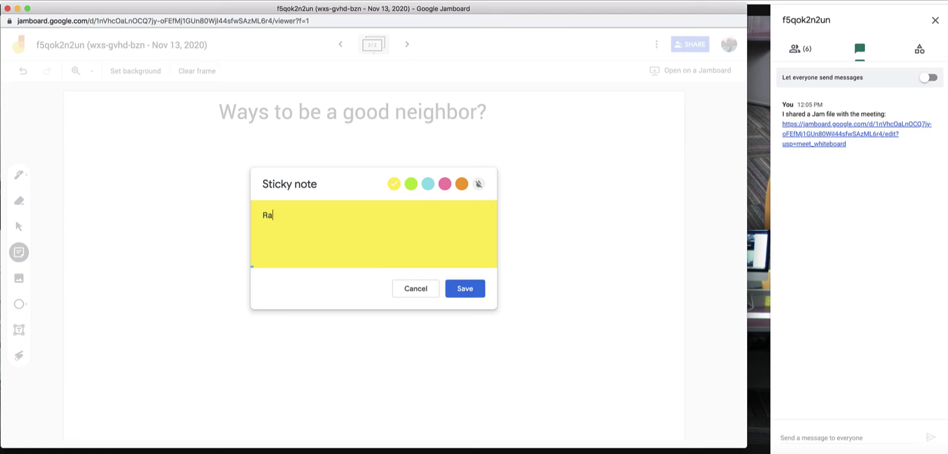
type("ke thier leaves.")
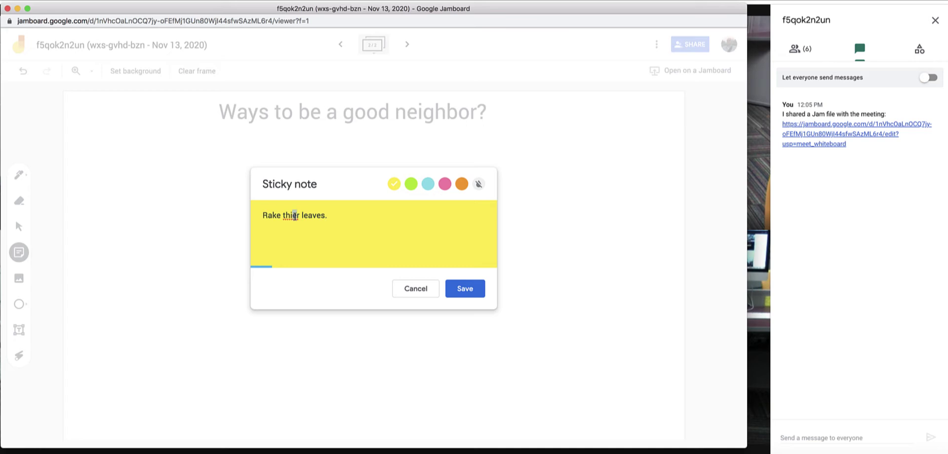
left_click(291, 217)
key("BackSpace")
key("Right")
type("i")
left_click(456, 287)
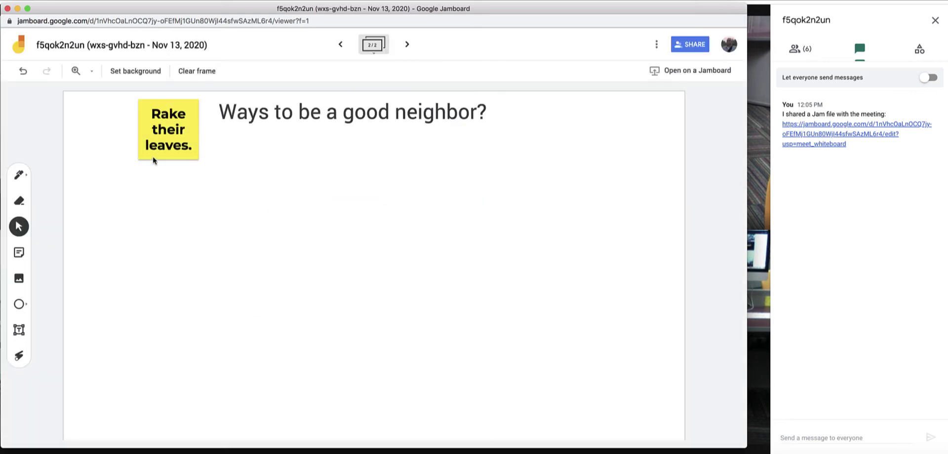
left_click_drag(138, 161, 107, 192)
left_click_drag(150, 139, 124, 173)
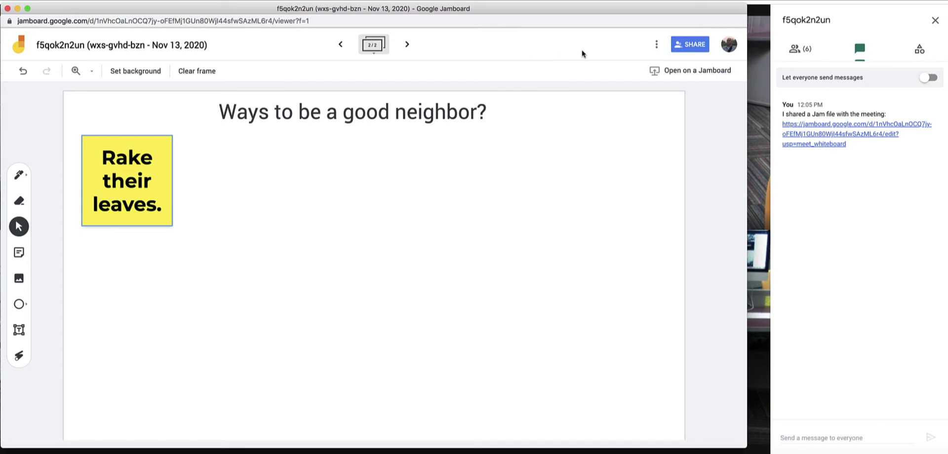
Step: Change the sharing permission of all five student accounts on the Jam to Editor and save the changes
left_click(690, 45)
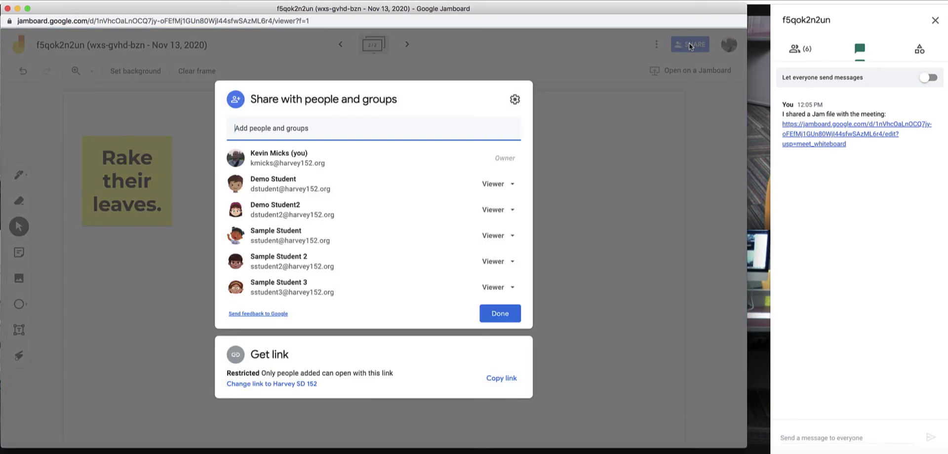
left_click(514, 183)
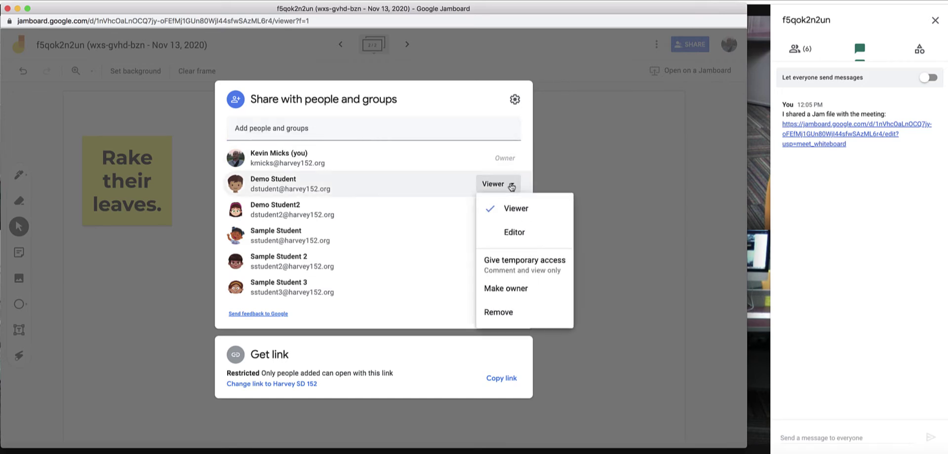
left_click(518, 231)
left_click(495, 210)
left_click(502, 259)
left_click(499, 236)
left_click(507, 280)
left_click(499, 263)
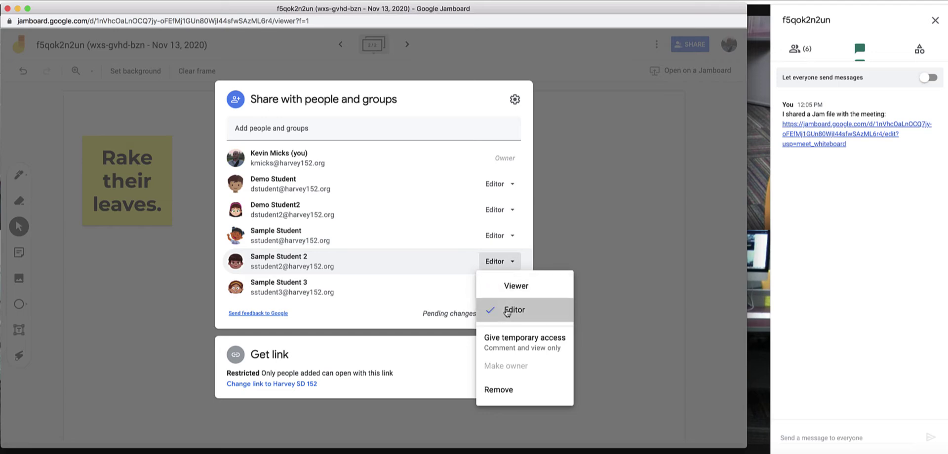
left_click(508, 308)
left_click(499, 290)
left_click(510, 336)
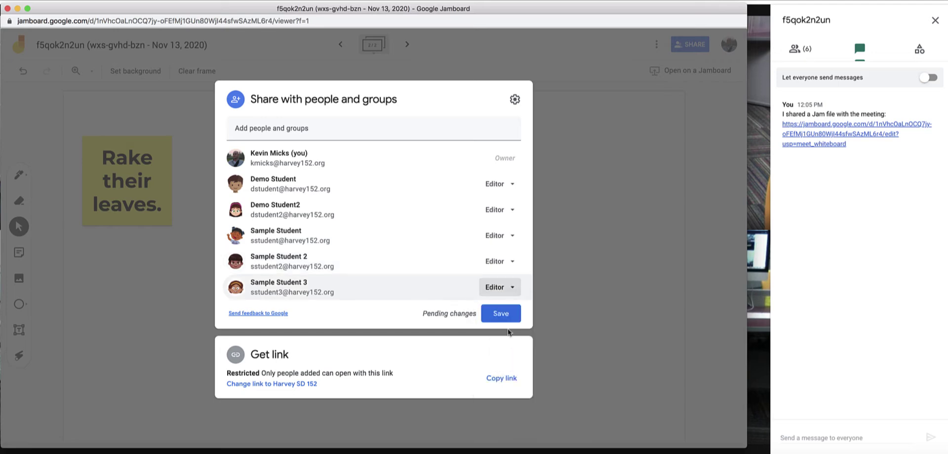
left_click(500, 318)
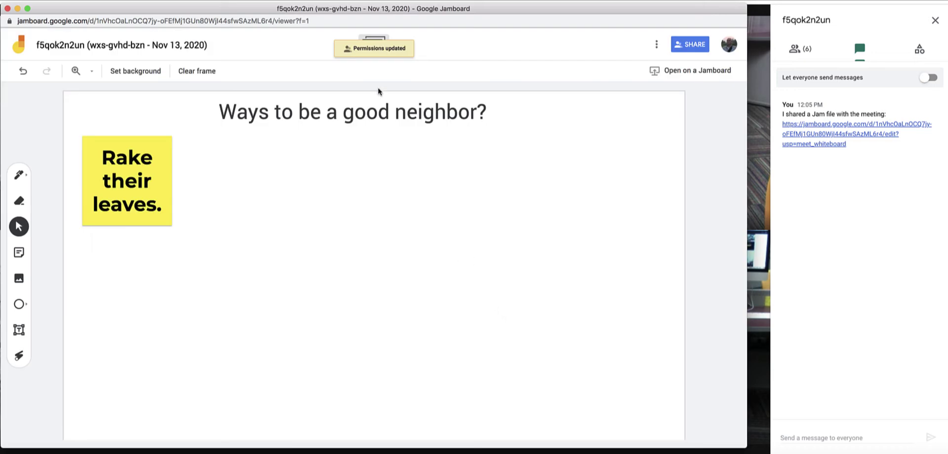
left_click(137, 47)
left_click(348, 247)
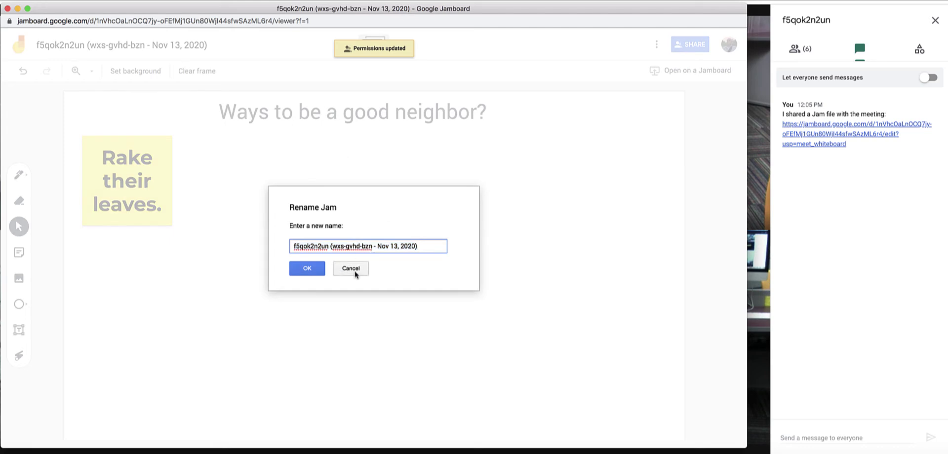
left_click(350, 268)
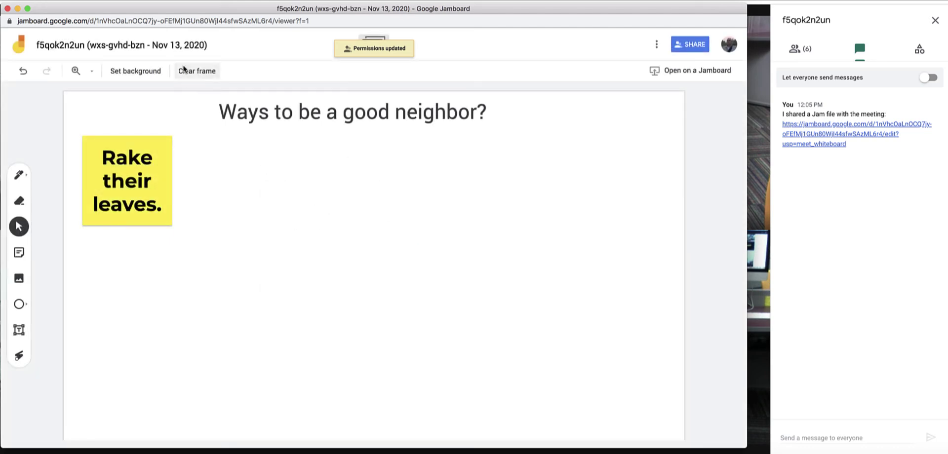
Step: Rename the Jam as Nov.13_Edit
left_click(119, 47)
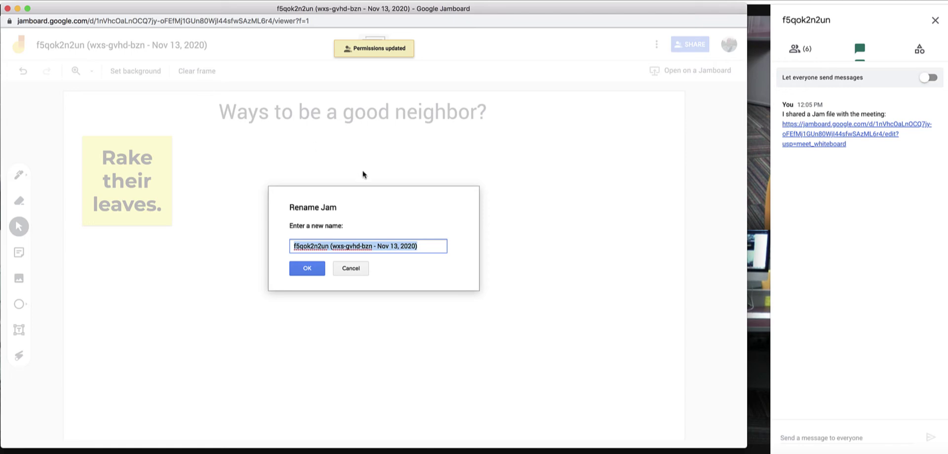
type("Nov.1")
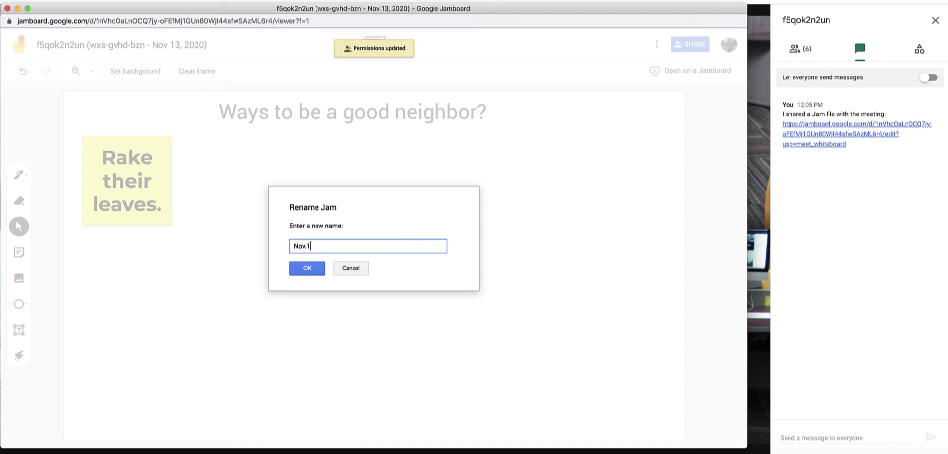
type("3_Edit")
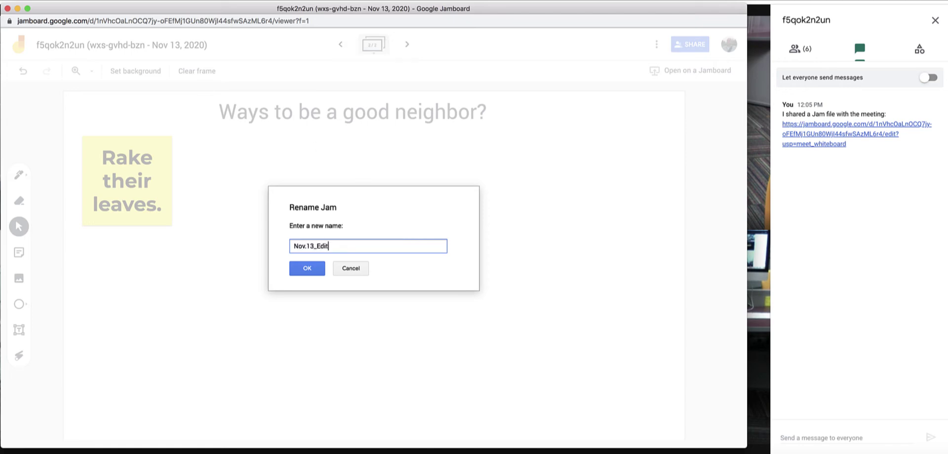
key("Return")
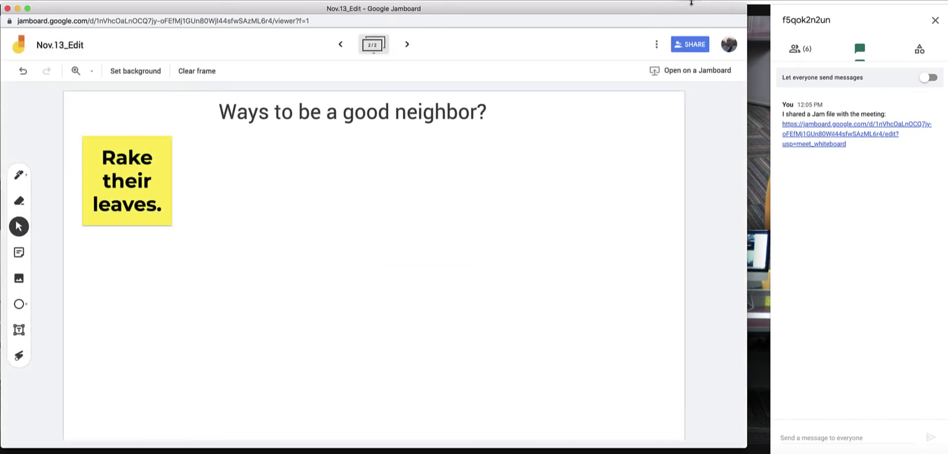
Step: Create a second whiteboard Jam from the Meet meeting and share it with the five students with View access
left_click_drag(688, 10, 617, 5)
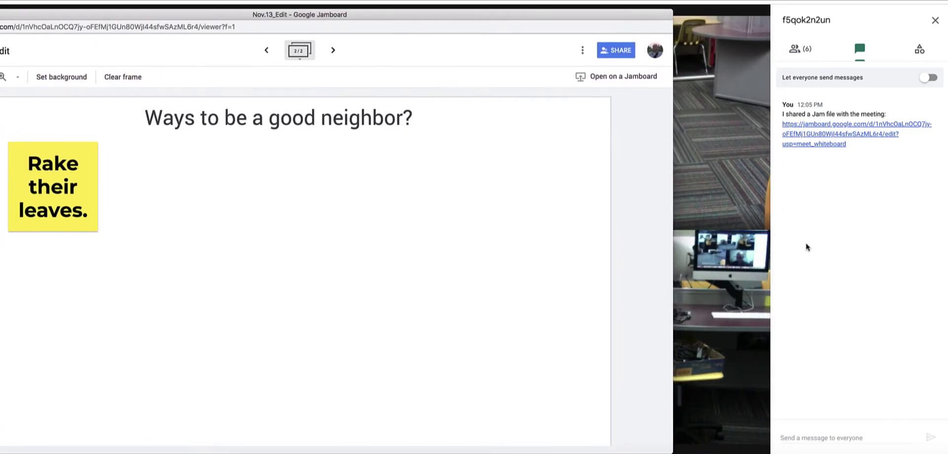
left_click(780, 395)
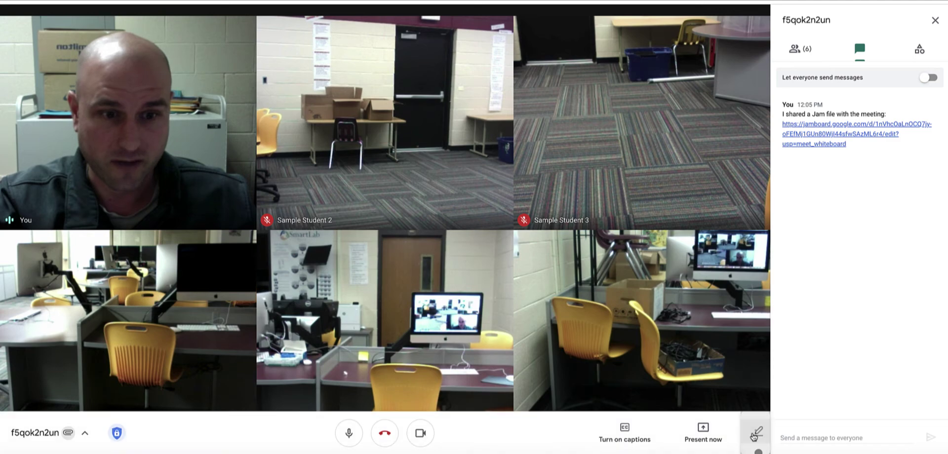
left_click(754, 433)
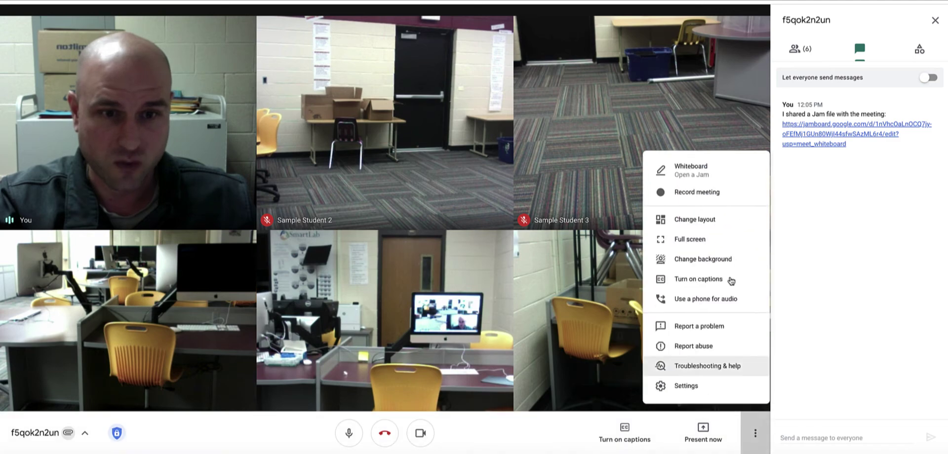
left_click(690, 170)
left_click(438, 210)
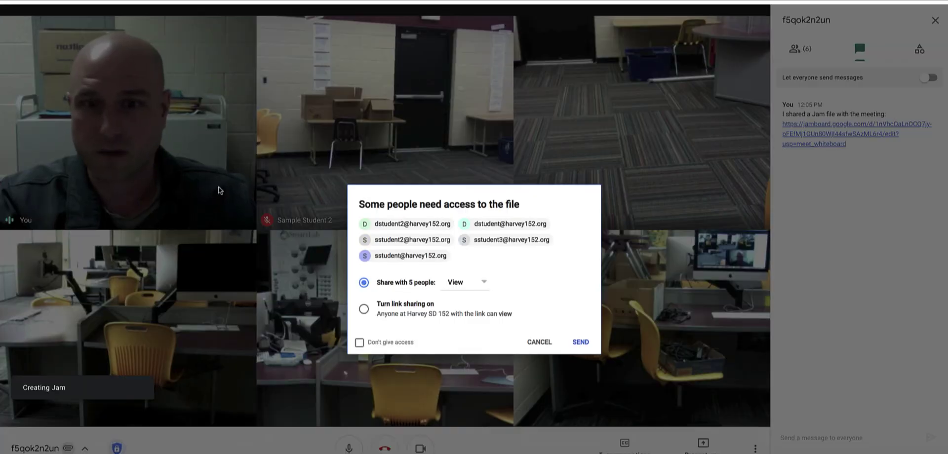
left_click(579, 343)
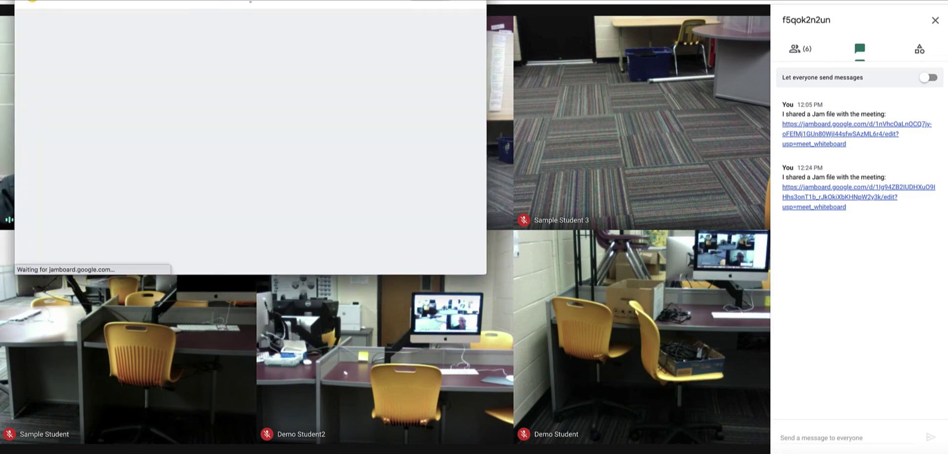
Step: Arrange the new Jam's window and a shrunken Nov.13_Edit window so that both can be seen
left_click_drag(82, 1, 346, 7)
key("super+grave")
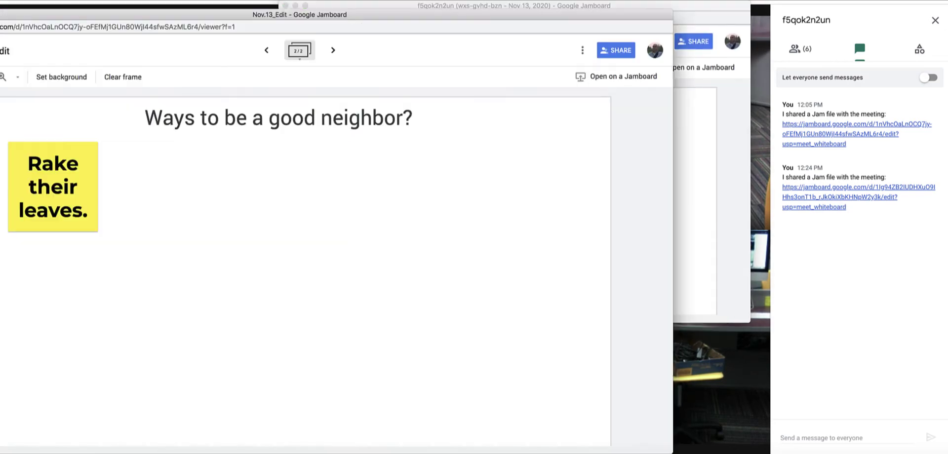
left_click_drag(1, 15, 47, 24)
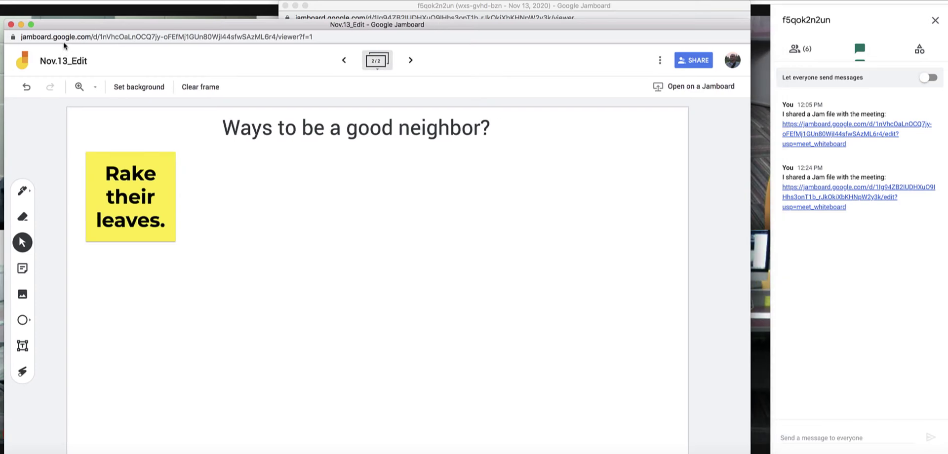
left_click_drag(749, 21, 532, 38)
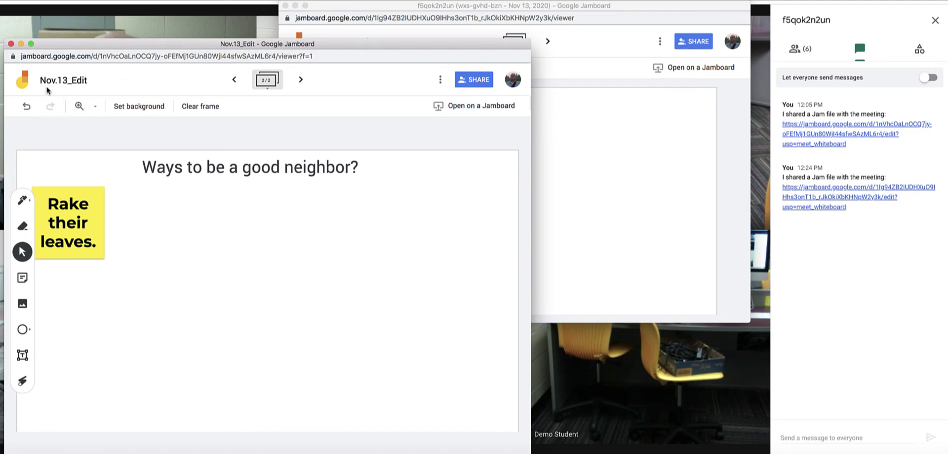
Step: Rename the new blank Jam as Nov.13_View
left_click(587, 7)
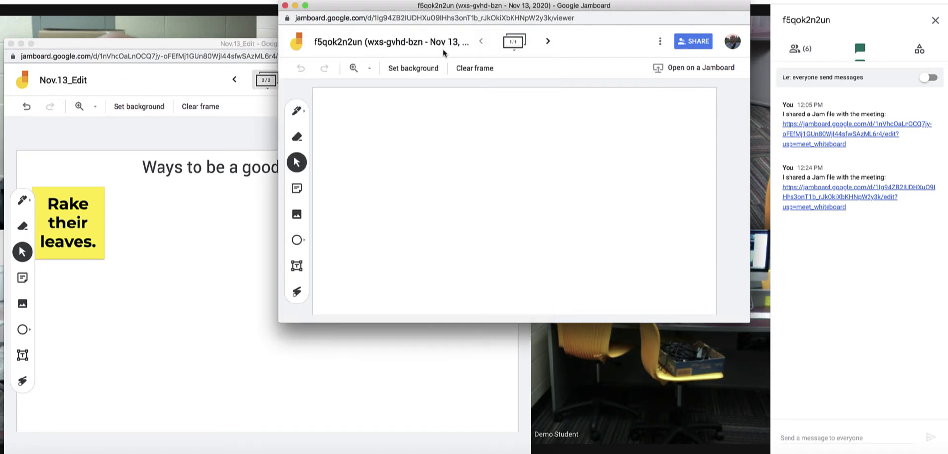
left_click(427, 44)
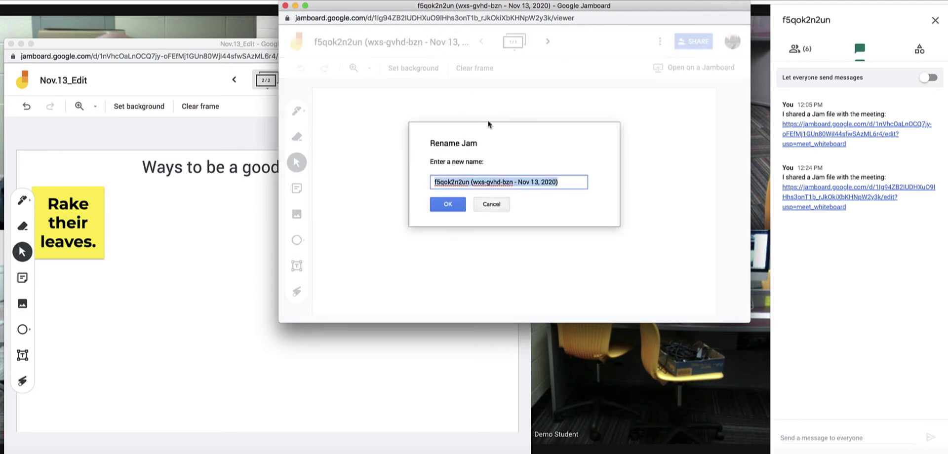
type("Nov.13_View")
key("Return")
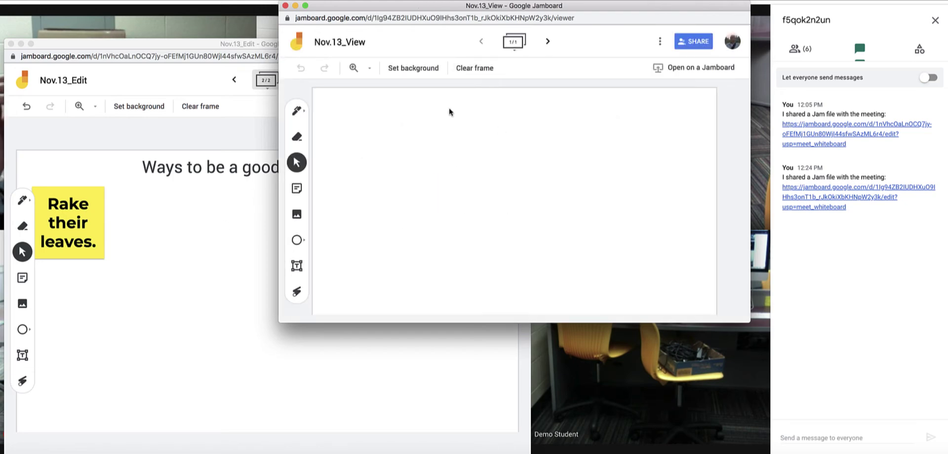
Step: Minimize the Nov.13_View window and move the Nov.13_Edit window aside to uncover the Meet window
left_click_drag(373, 6, 376, 34)
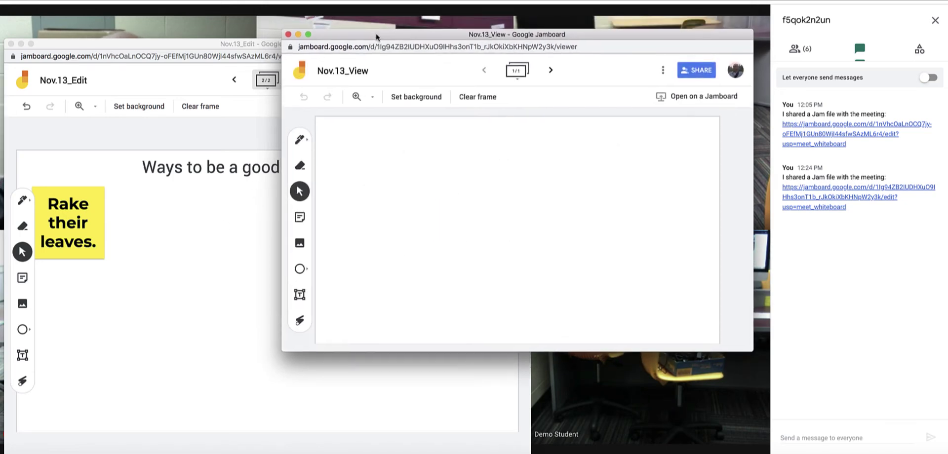
left_click(299, 34)
left_click_drag(190, 44, 288, 15)
left_click_drag(102, 222, 4, 222)
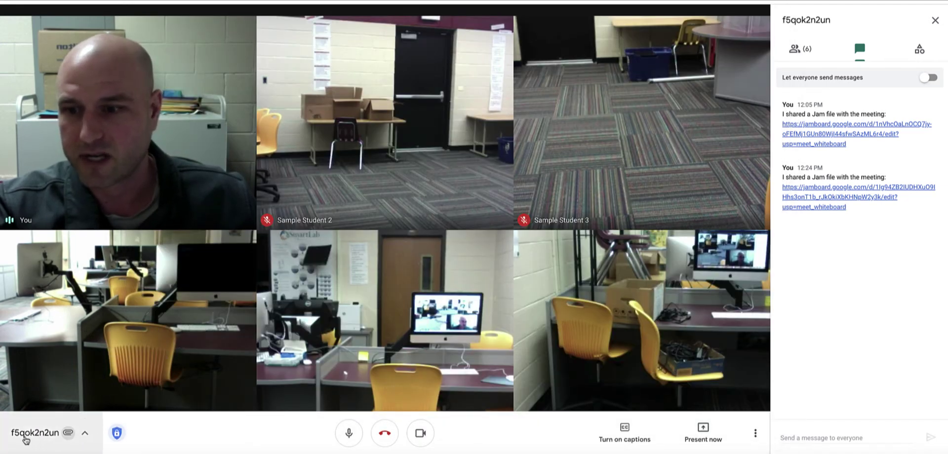
Step: Review the meeting's details and attached Jam files, and open the first attachment
left_click(87, 439)
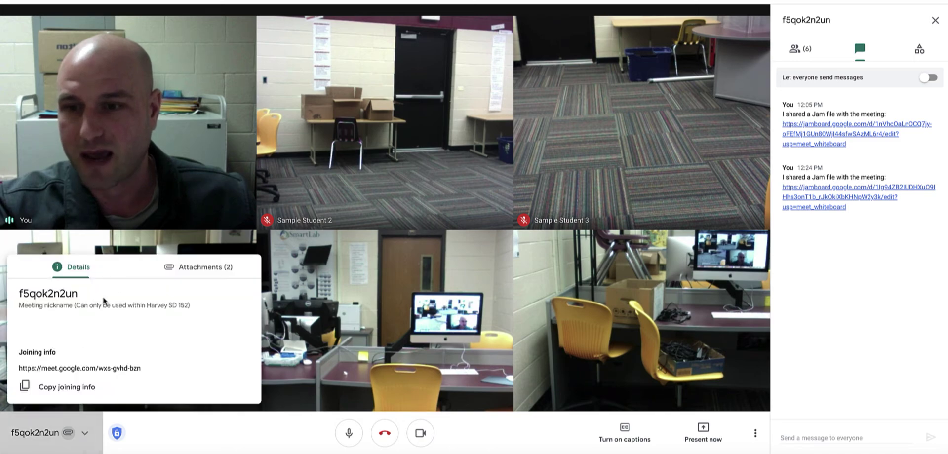
left_click(193, 271)
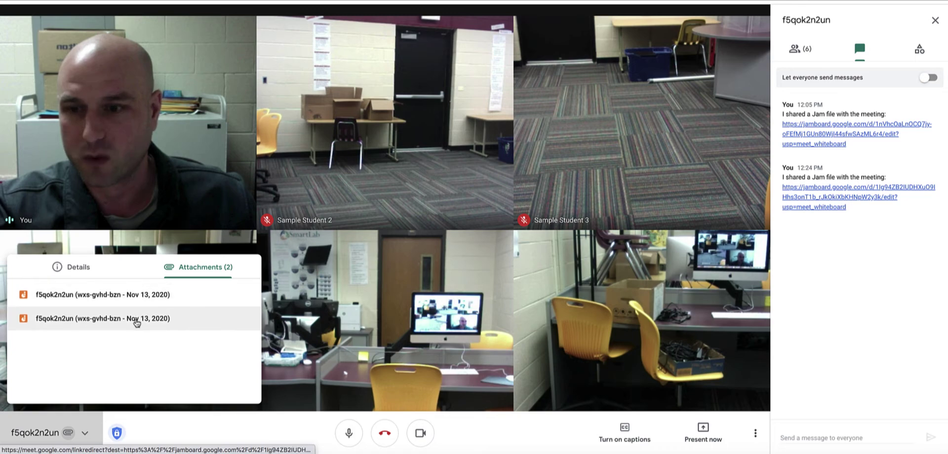
left_click(76, 272)
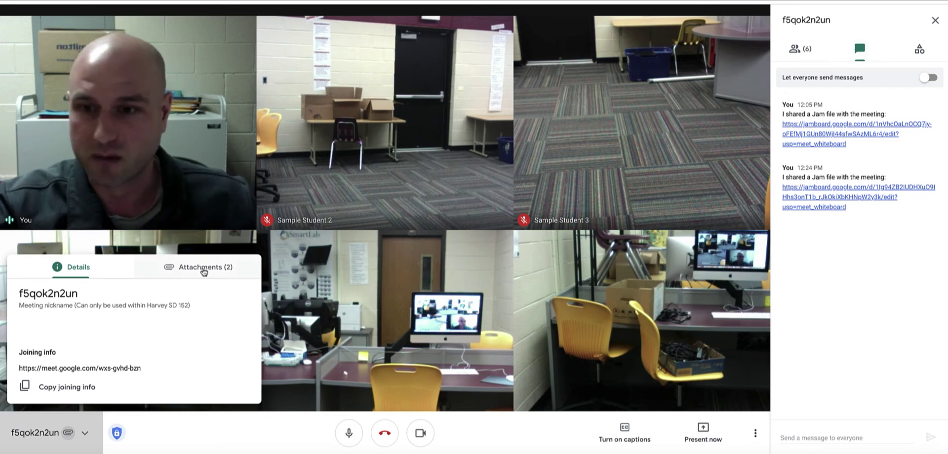
left_click(204, 269)
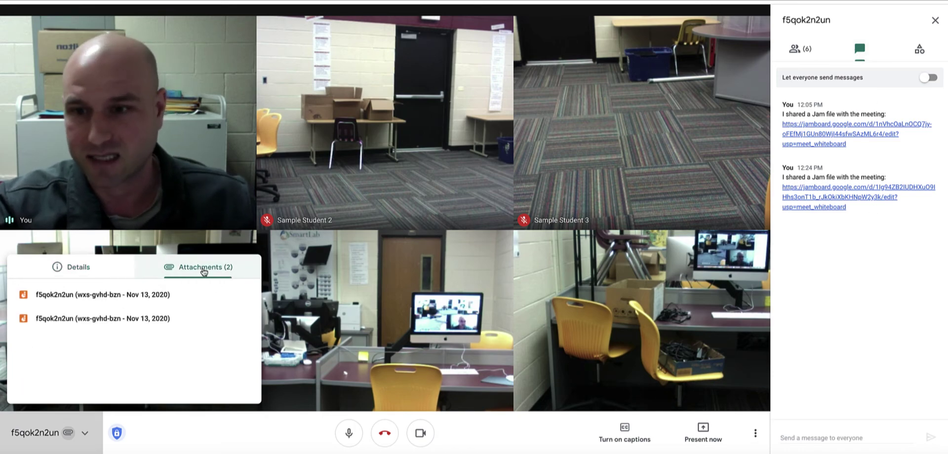
left_click(141, 296)
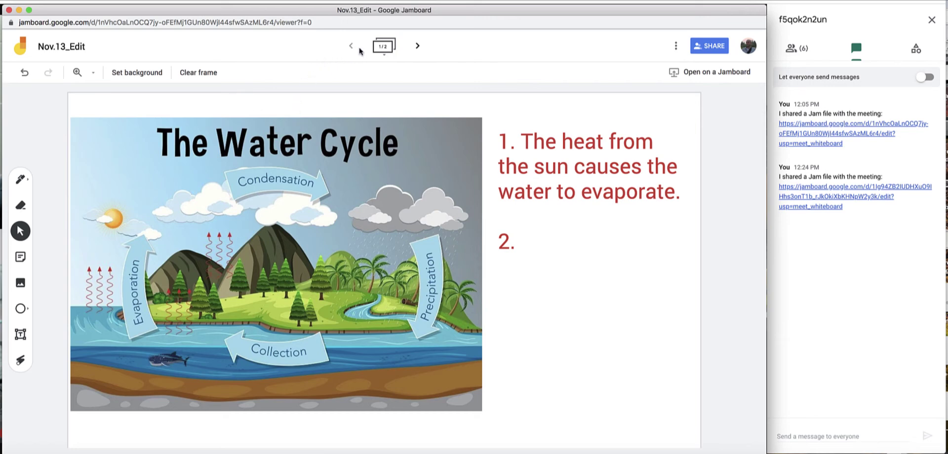
Step: On the Jam's second frame, enlarge the pink dog-walking note at the upper right and place the yellow "Get their mail" note beside it
left_click(418, 49)
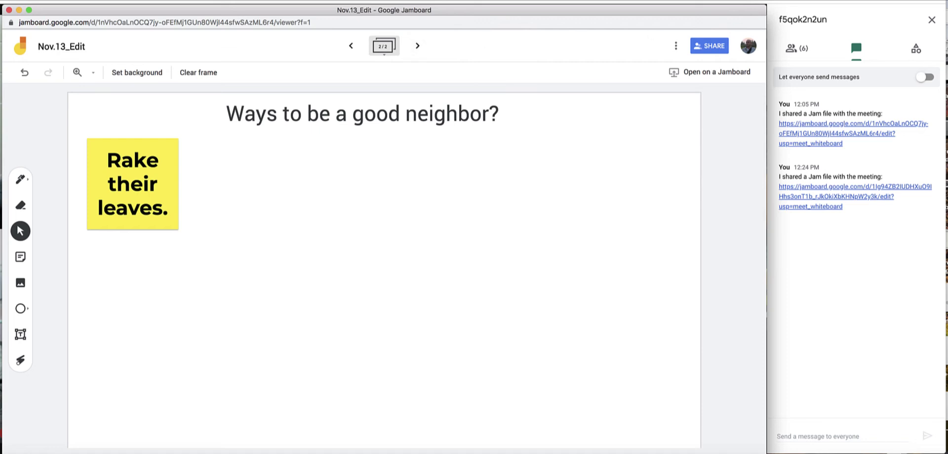
left_click(154, 139)
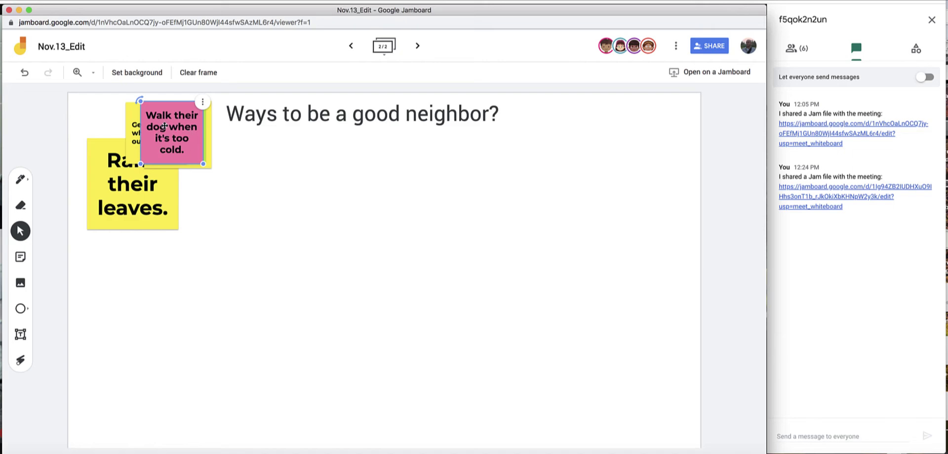
left_click_drag(164, 126, 583, 162)
left_click_drag(634, 212, 662, 240)
left_click_drag(167, 162, 509, 248)
Step: Place the green "Say hello" note in the frame's lower-left area and the enlarged yellow "Shovel their driveway" note beside it
left_click(147, 130)
left_click_drag(208, 163, 179, 413)
left_click(210, 158)
left_click_drag(211, 159, 250, 206)
left_click_drag(186, 115, 249, 344)
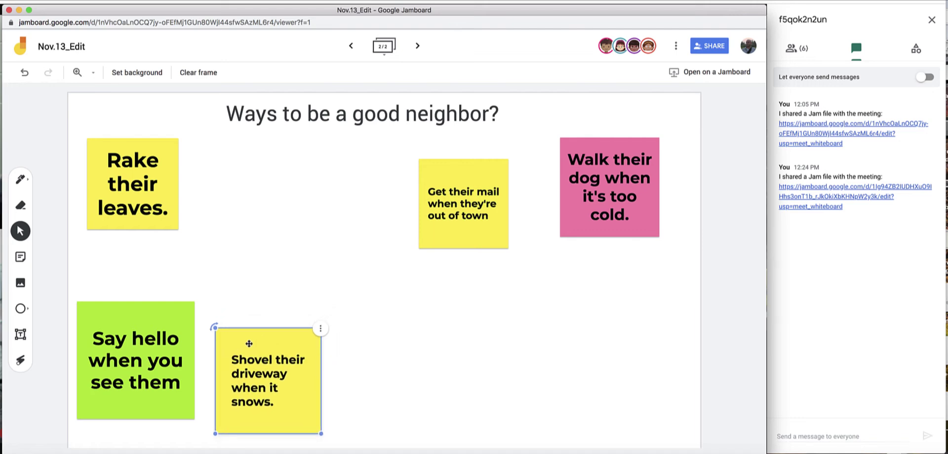
left_click(271, 317)
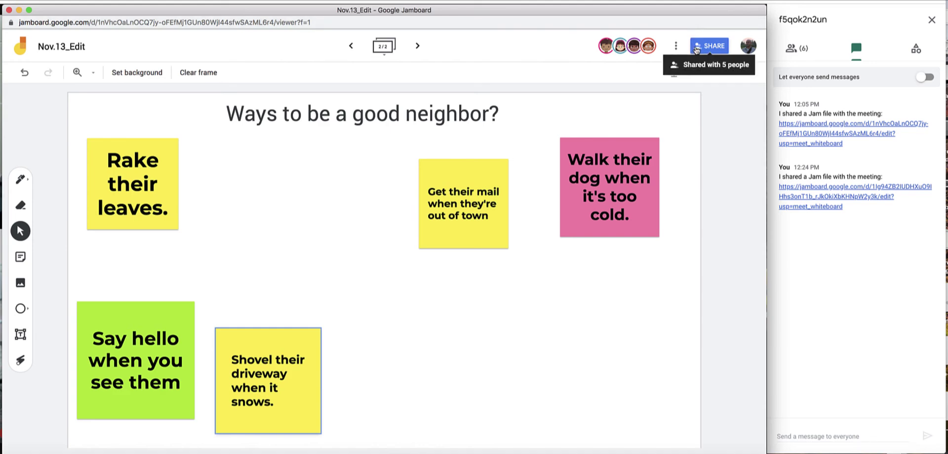
Step: Change the sharing permission of the third listed student account on the Jam and save the change
left_click(699, 48)
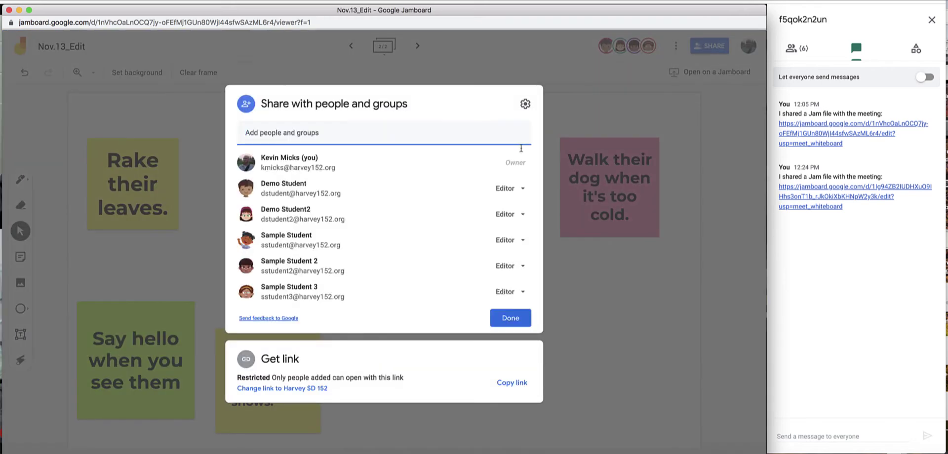
left_click(524, 243)
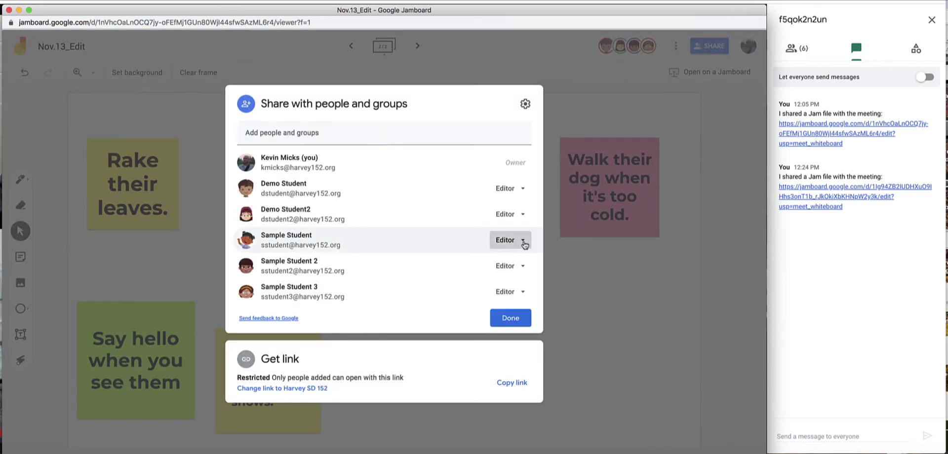
left_click(524, 265)
left_click(516, 323)
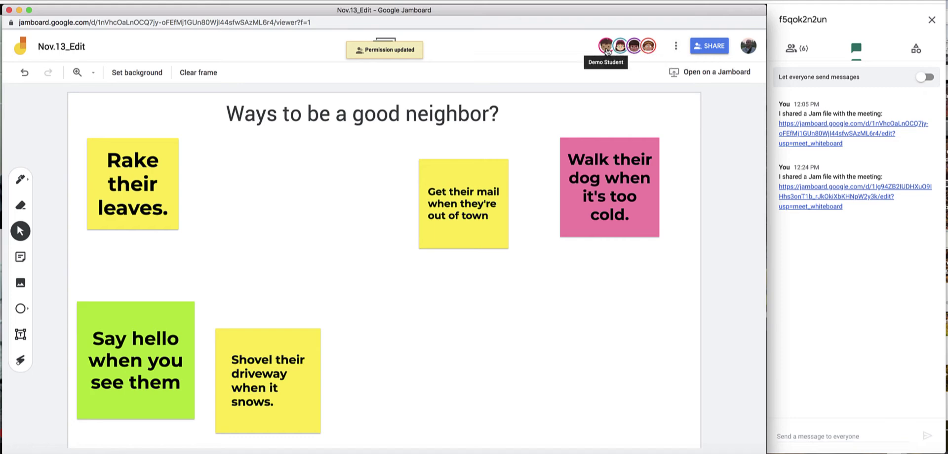
left_click(675, 46)
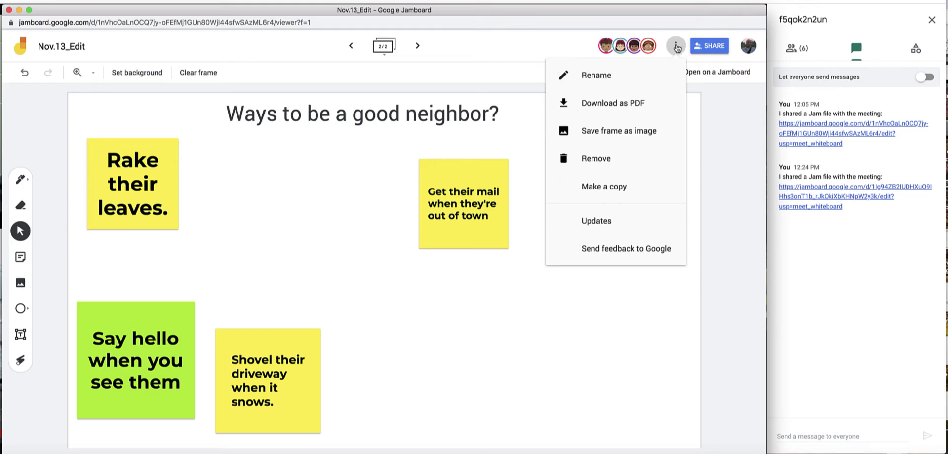
left_click(601, 79)
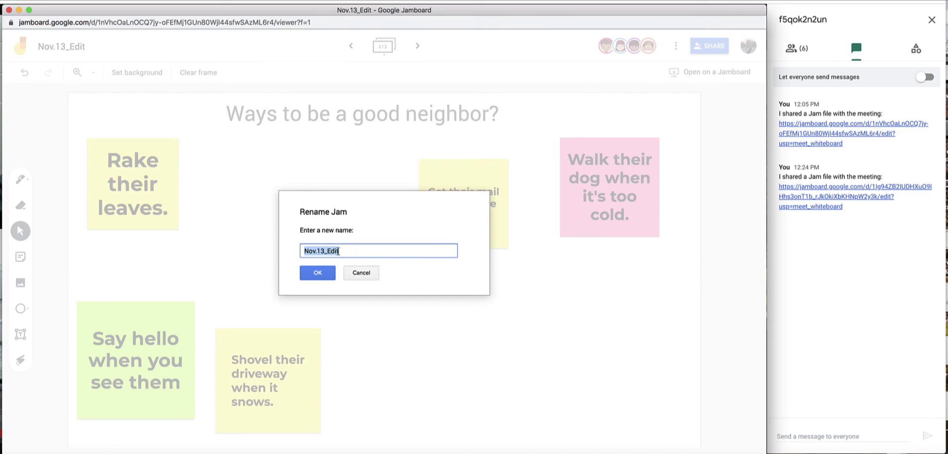
left_click(366, 275)
left_click(47, 44)
left_click(371, 276)
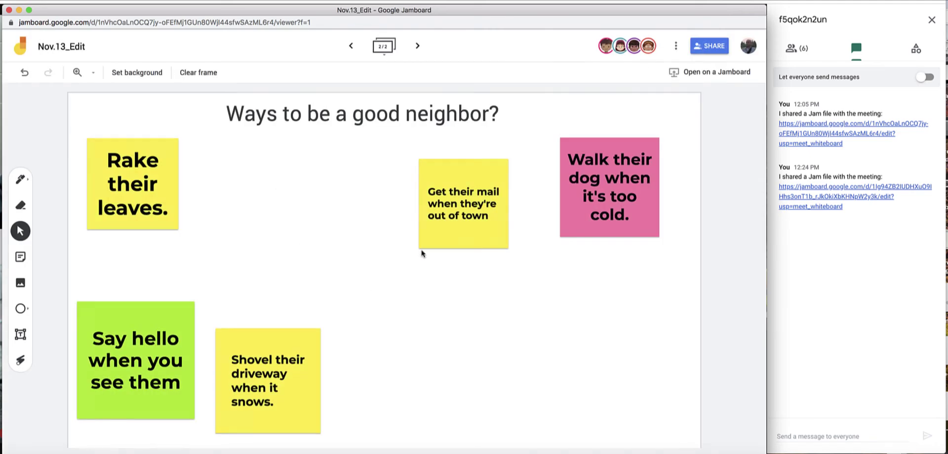
Step: Look through the Jam's file options, and view the second frame at 100% zoom, zoomed out one level, and fitted to the window
left_click(675, 45)
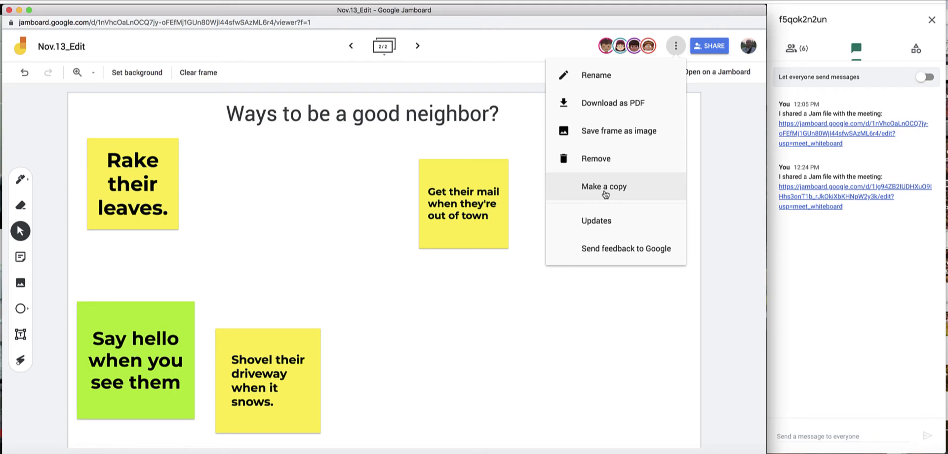
left_click(718, 196)
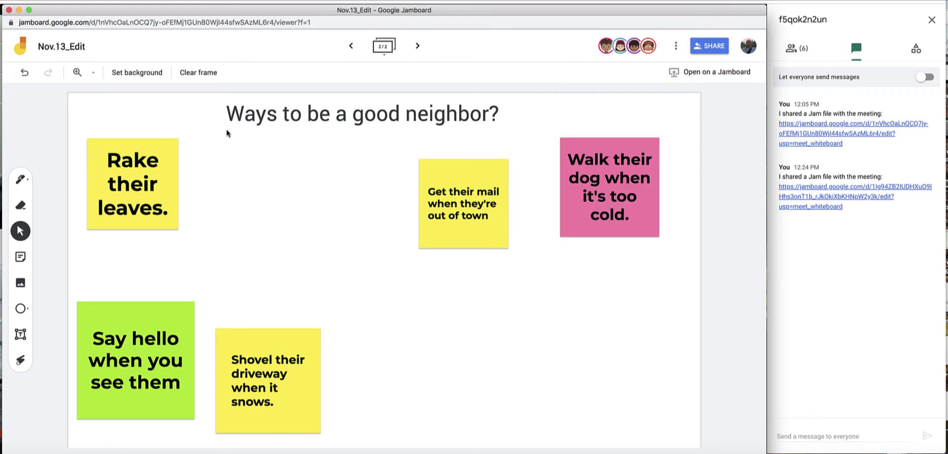
left_click(91, 74)
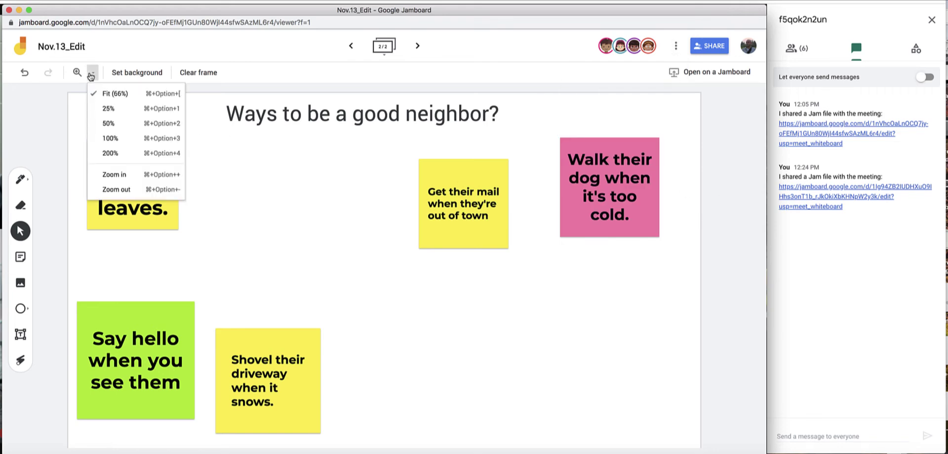
left_click(112, 140)
left_click(91, 75)
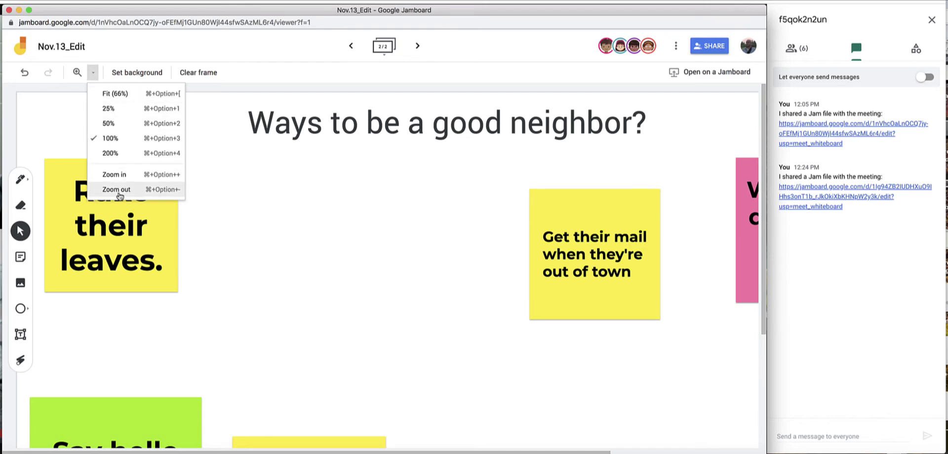
left_click(119, 190)
left_click(93, 73)
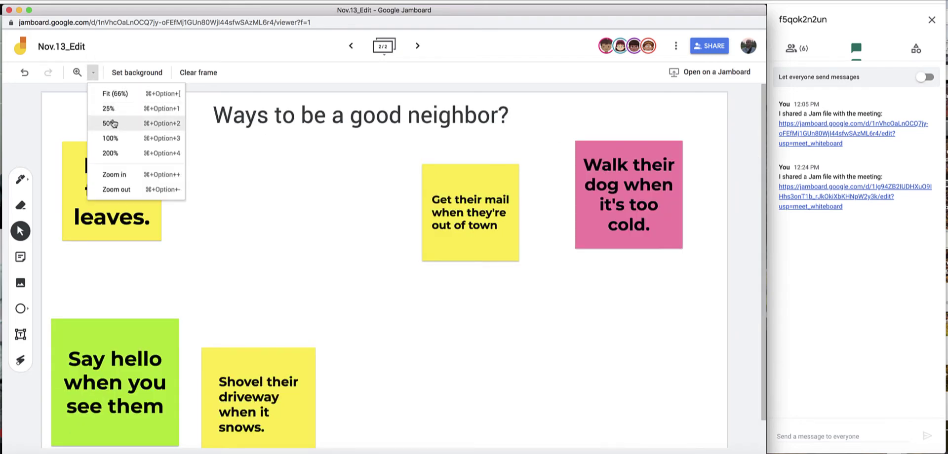
left_click(113, 124)
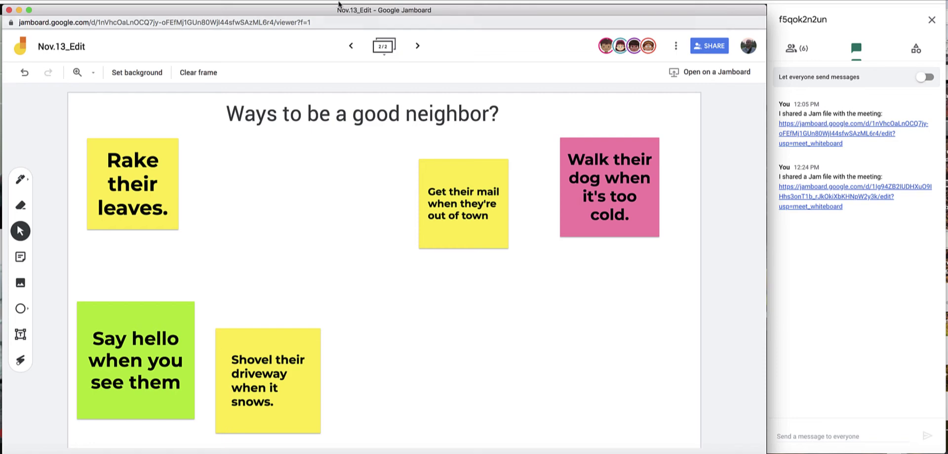
Step: Close the Jam window and open the meeting's details in Google Meet
left_click(9, 10)
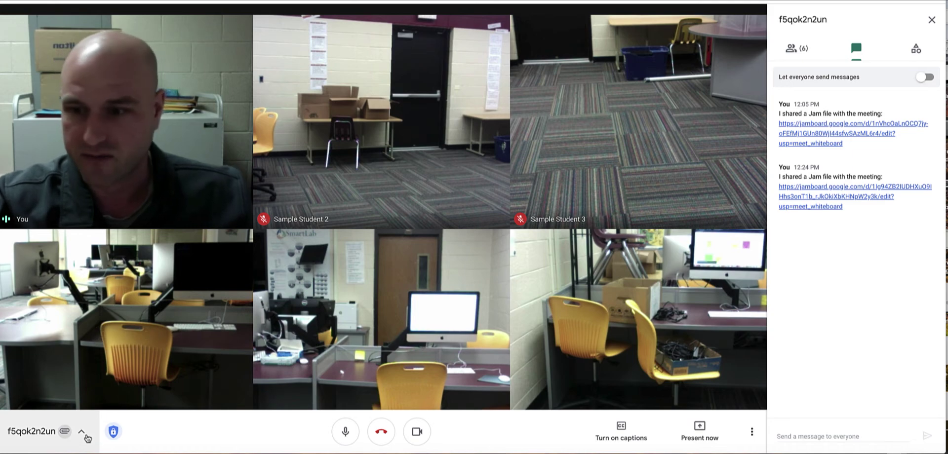
left_click(83, 434)
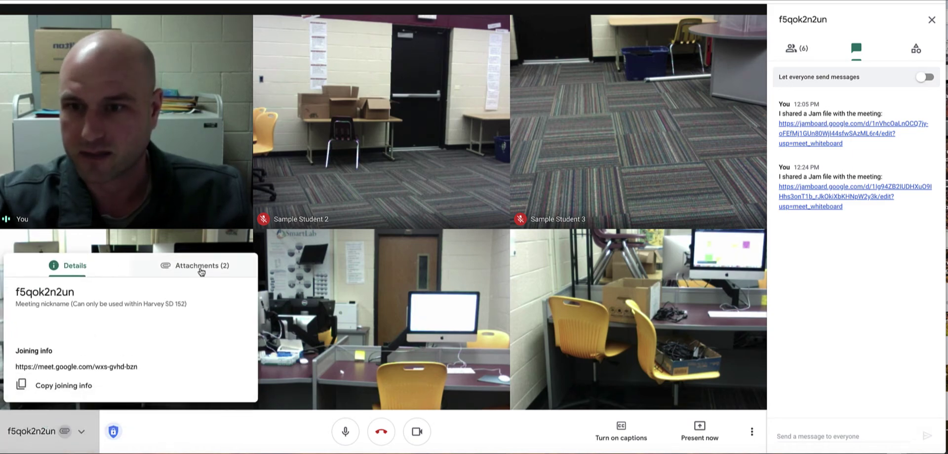
Step: Switch to Google Drive in a new browser tab, browse the recent files and select the Nov.13_Edit Jam
left_click(488, 10)
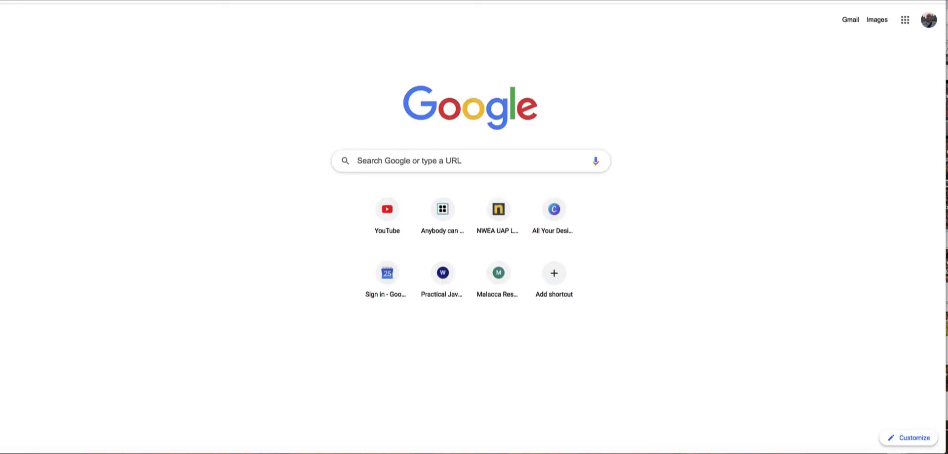
left_click(904, 20)
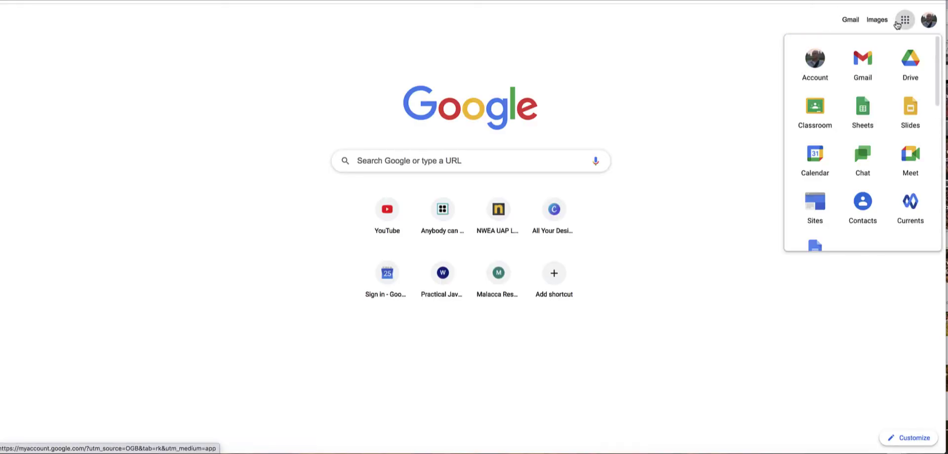
left_click(911, 64)
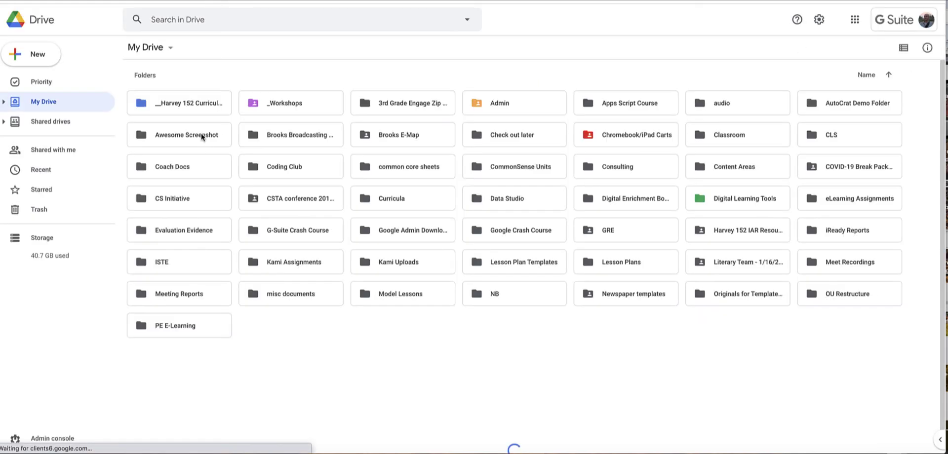
left_click(37, 170)
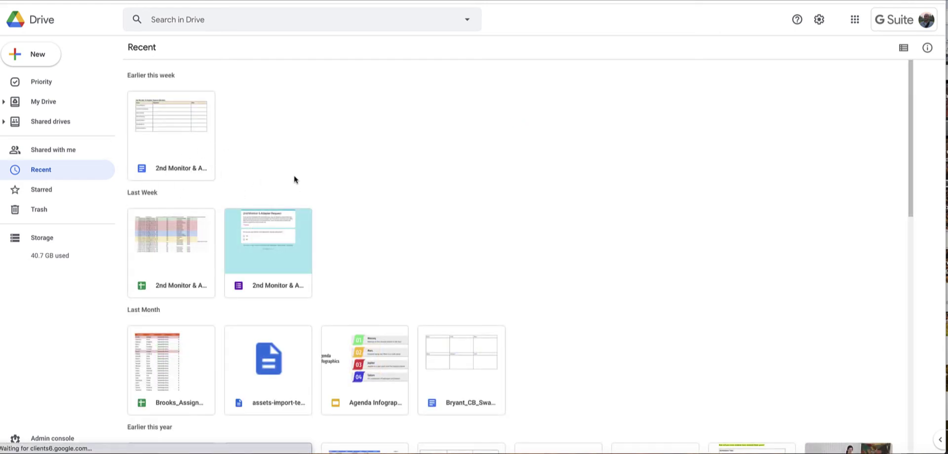
scroll(306, 158, "up", 10)
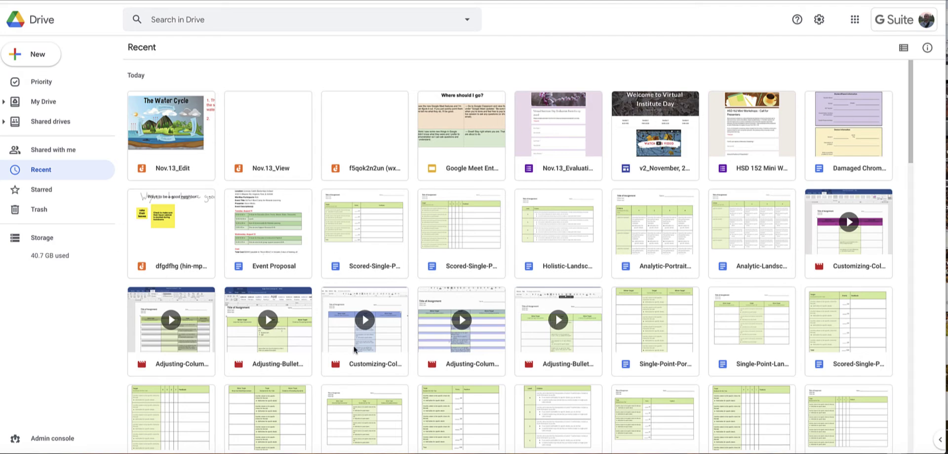
scroll(633, 359, "down", 10)
scroll(627, 341, "up", 10)
double_click(170, 140)
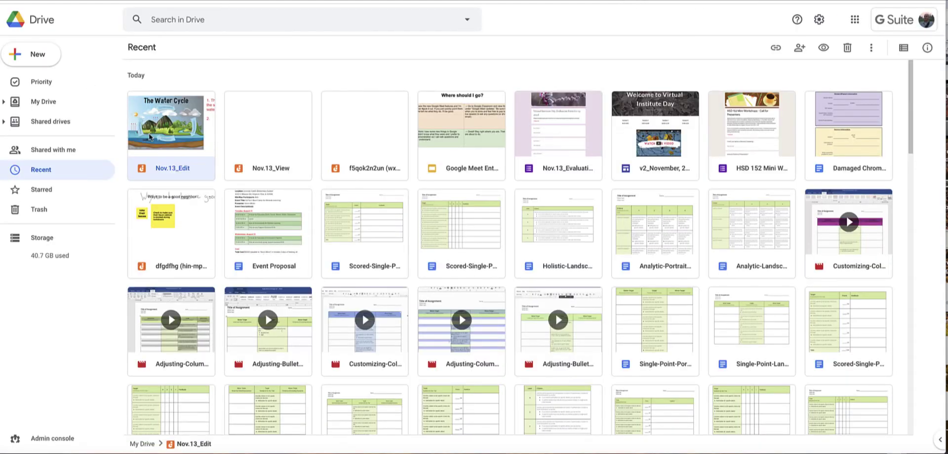
Step: Create a new Drive folder named "Science Jamboards"
left_click(33, 55)
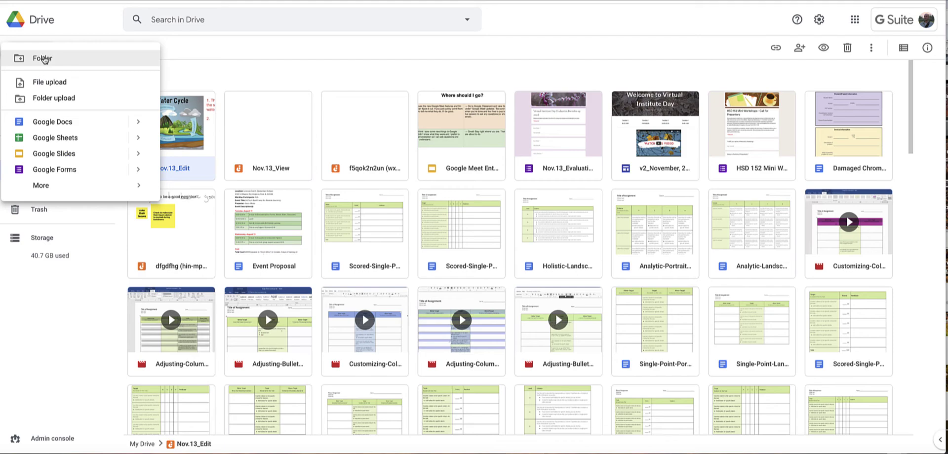
left_click(43, 59)
type("Science Jamboards")
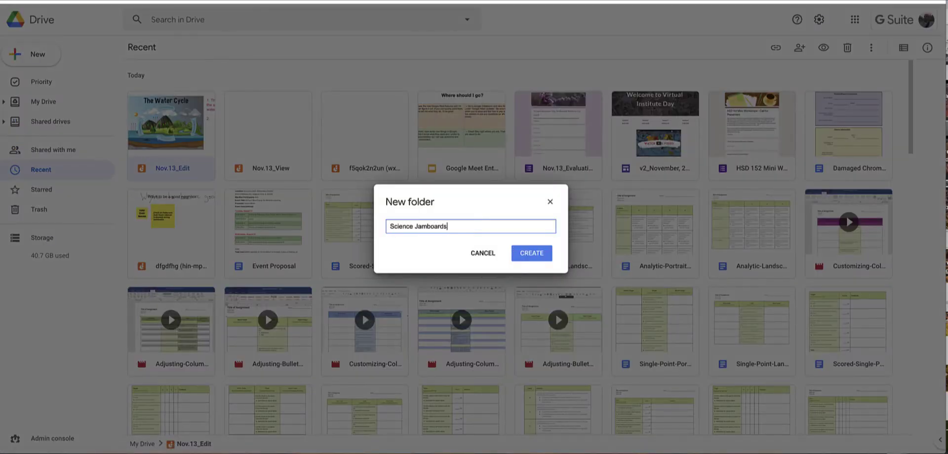
key("Return")
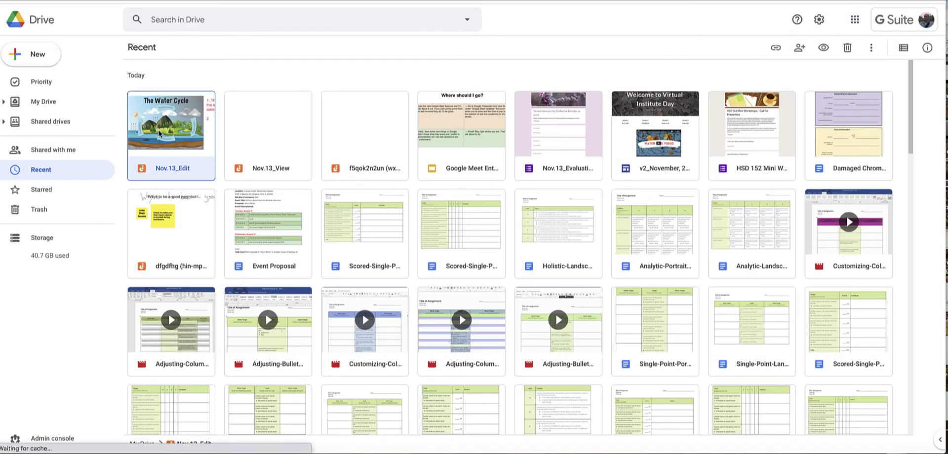
Step: Move the Nov.13_Edit Jam from the recent files into the Science Jamboards folder in My Drive
left_click(43, 173)
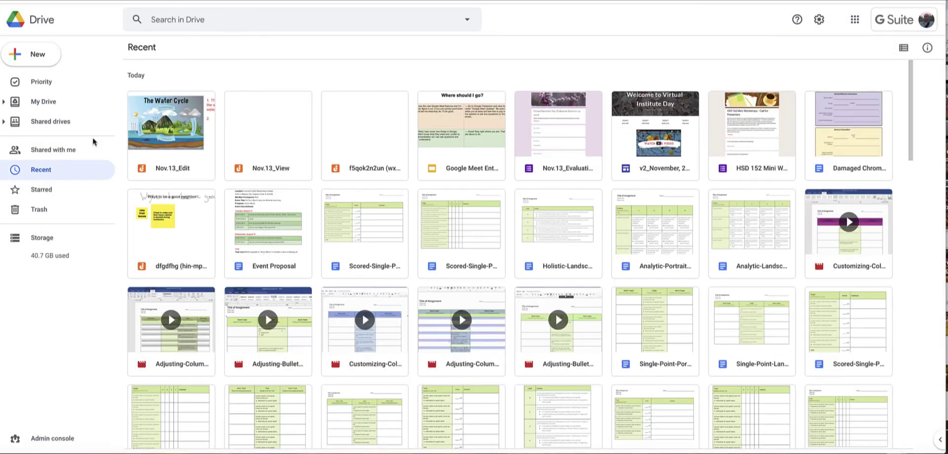
left_click(157, 141)
right_click(163, 147)
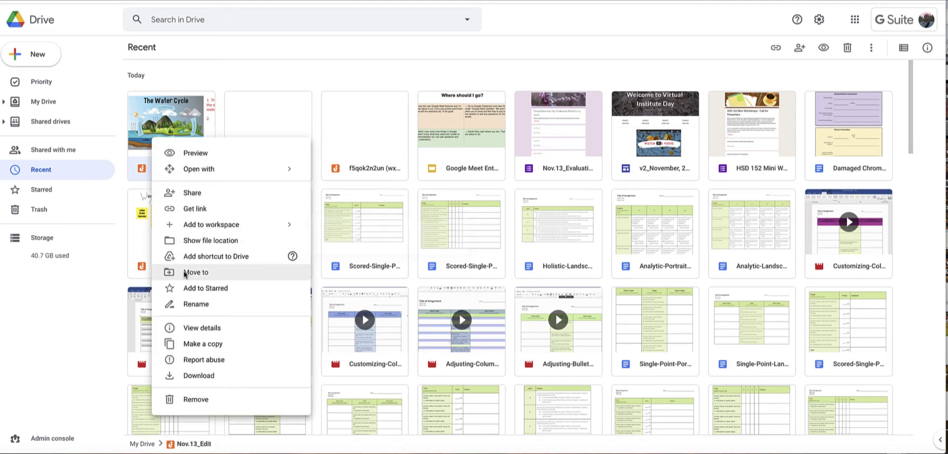
key("Escape")
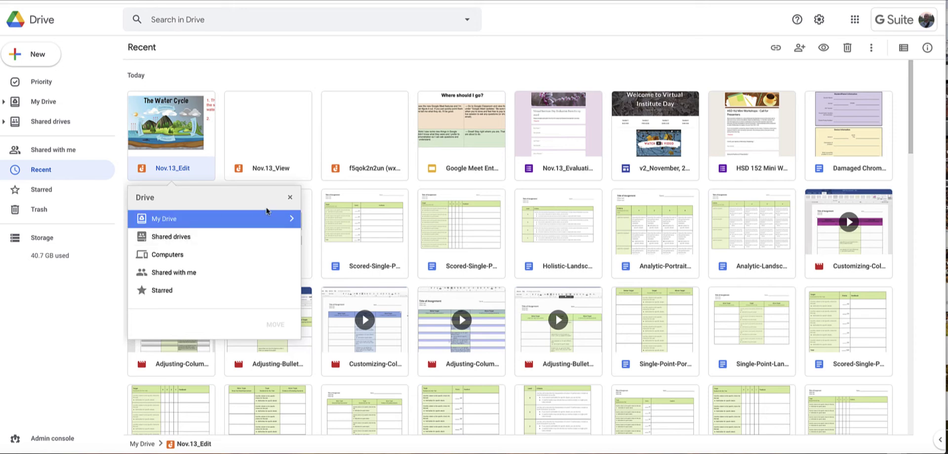
left_click(294, 218)
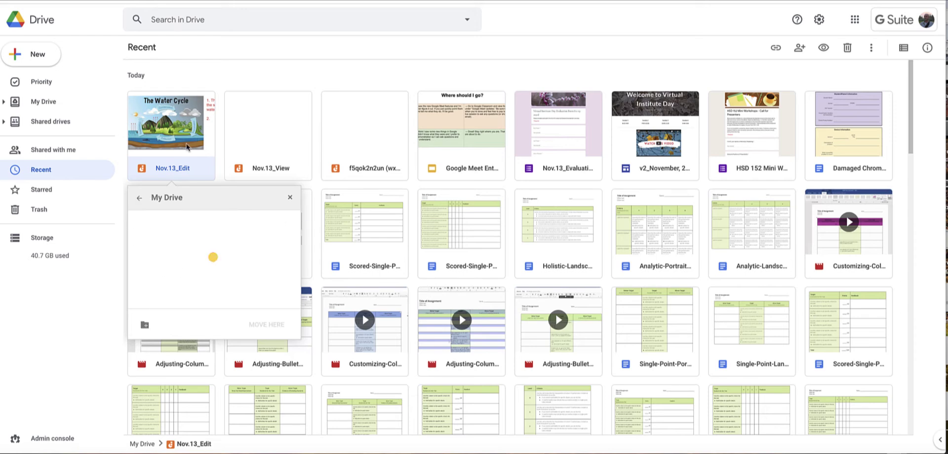
scroll(278, 253, "down", 2)
scroll(280, 253, "down", 5)
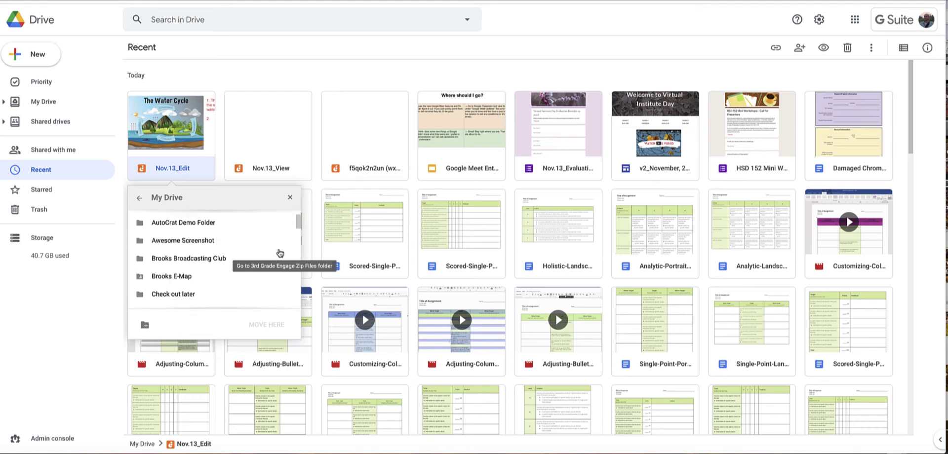
scroll(276, 251, "down", 4)
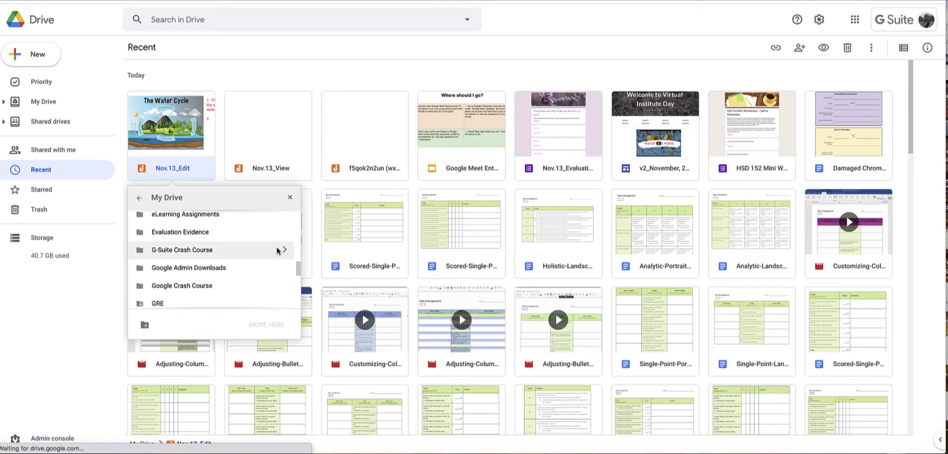
scroll(275, 249, "down", 5)
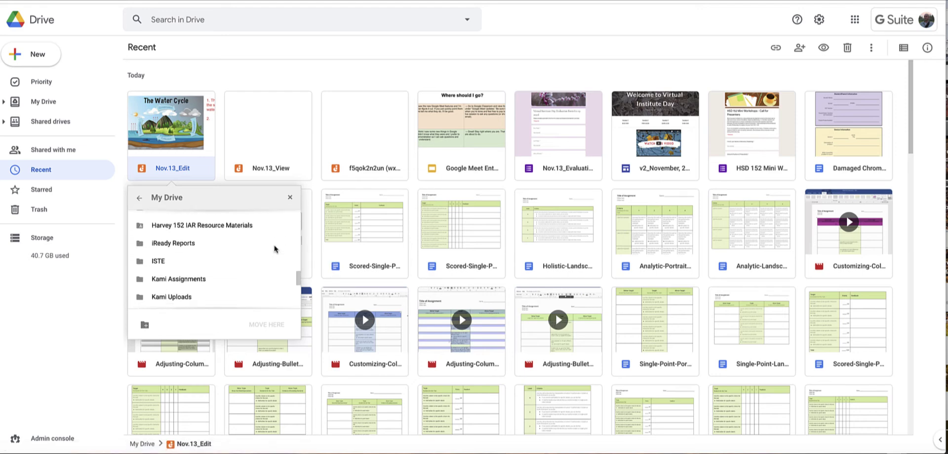
scroll(275, 250, "up", 4)
scroll(275, 246, "down", 5)
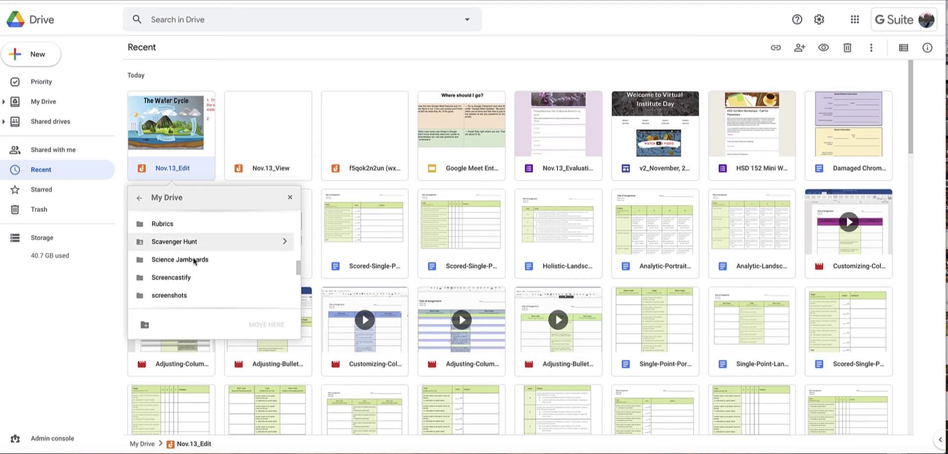
left_click(284, 260)
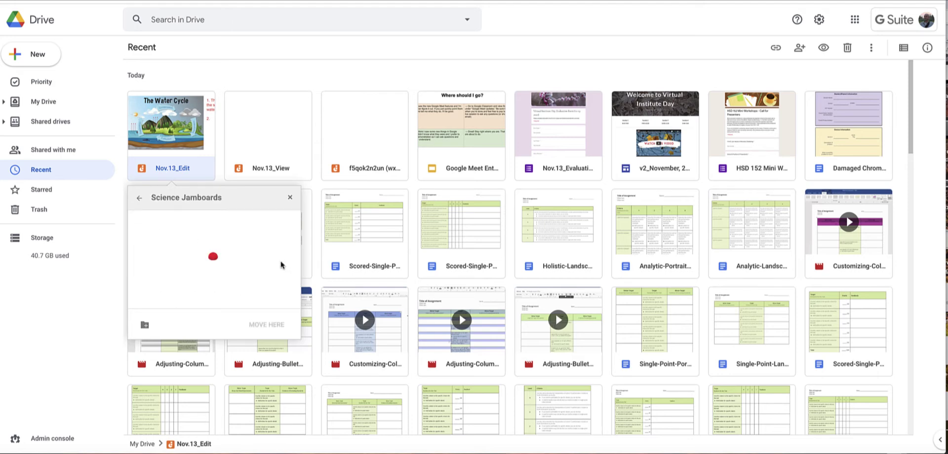
left_click(271, 326)
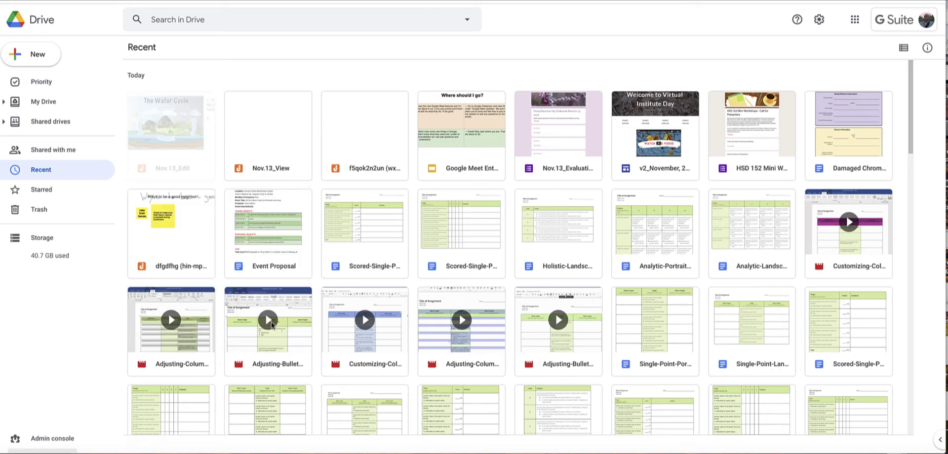
Step: Check the contents of the Science Jamboards folder in My Drive, and return to the My Drive overview
left_click(46, 106)
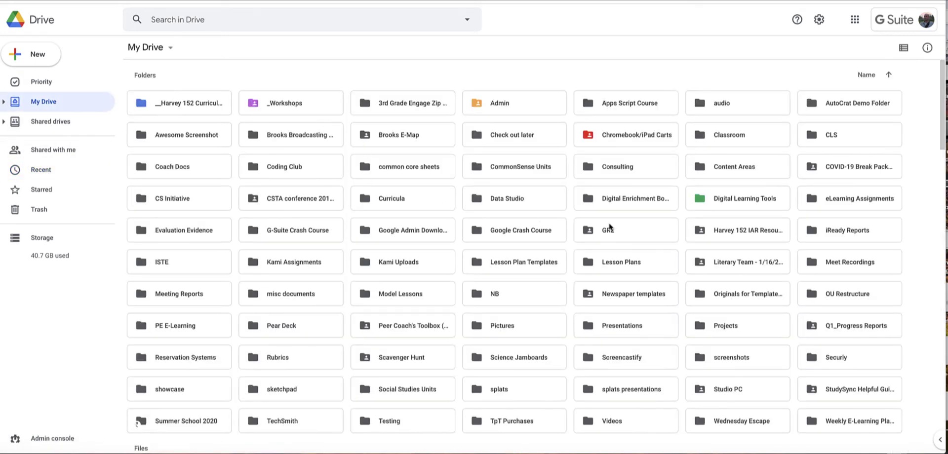
scroll(568, 231, "down", 1)
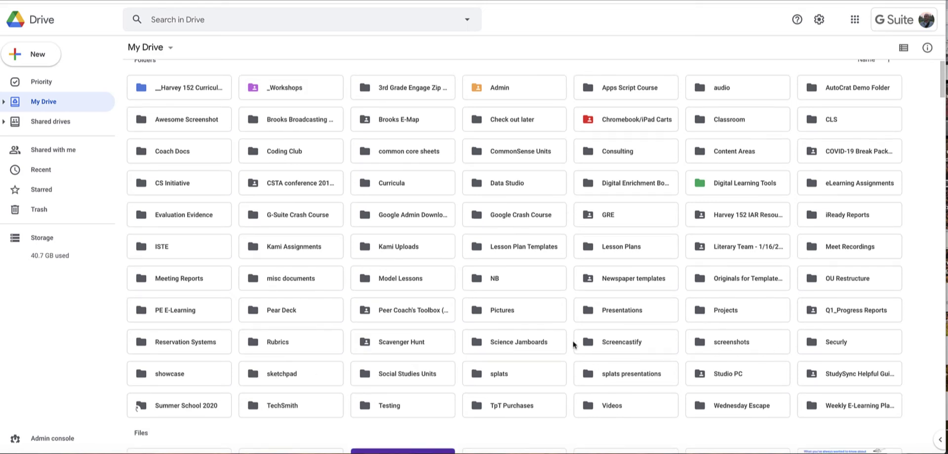
double_click(510, 346)
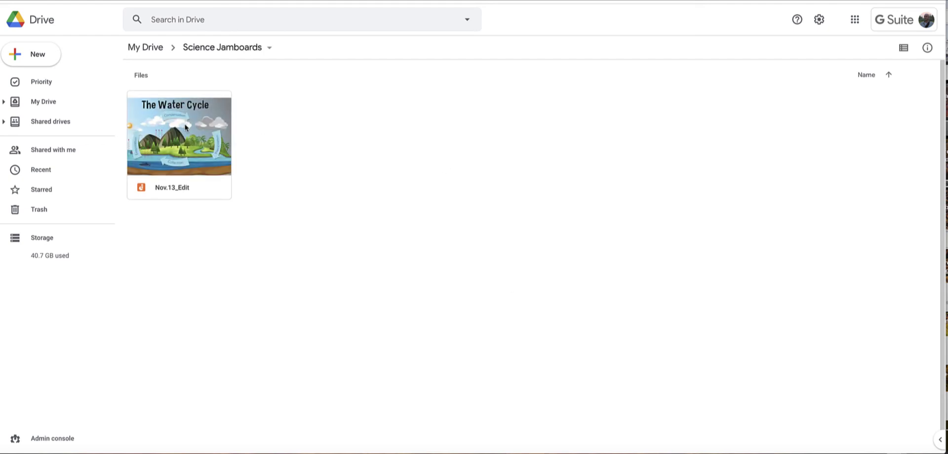
left_click(144, 49)
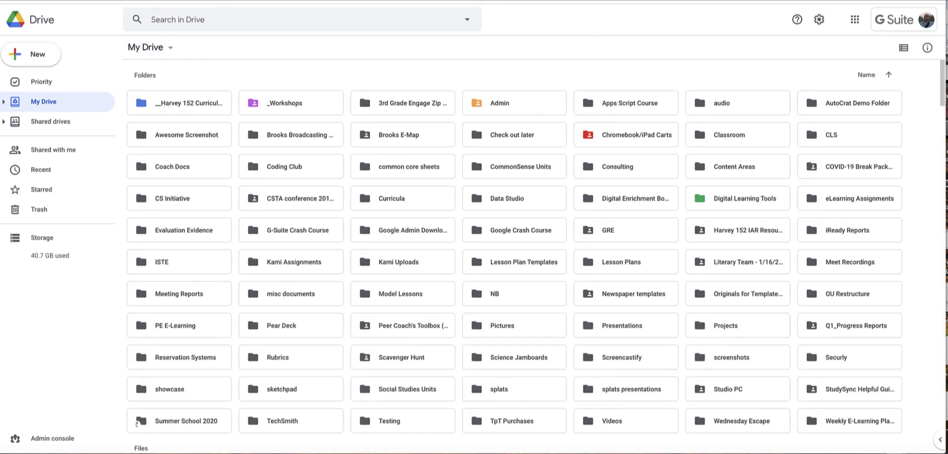
Step: Open a new browser tab and go to Jamboard from the list of Google apps
key("ctrl+t")
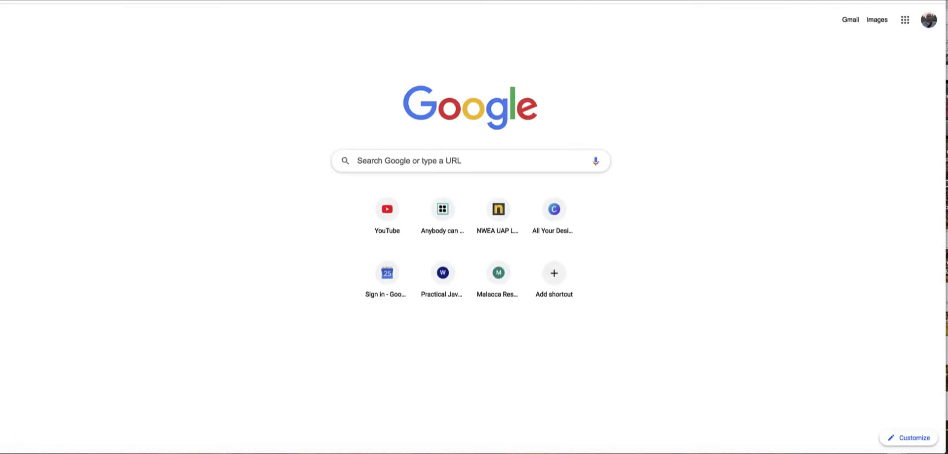
left_click(906, 24)
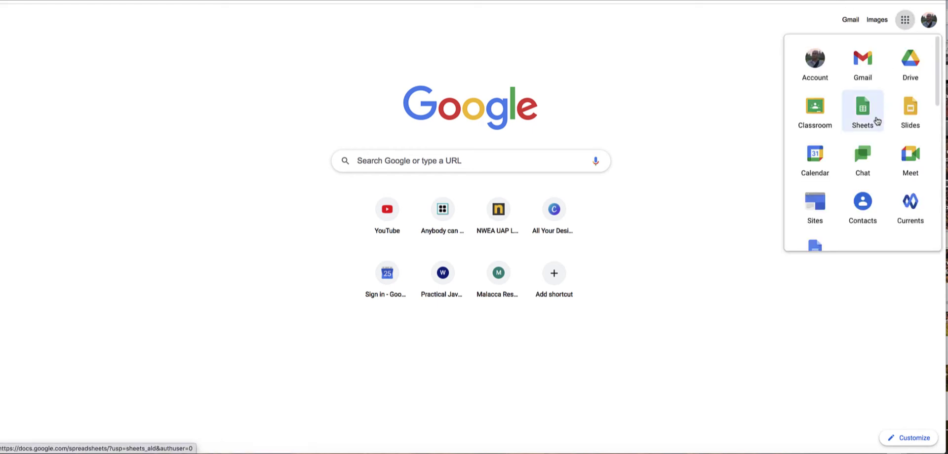
scroll(870, 122, "down", 5)
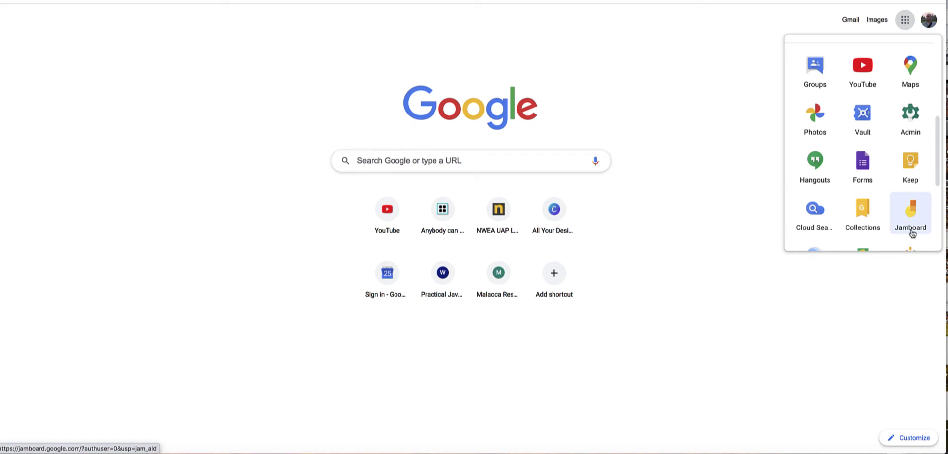
left_click(909, 220)
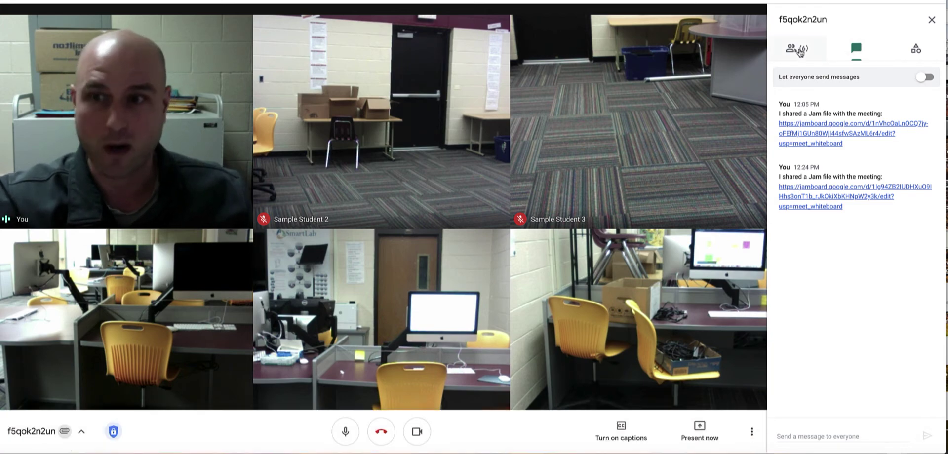
Step: Show the meeting's participant list and start recording the meeting, accepting the consent notice
left_click(799, 50)
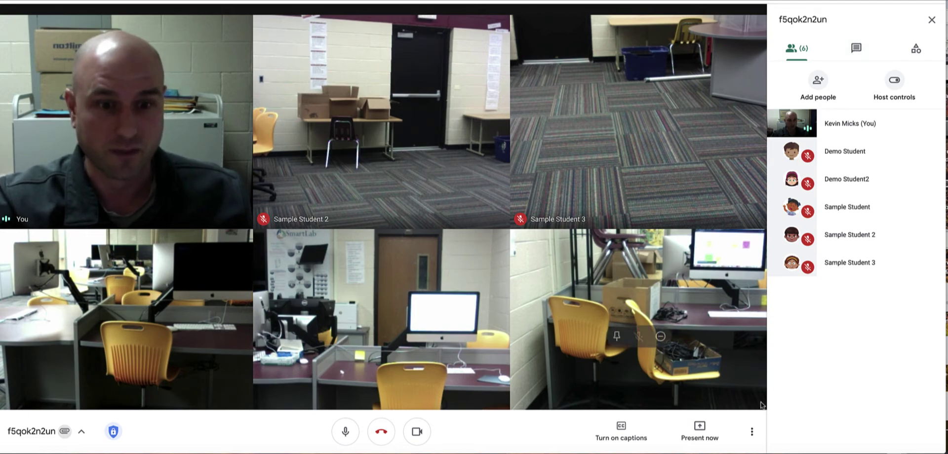
left_click(751, 436)
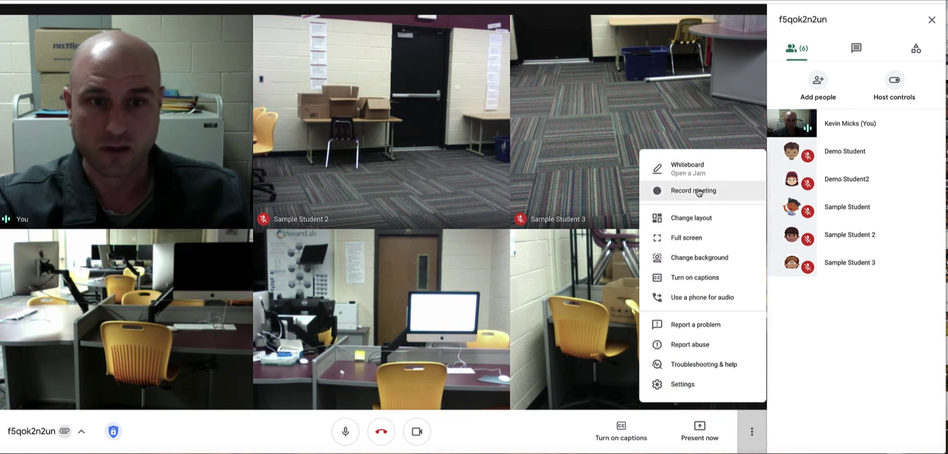
left_click(698, 192)
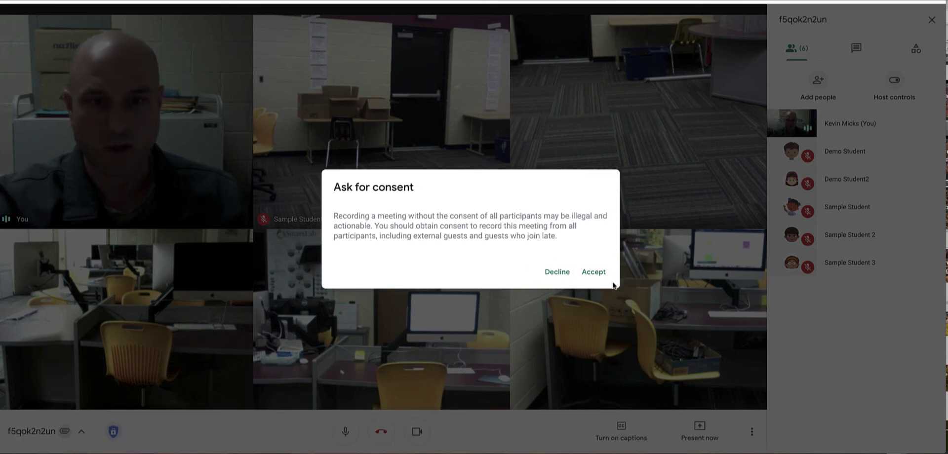
left_click(594, 275)
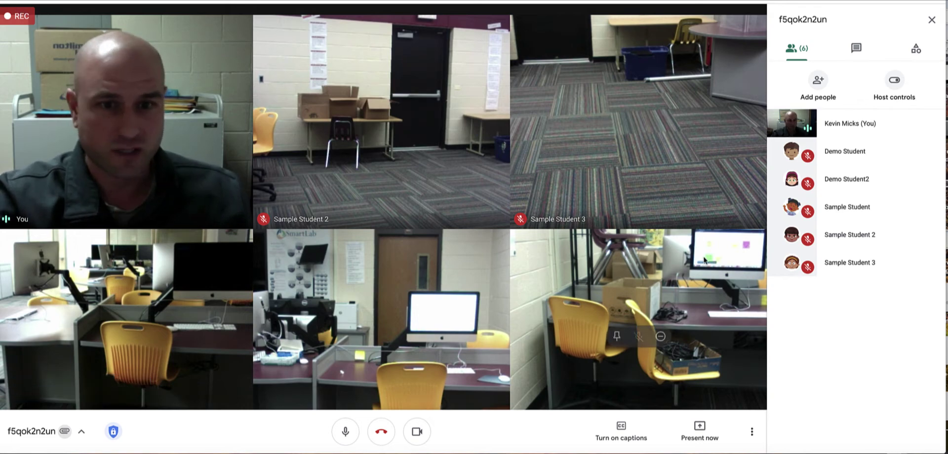
Step: Stop recording the meeting and confirm that it should end
left_click(752, 433)
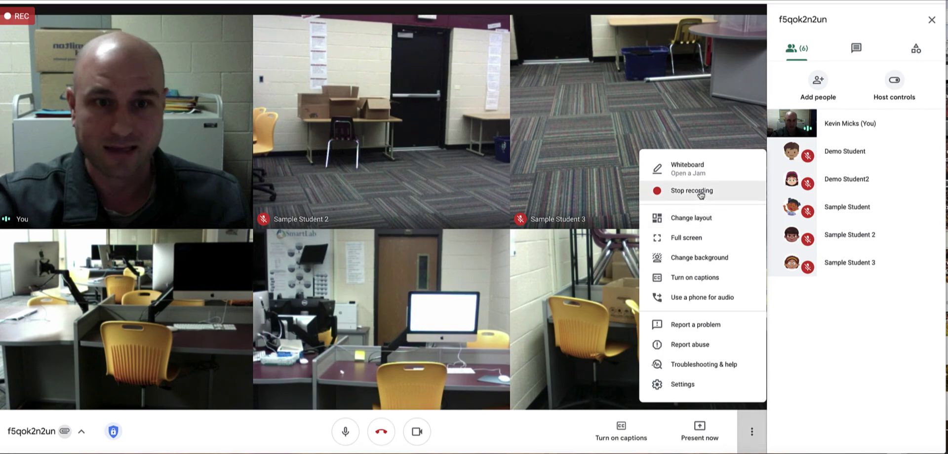
left_click(701, 195)
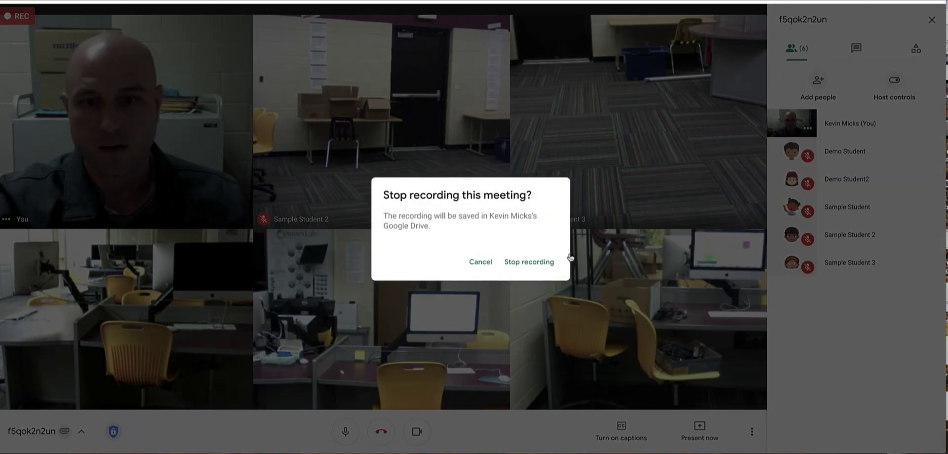
left_click(532, 262)
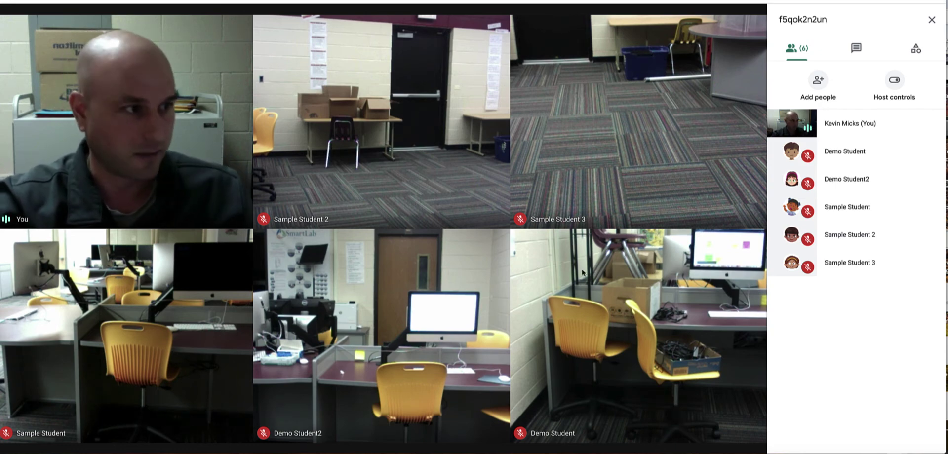
Step: Change the meeting layout to Tiled with a maximum of 30 tiles
mouse_move(750, 437)
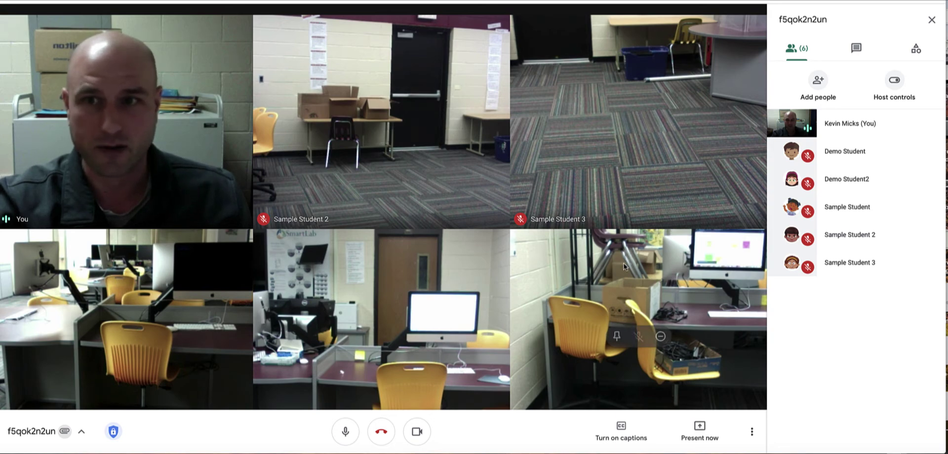
left_click(751, 437)
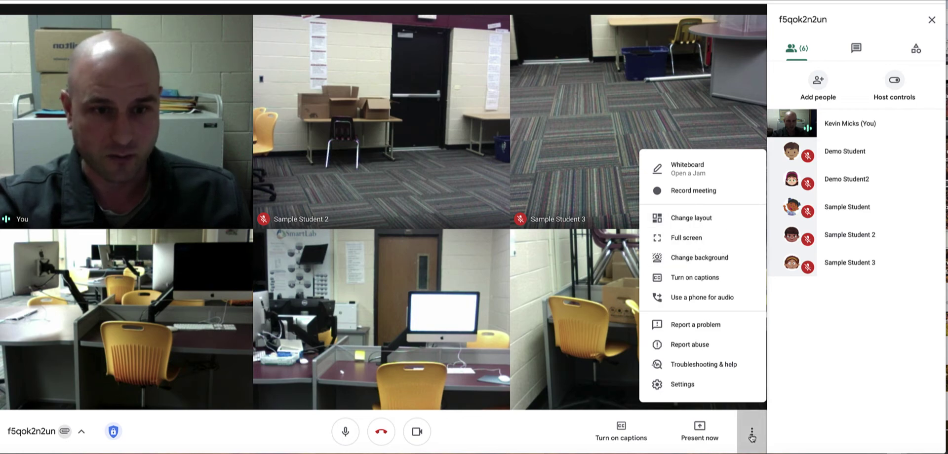
left_click(703, 218)
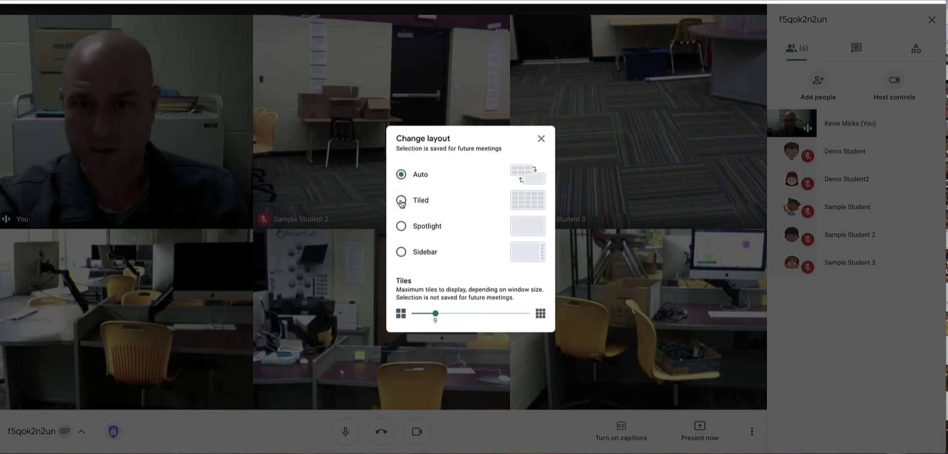
left_click(435, 314)
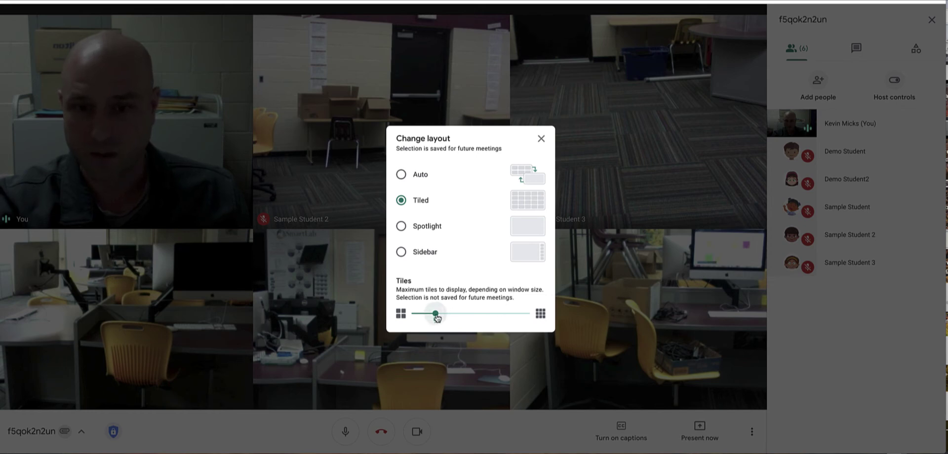
left_click_drag(444, 319, 474, 317)
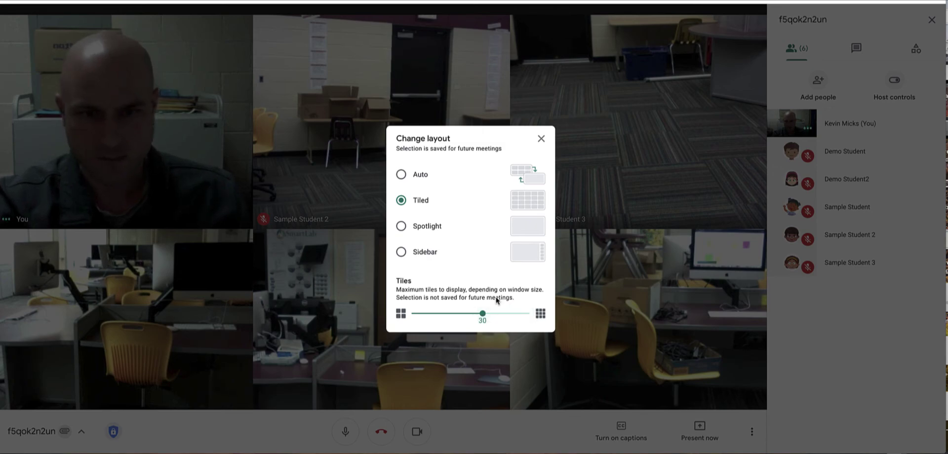
left_click(759, 423)
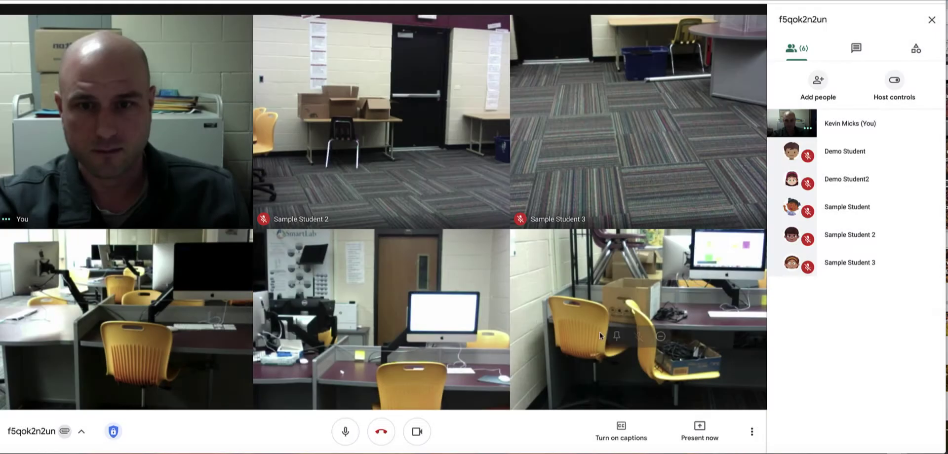
Step: Try the Sidebar, Spotlight and Tiled meeting layouts, and set the layout to Auto
left_click(750, 444)
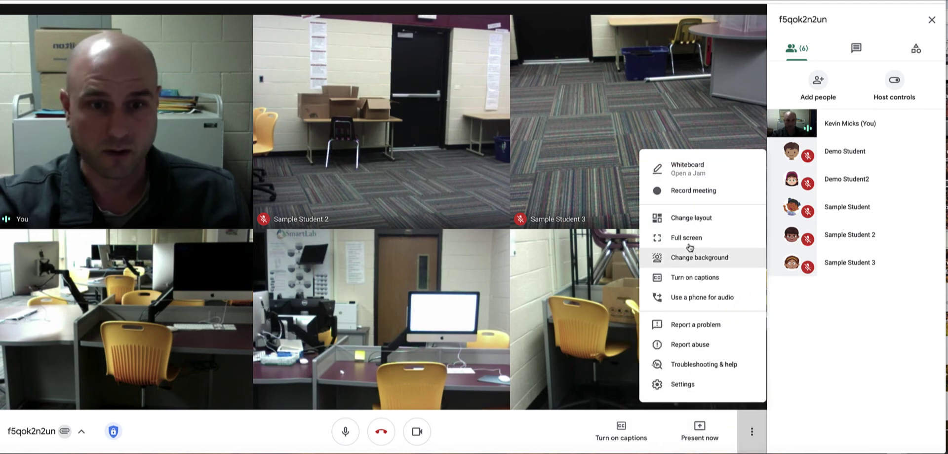
left_click(715, 214)
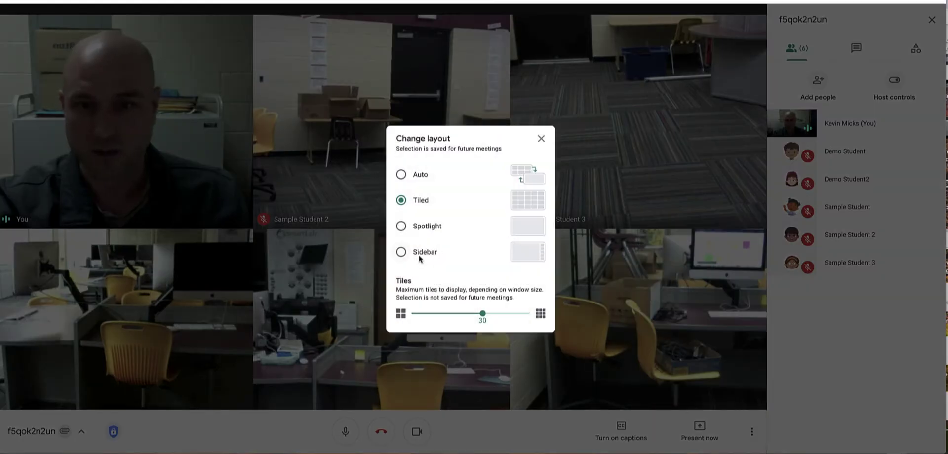
left_click(402, 252)
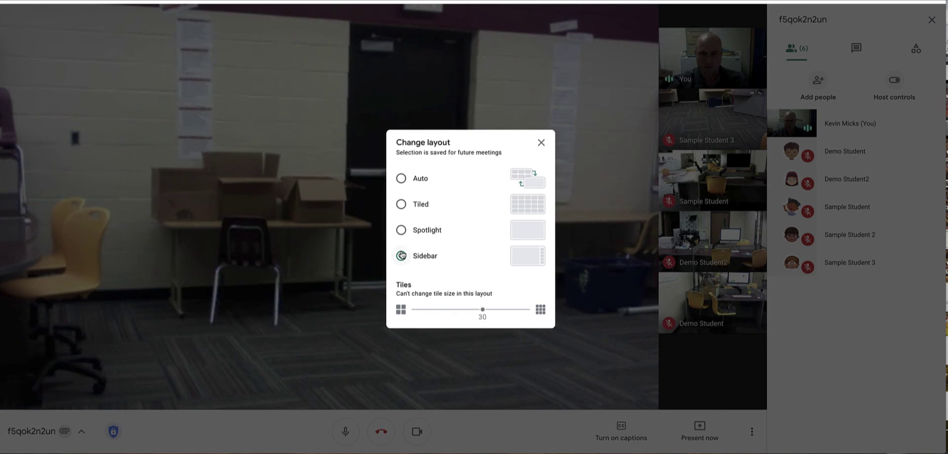
left_click(400, 232)
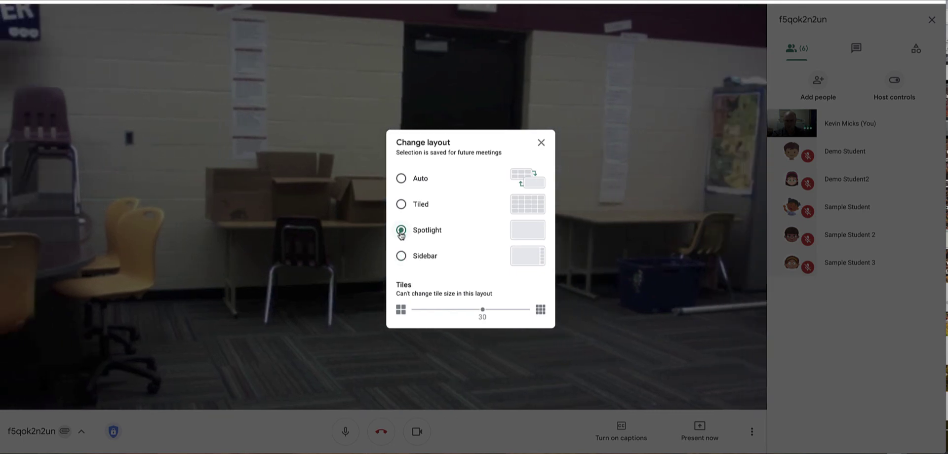
left_click(401, 203)
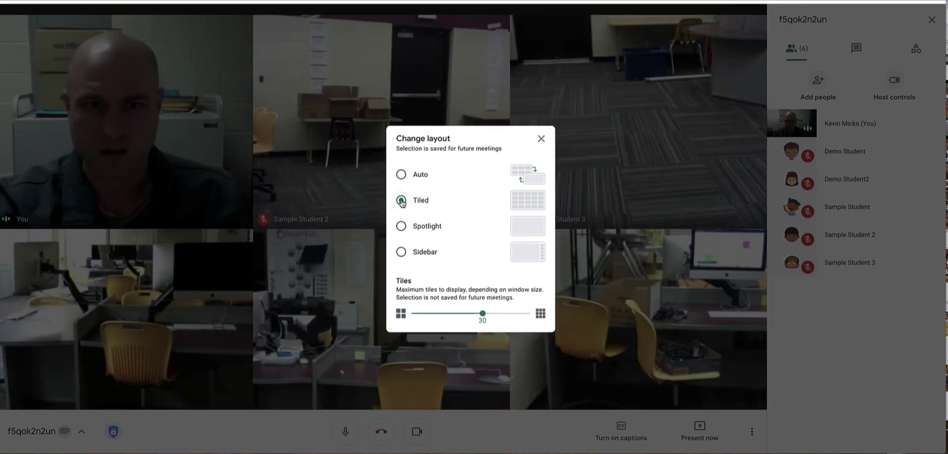
left_click(401, 176)
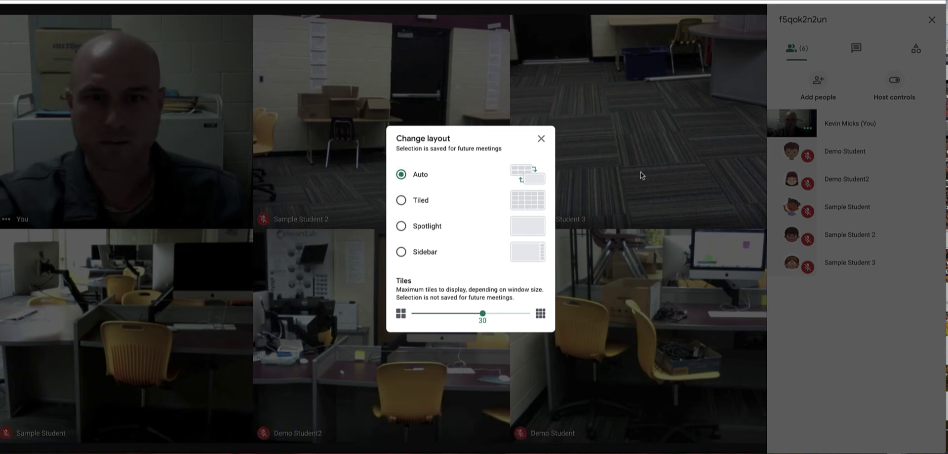
left_click(605, 322)
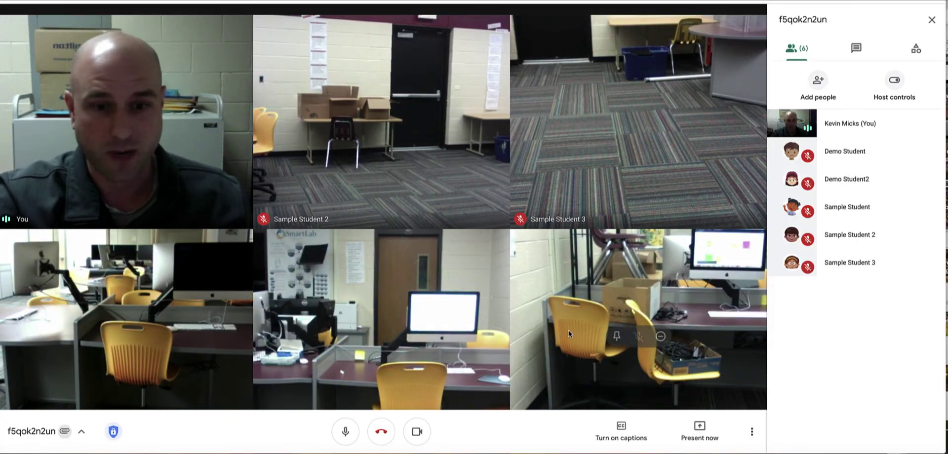
Step: Examine the network stability, connection delay and CPU usage information in the meeting's troubleshooting and help window, and close it
left_click(625, 435)
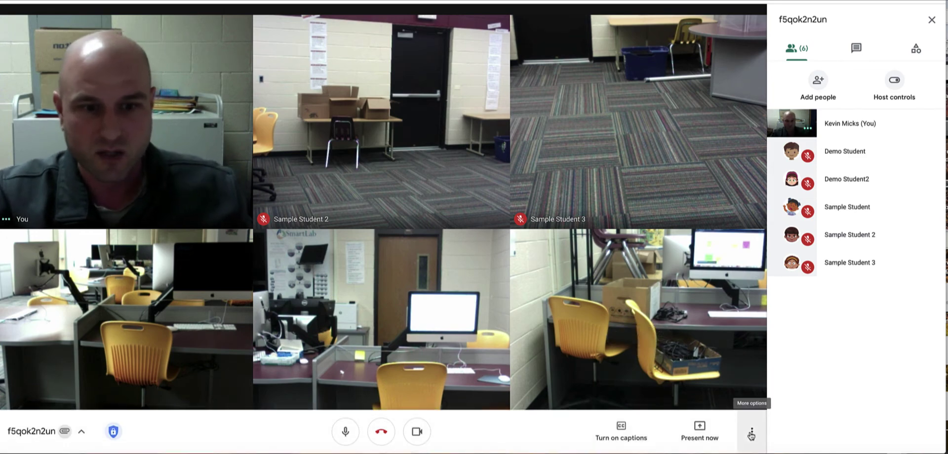
left_click(752, 432)
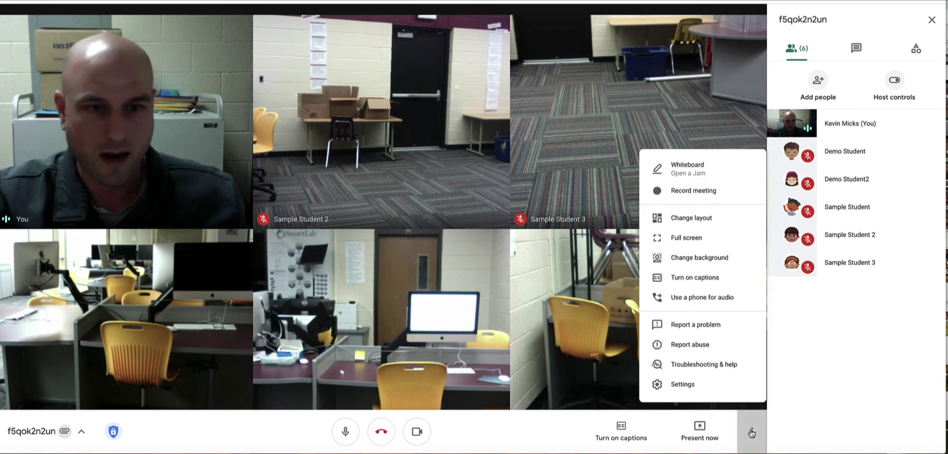
left_click(693, 366)
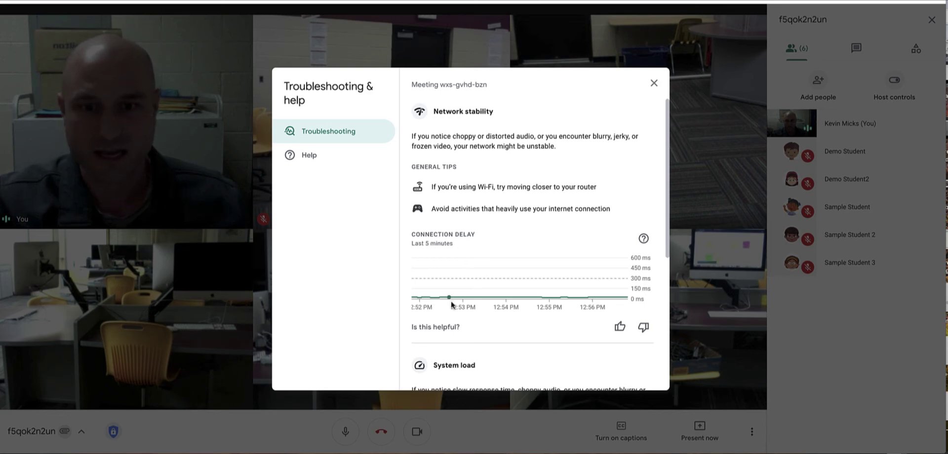
mouse_move(546, 300)
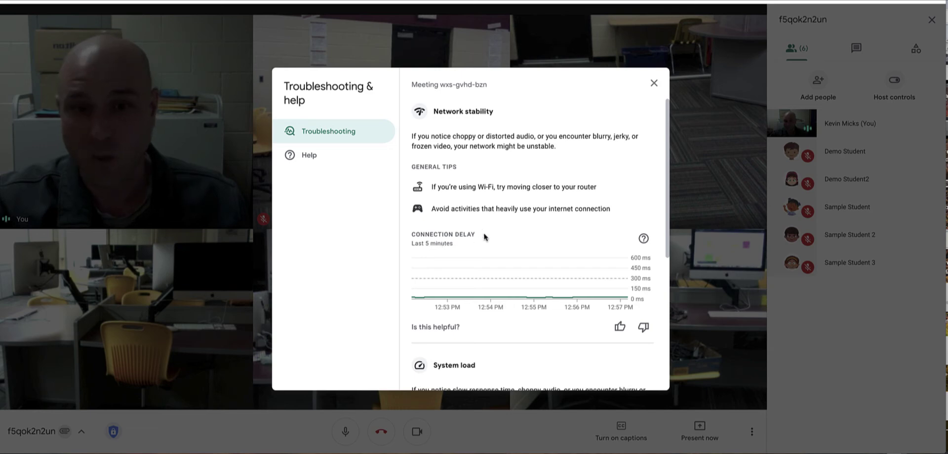
scroll(485, 237, "down", 4)
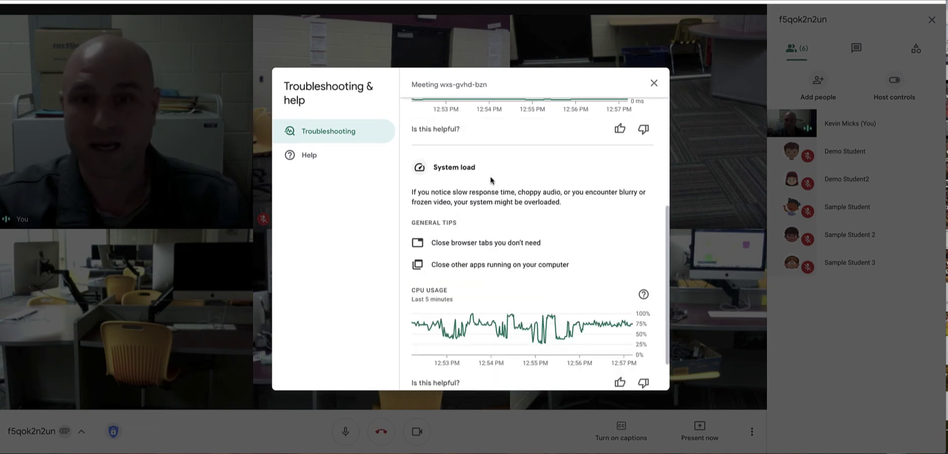
scroll(487, 188, "up", 3)
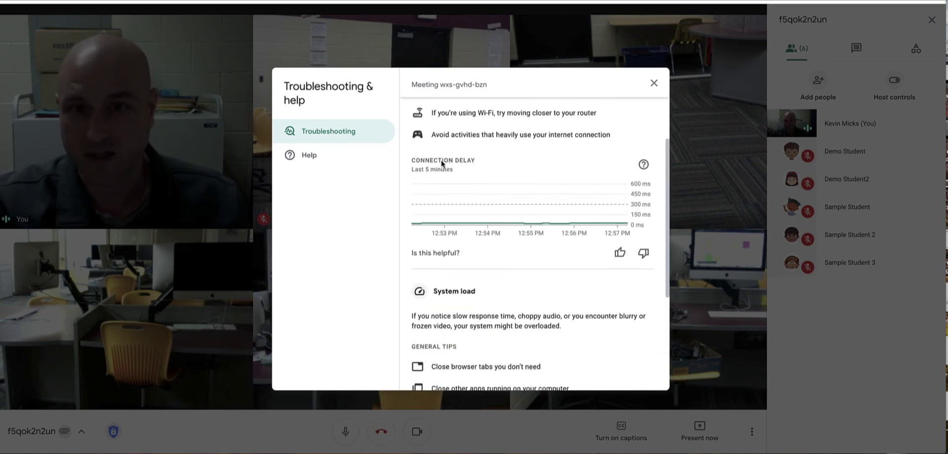
scroll(499, 202, "down", 3)
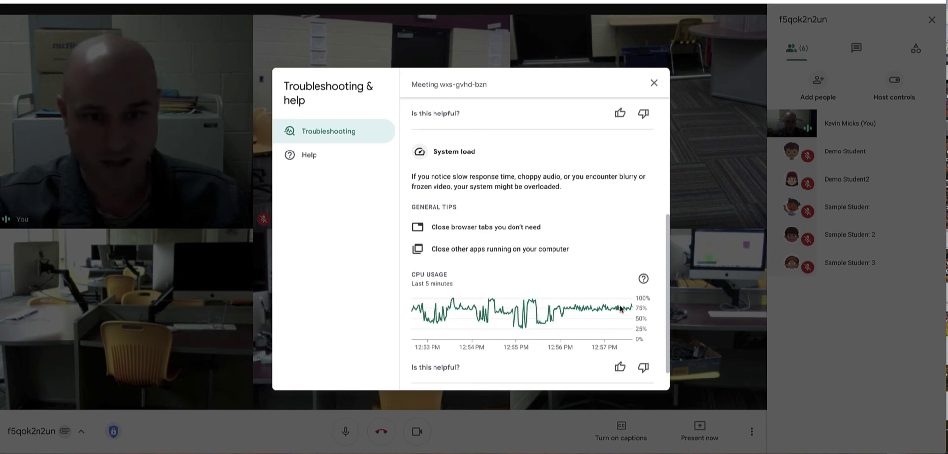
mouse_move(626, 324)
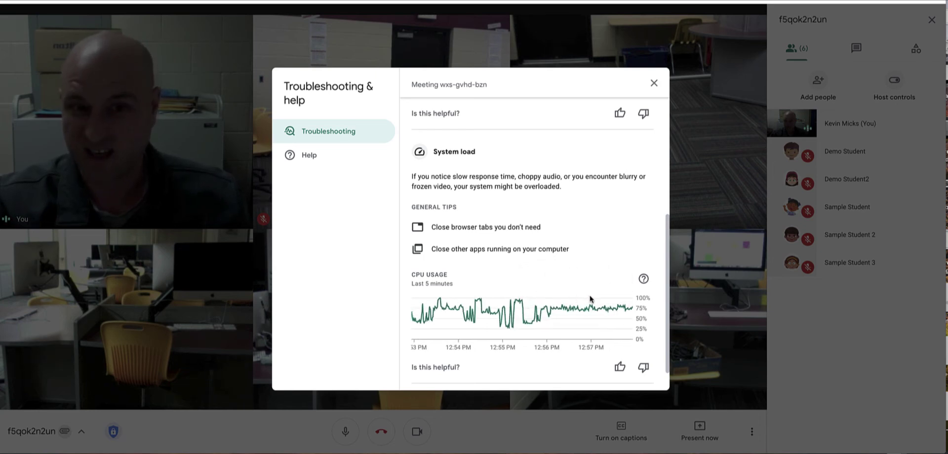
mouse_move(591, 300)
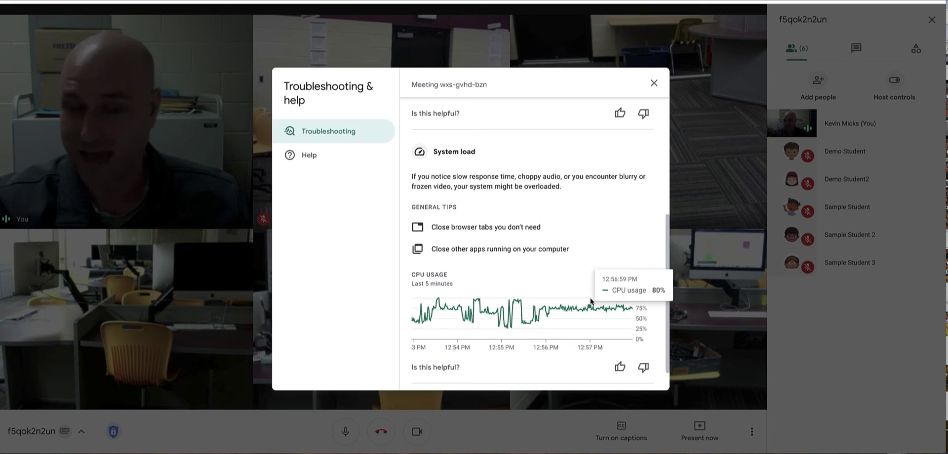
mouse_move(620, 307)
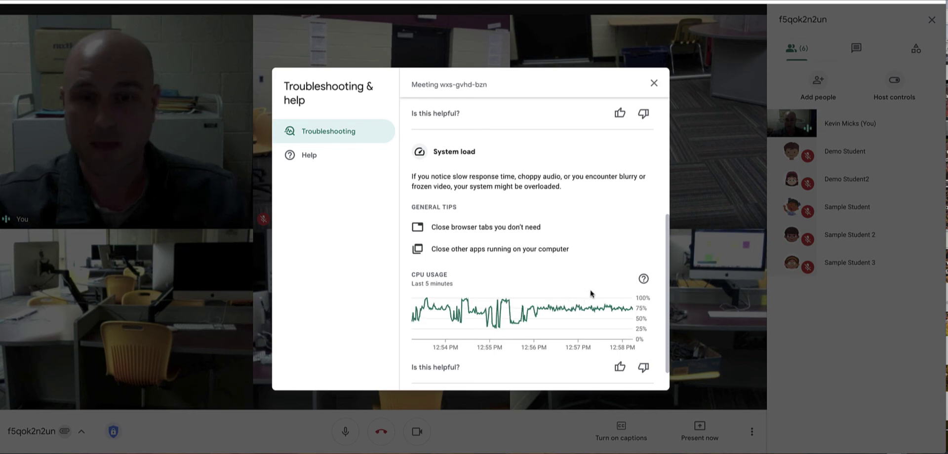
scroll(591, 293, "up", 2)
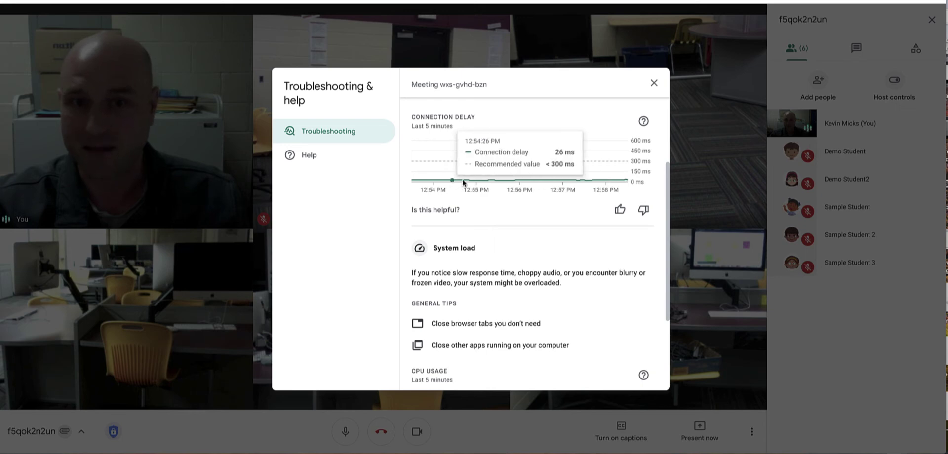
scroll(555, 269, "down", 3)
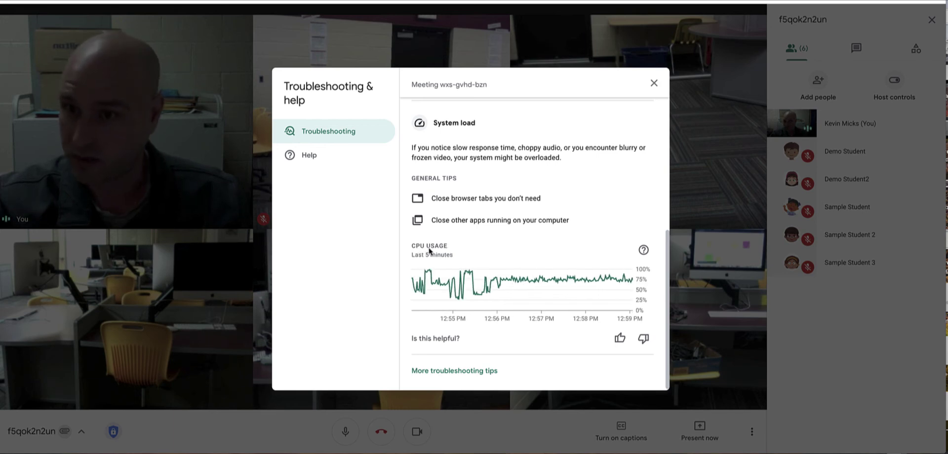
scroll(484, 245, "up", 5)
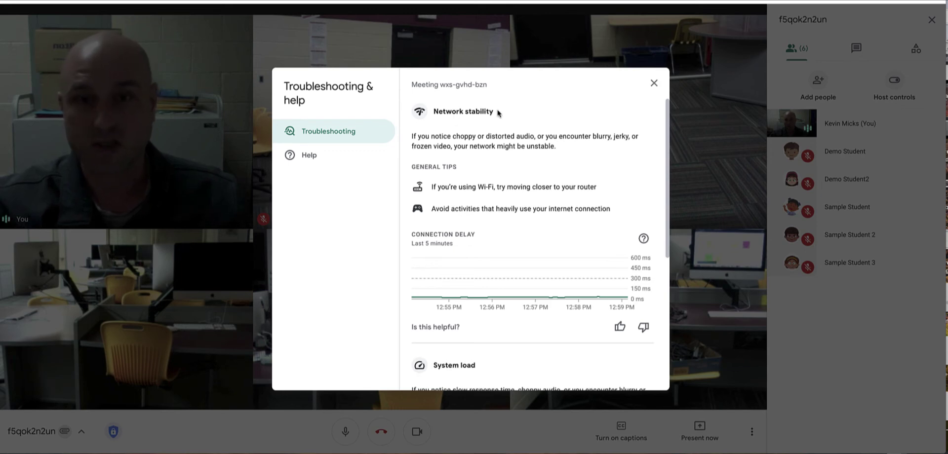
left_click(651, 86)
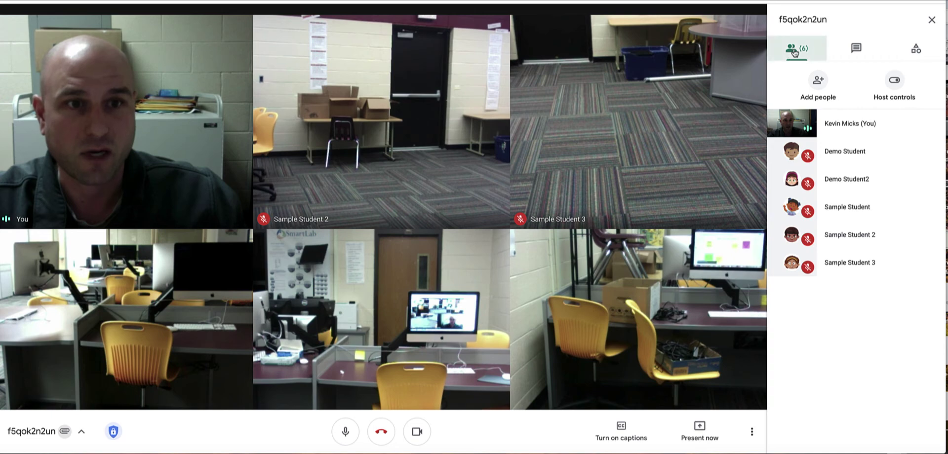
Step: Look over the meeting's chat messages and activities, and open the Breakout rooms setup
left_click(856, 47)
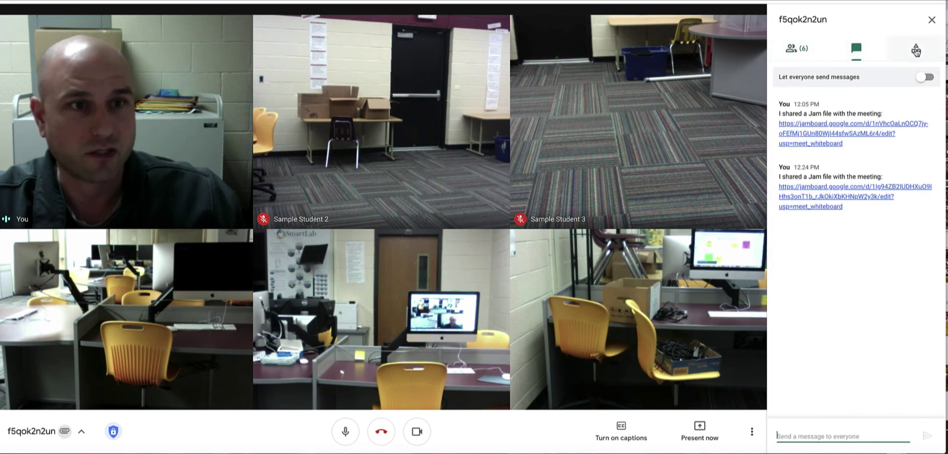
left_click(915, 49)
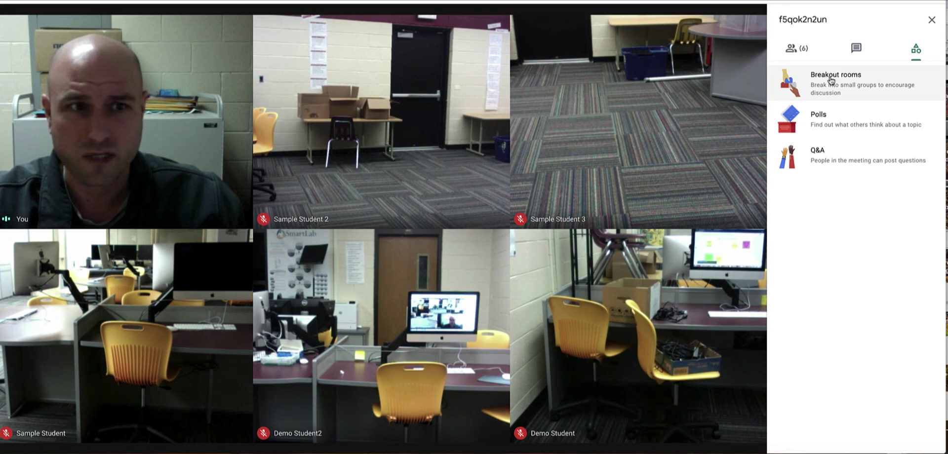
left_click(831, 79)
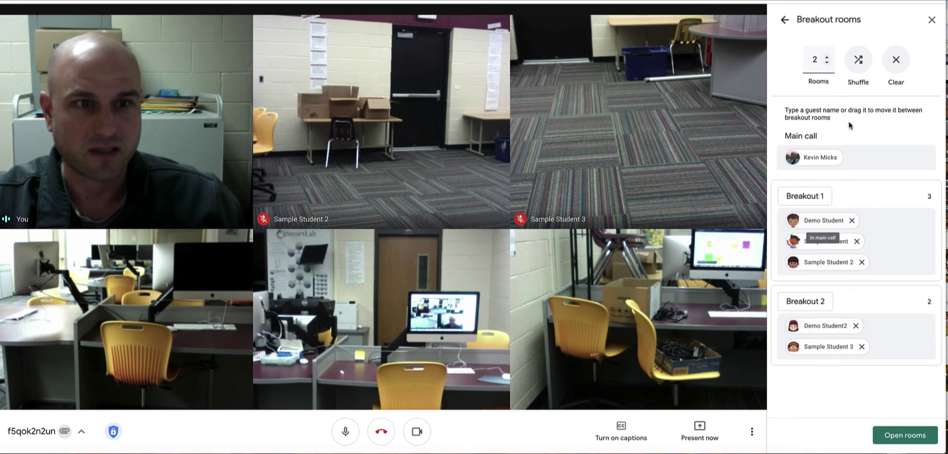
Step: Try three and four breakout rooms, and set the number of rooms back to 2
left_click(826, 58)
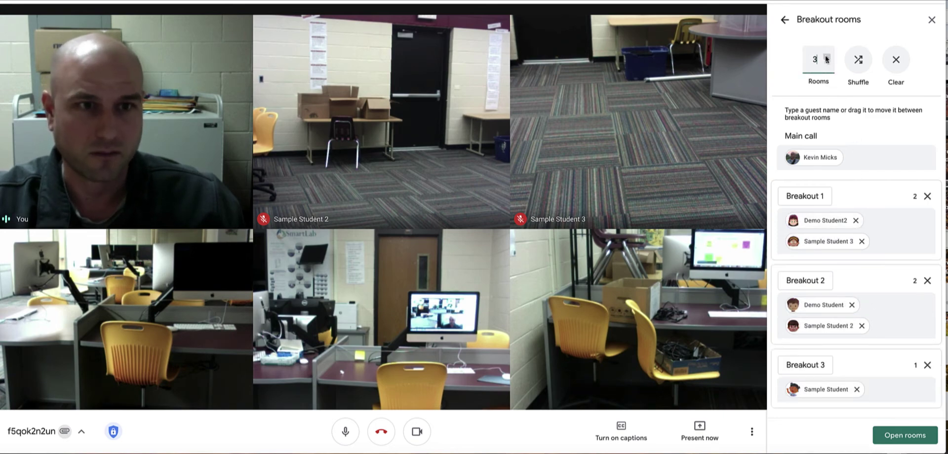
left_click(826, 58)
left_click(826, 63)
left_click(826, 63)
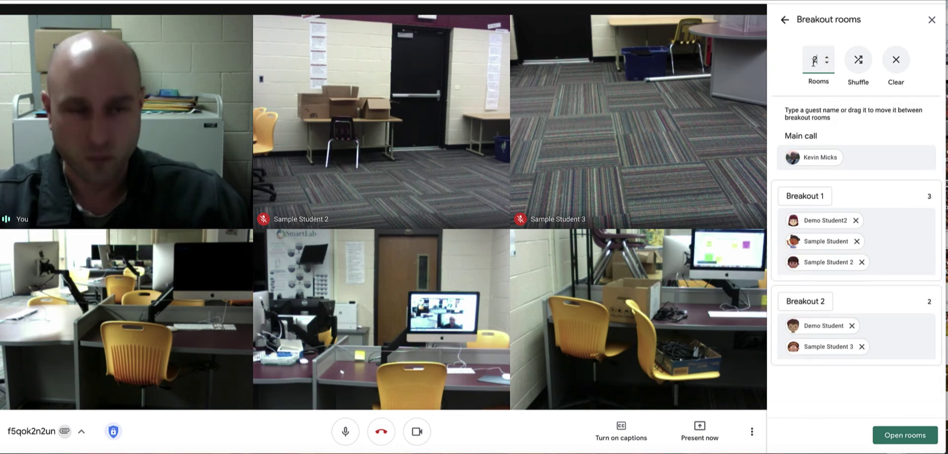
left_click(826, 58)
left_click(825, 58)
left_click(826, 63)
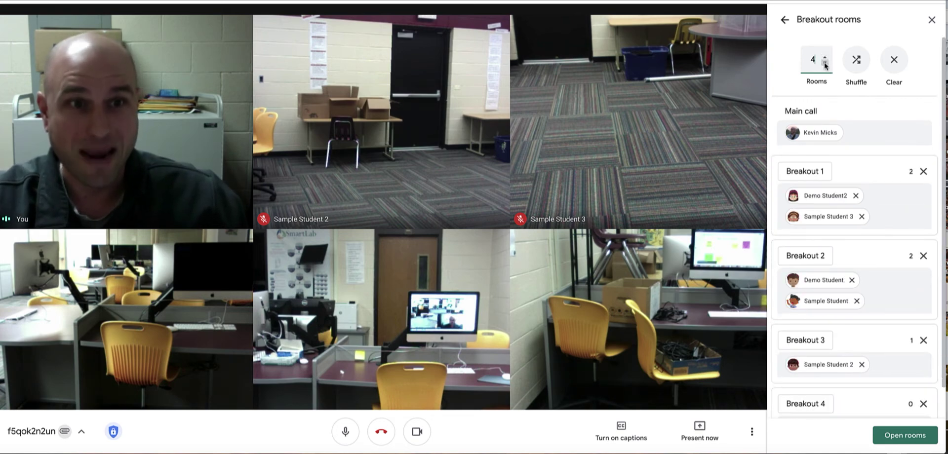
left_click(826, 63)
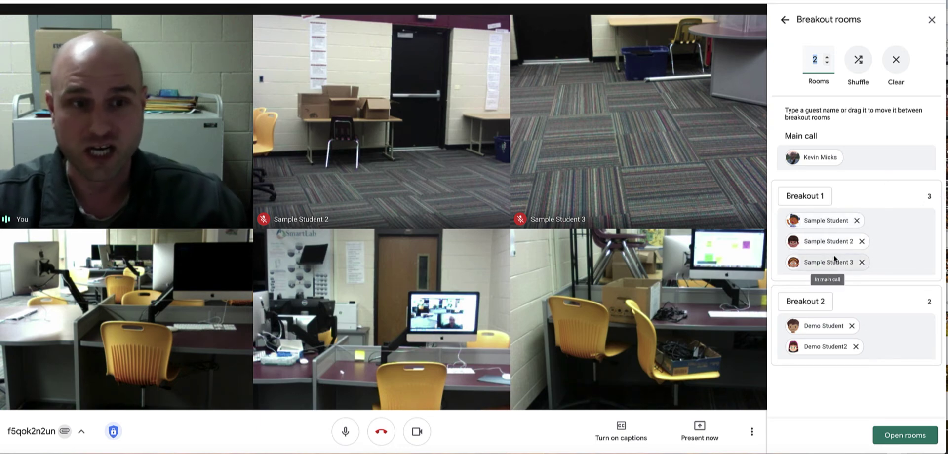
Step: Move Sample Student 2 into Breakout 2 and return it to Breakout 1
left_click_drag(823, 243, 850, 350)
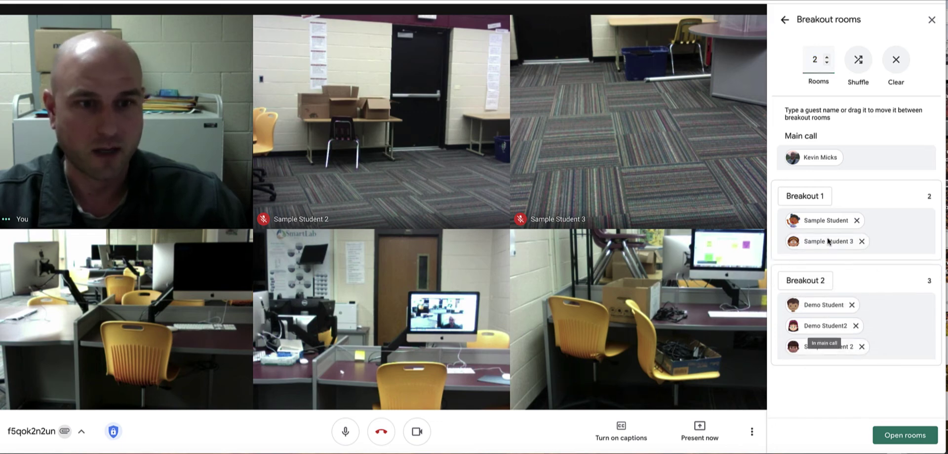
left_click_drag(823, 311, 805, 200)
left_click(805, 198)
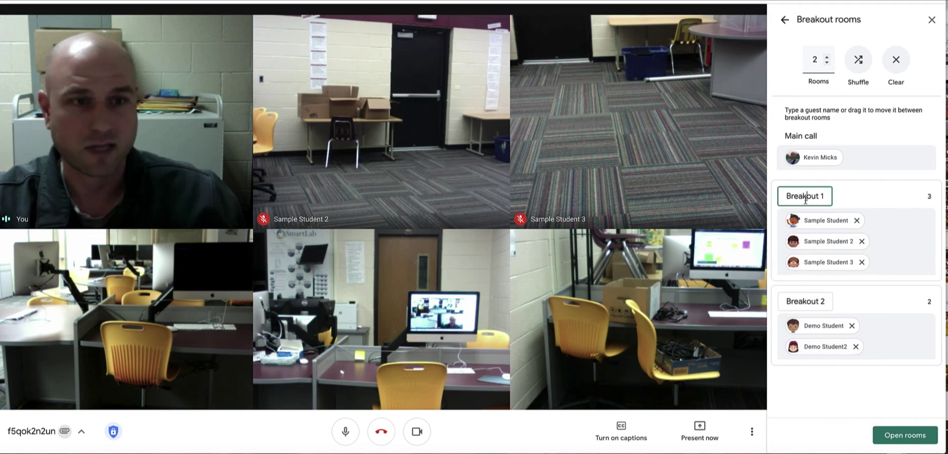
left_click(876, 200)
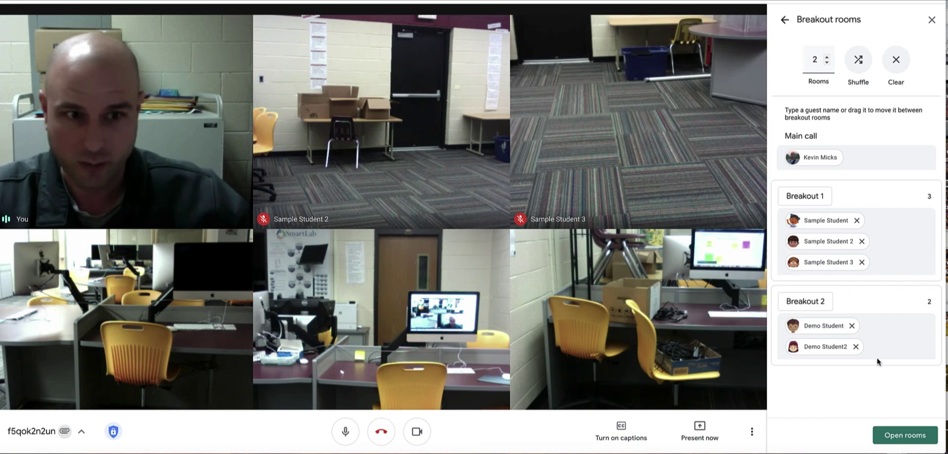
Step: Move Sample Student 3 to Breakout 2, and send Sample Student 2 to the main call and back to Breakout 1
left_click_drag(834, 265, 840, 345)
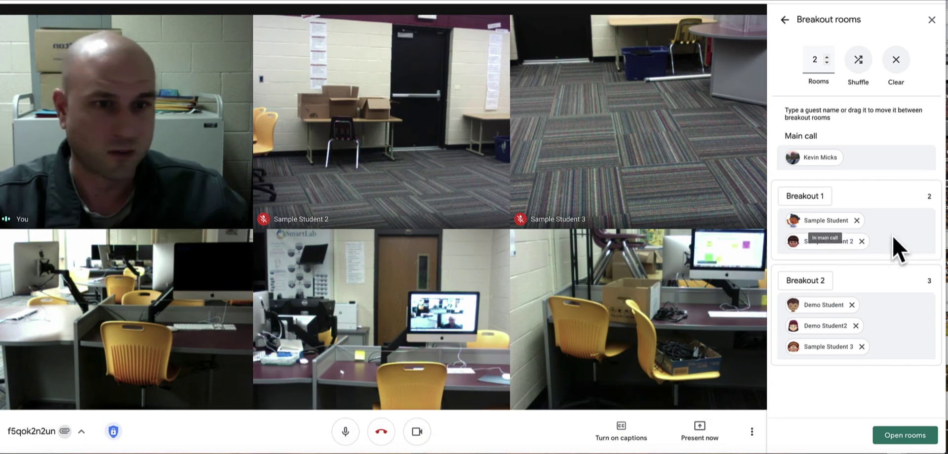
left_click(862, 242)
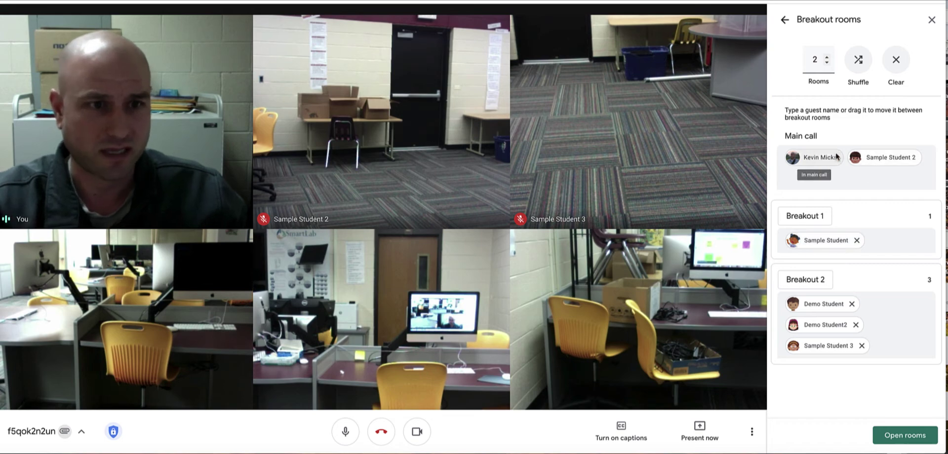
left_click_drag(880, 158, 891, 246)
Step: Rename the Breakout 1 room as Nike
left_click(829, 200)
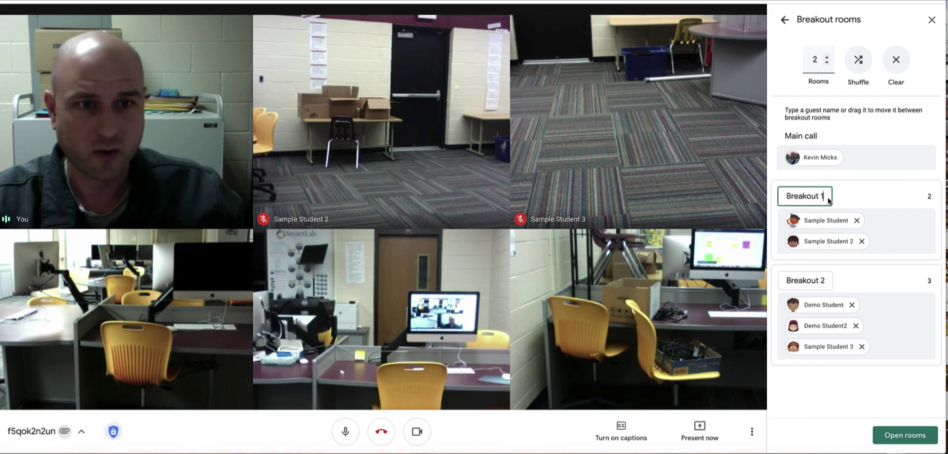
double_click(793, 196)
left_click(793, 196)
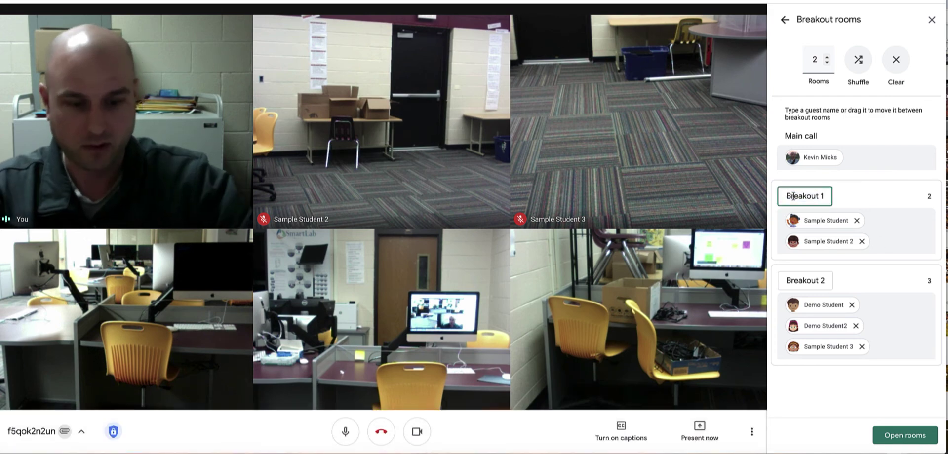
key("BackSpace")
key("BackSpace")
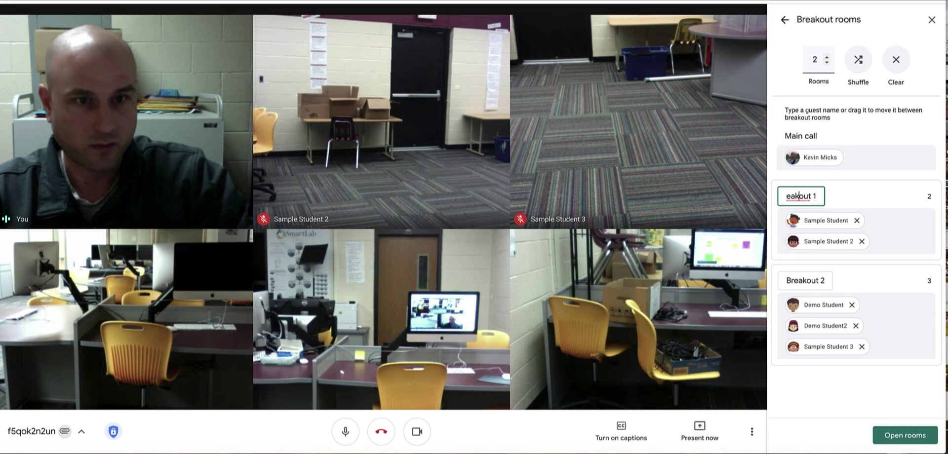
key("Delete")
key("Delete")
key("Delete")
key("Delete")
key("Delete")
key("BackSpace")
key("BackSpace")
key("BackSpace")
type("Nike")
Step: Rename the Breakout 2 room as Reebok
left_click(826, 283)
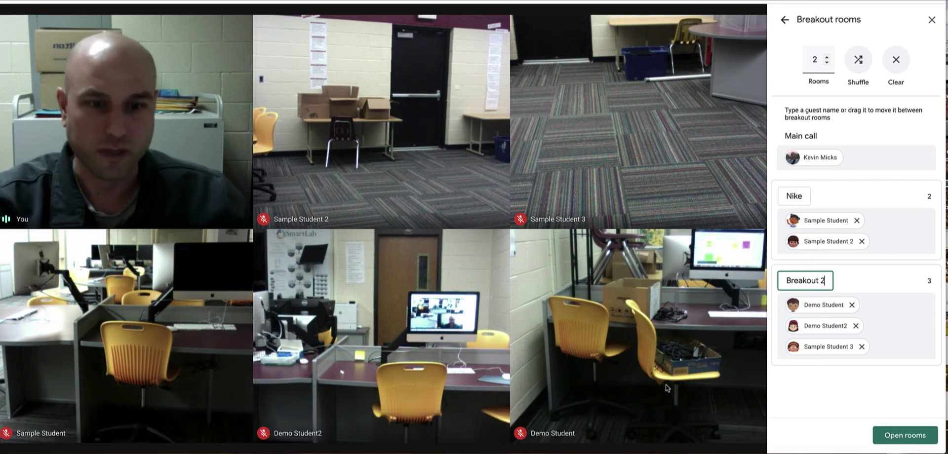
key("BackSpace")
key("BackSpace")
key("BackSpace")
key("BackSpace")
key("BackSpace")
key("BackSpace")
key("BackSpace")
key("BackSpace")
key("BackSpace")
key("BackSpace")
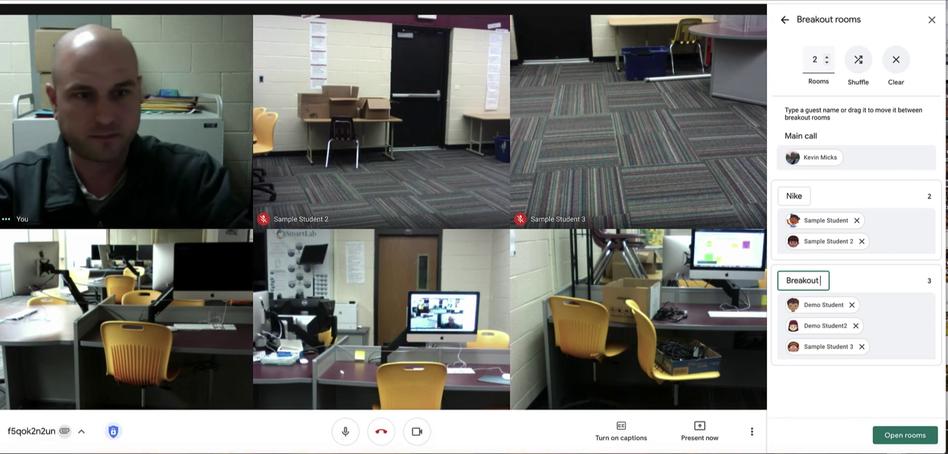
type("Reebok")
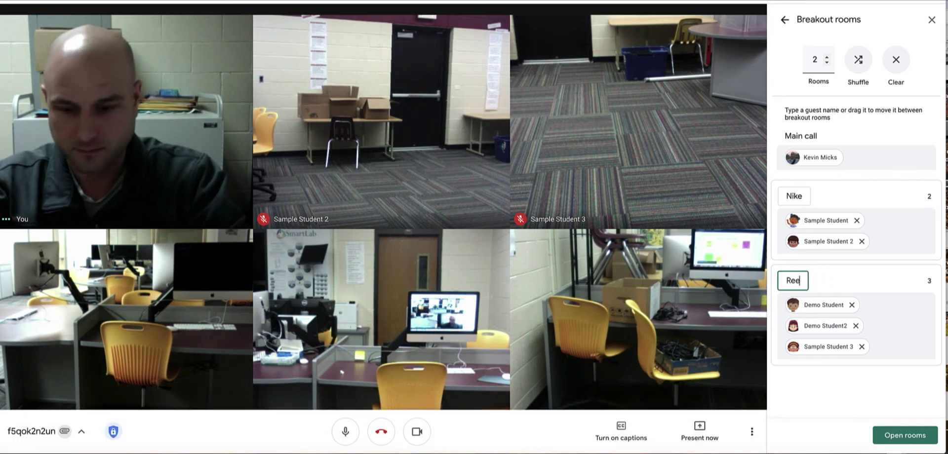
left_click(851, 285)
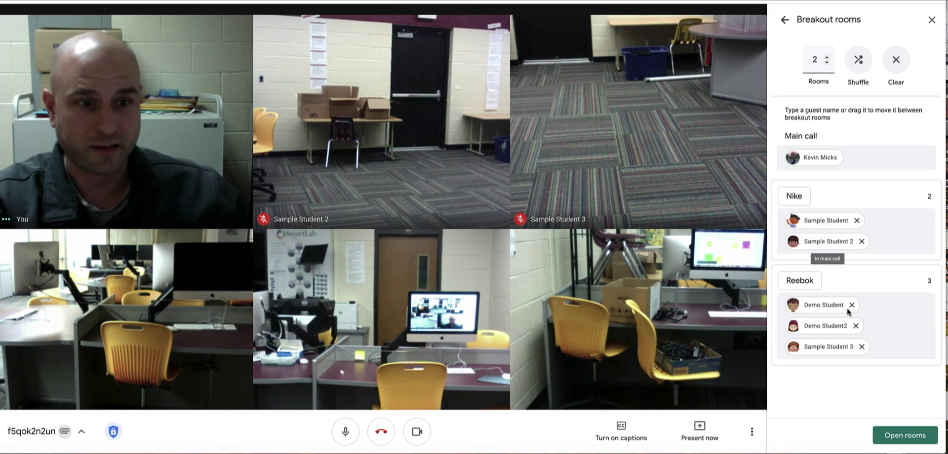
Step: Open the breakout rooms for the students and join the Nike room
left_click(902, 436)
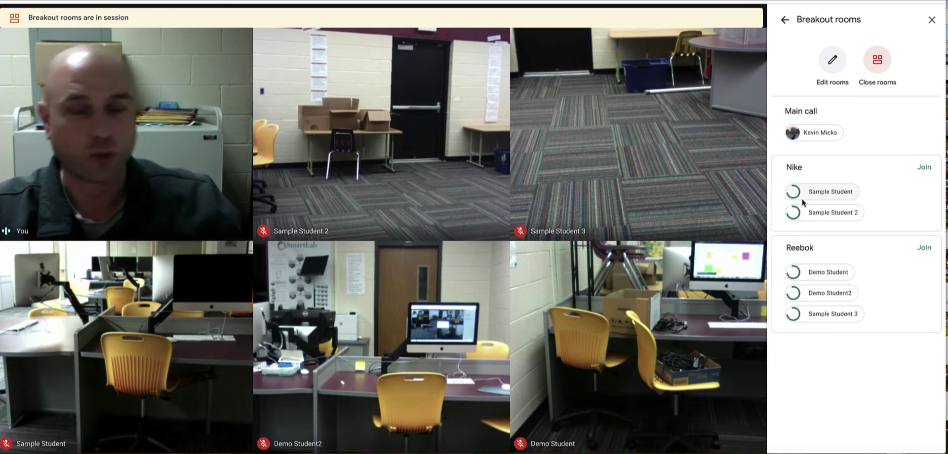
mouse_move(412, 397)
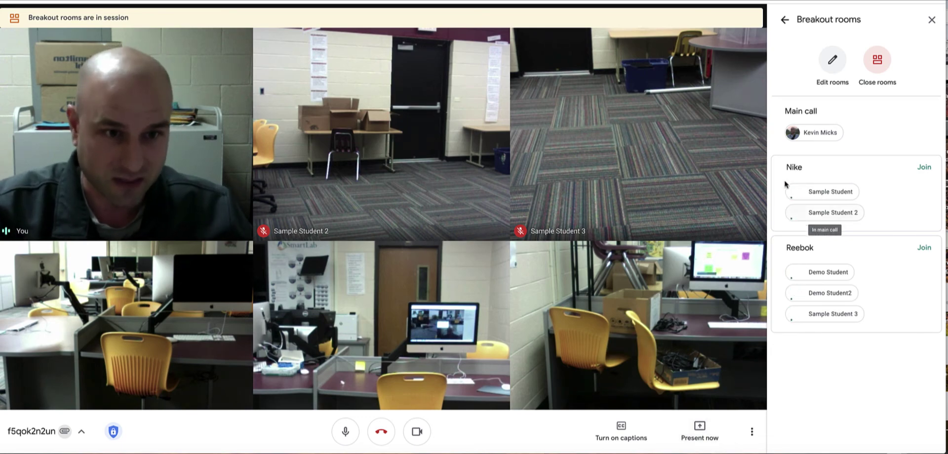
mouse_move(803, 195)
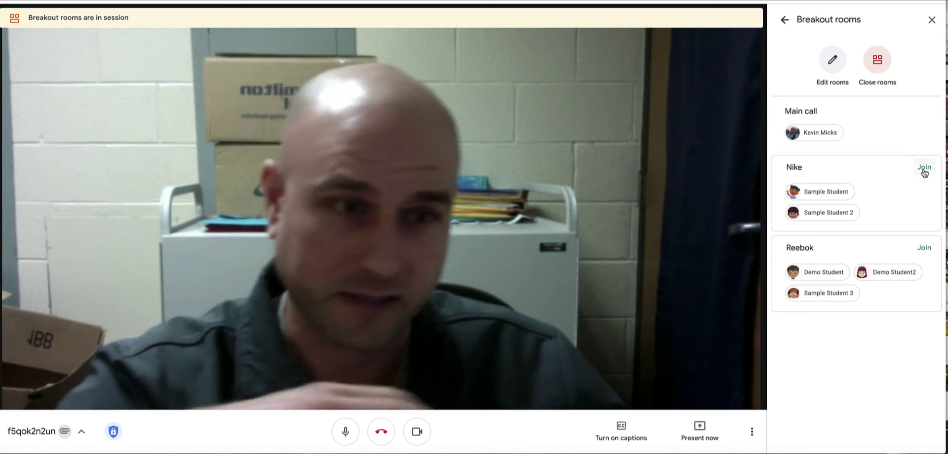
left_click(924, 168)
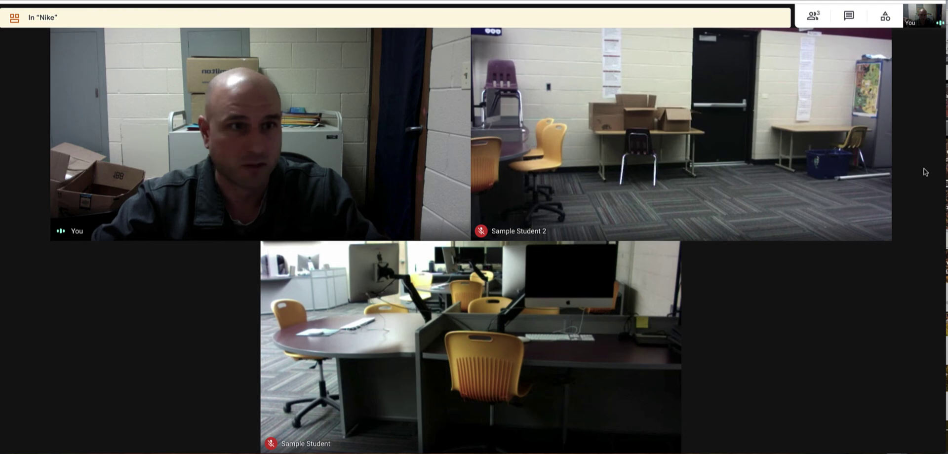
Step: Bring up the breakout rooms overview inside Nike and switch to the Reebok room
left_click(885, 17)
left_click(840, 76)
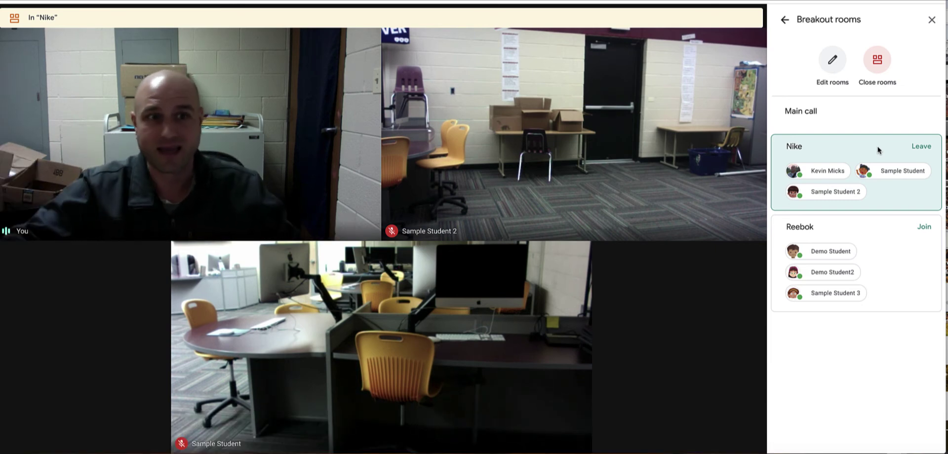
left_click(922, 228)
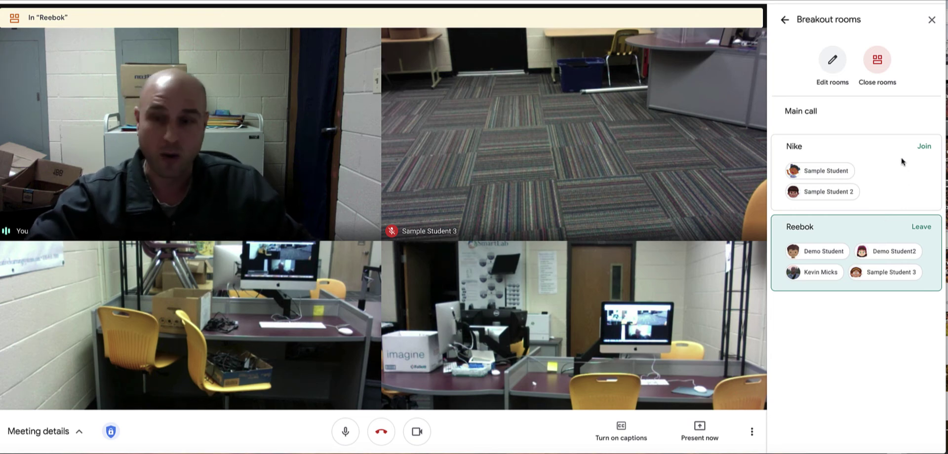
Step: Rejoin the Nike room, leave it for the main call, and dismiss the invitation to add others
left_click(922, 146)
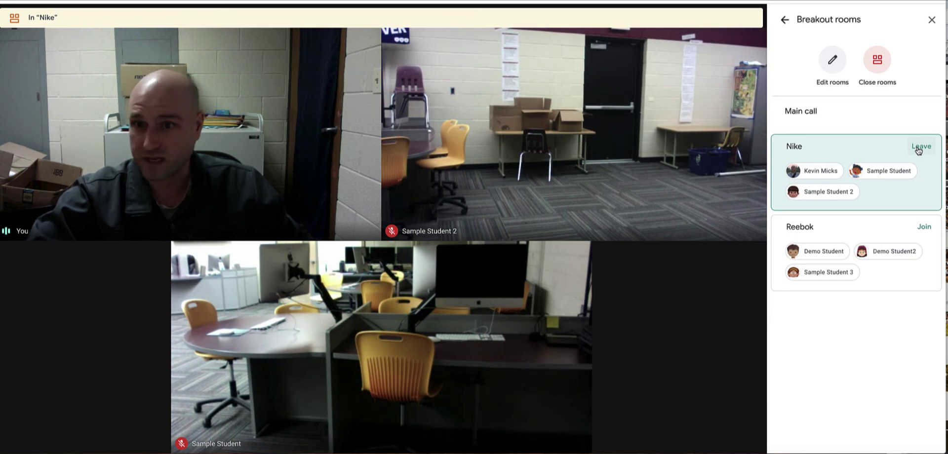
left_click(918, 148)
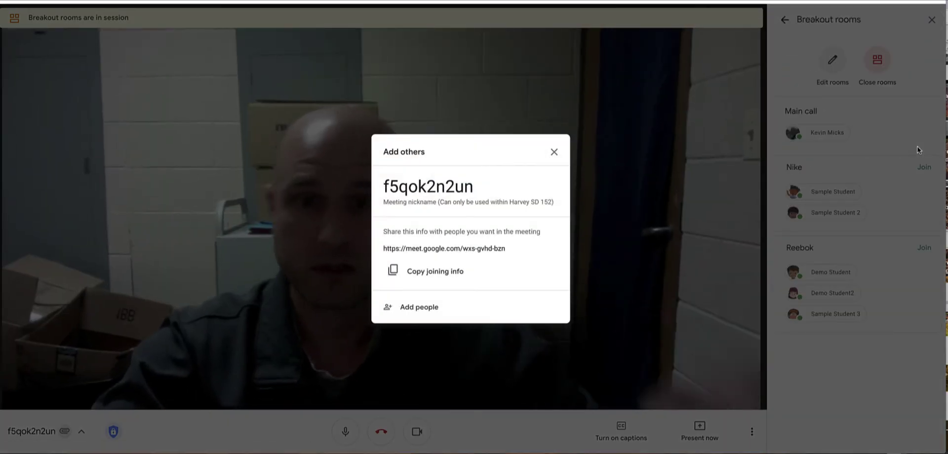
left_click(554, 151)
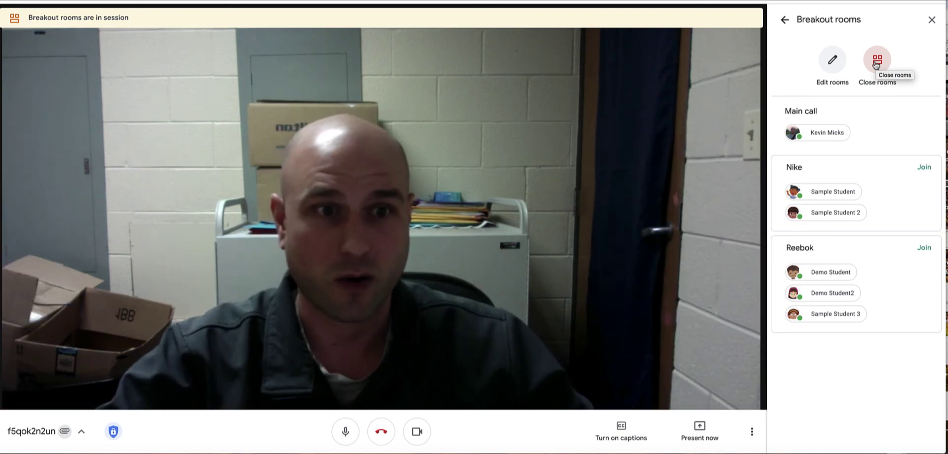
Step: Close all breakout rooms and deny entry to the person asking to join the meeting
left_click(875, 63)
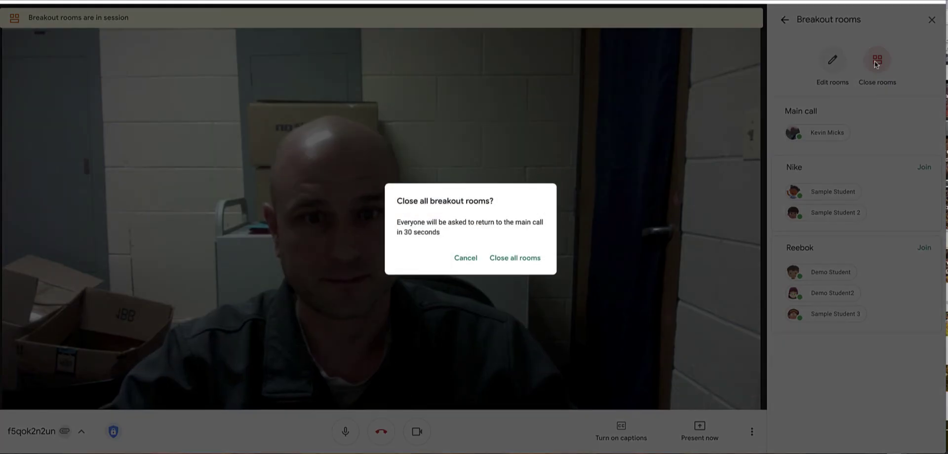
left_click(521, 259)
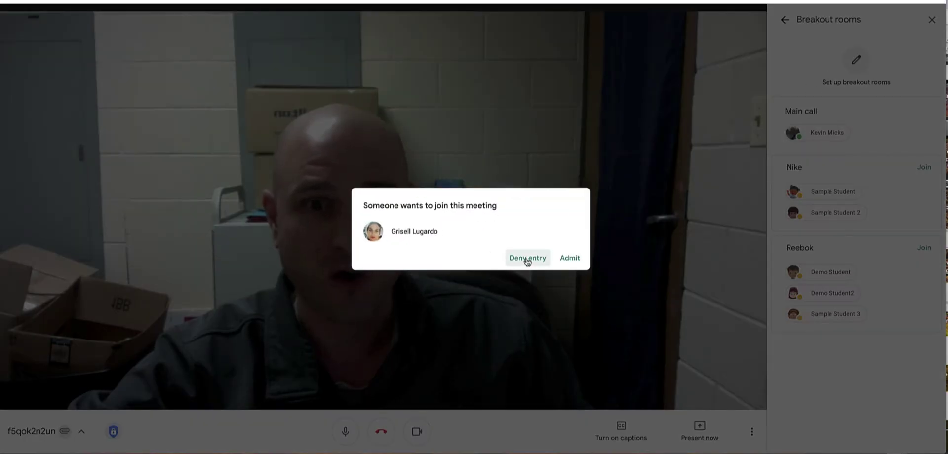
left_click(527, 258)
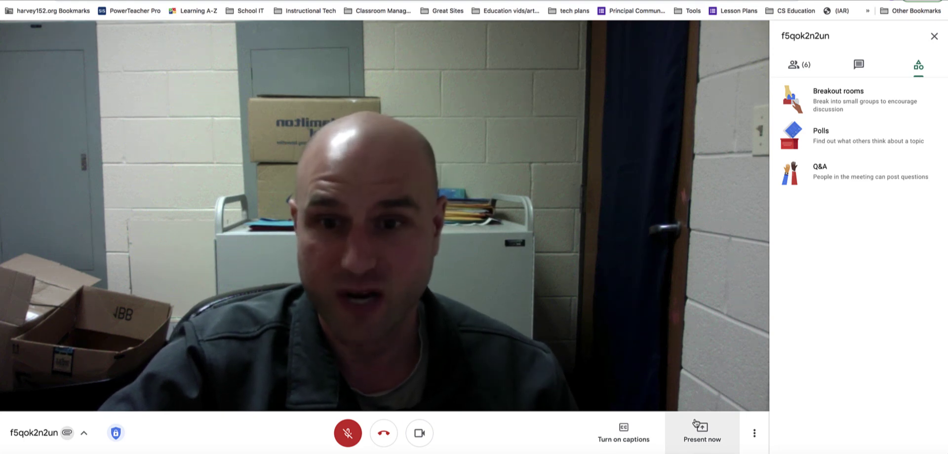
Step: Look at the Polls activity's start page and return to the list of activities
left_click(751, 426)
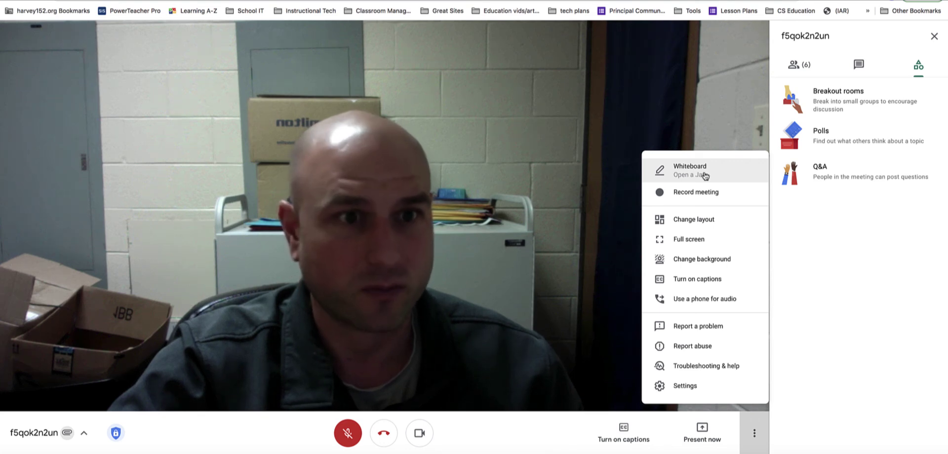
left_click(893, 139)
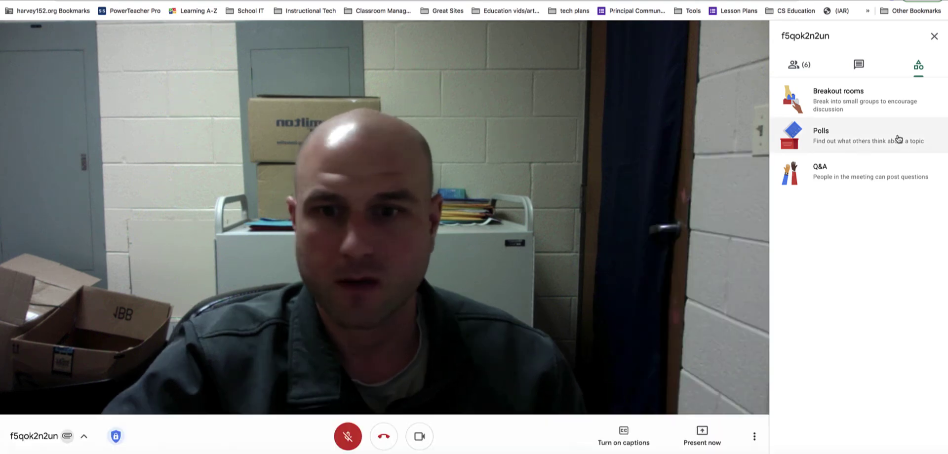
left_click(827, 139)
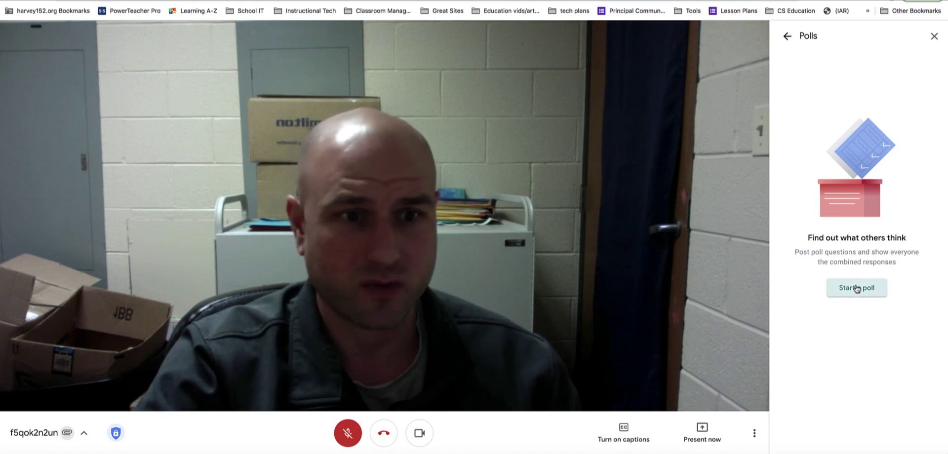
left_click(787, 36)
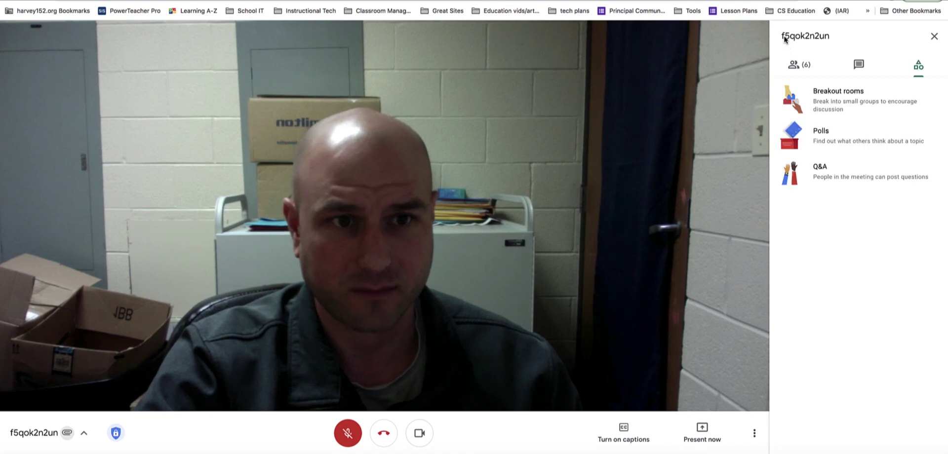
Step: Start a poll asking "What is your favorite color?" with the options red, blue and yellow
left_click(831, 136)
left_click(852, 296)
left_click(821, 71)
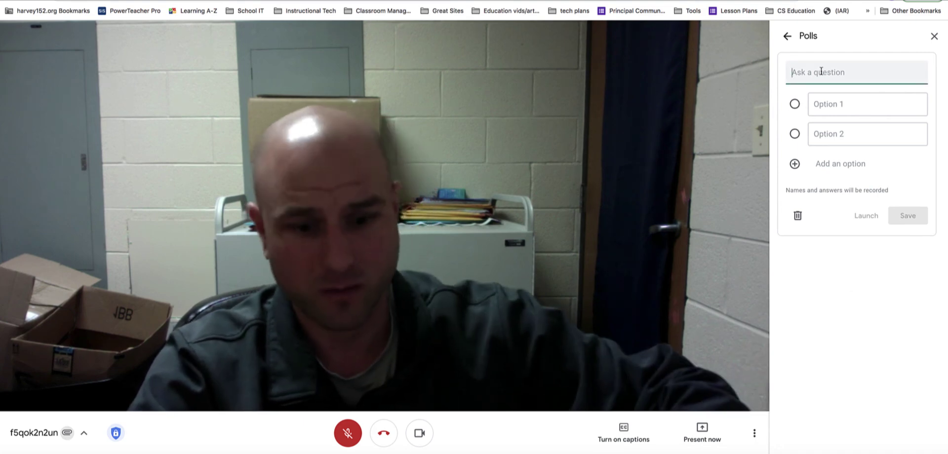
type("What is your favorite color")
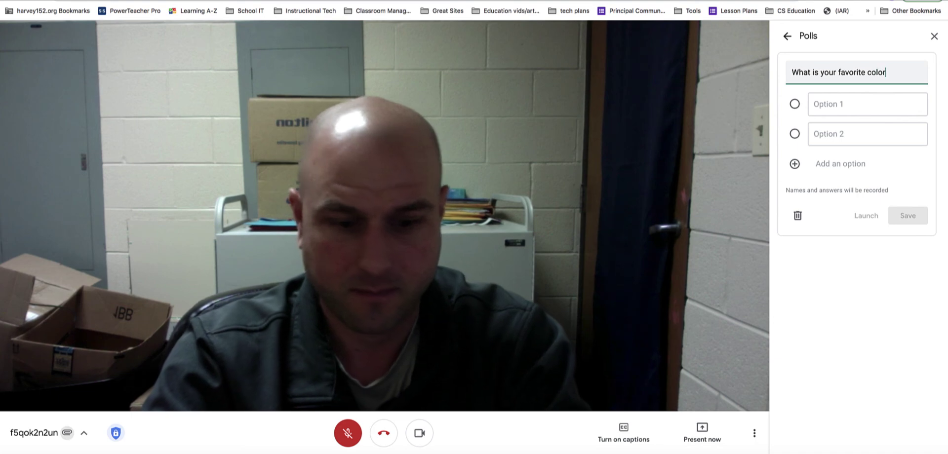
left_click(830, 105)
type("red")
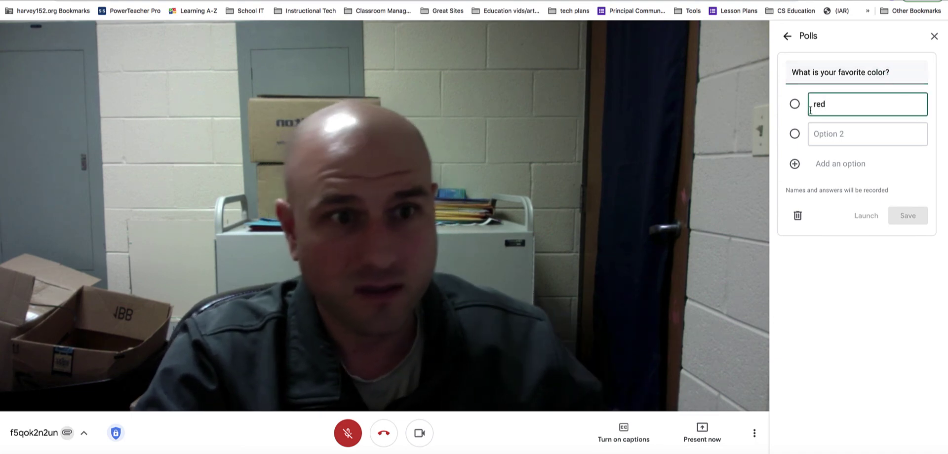
left_click(815, 133)
type("blue")
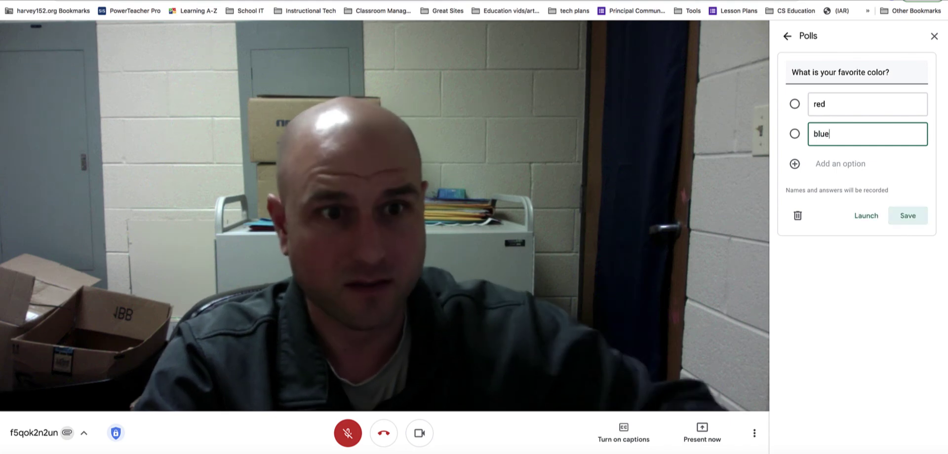
left_click(796, 168)
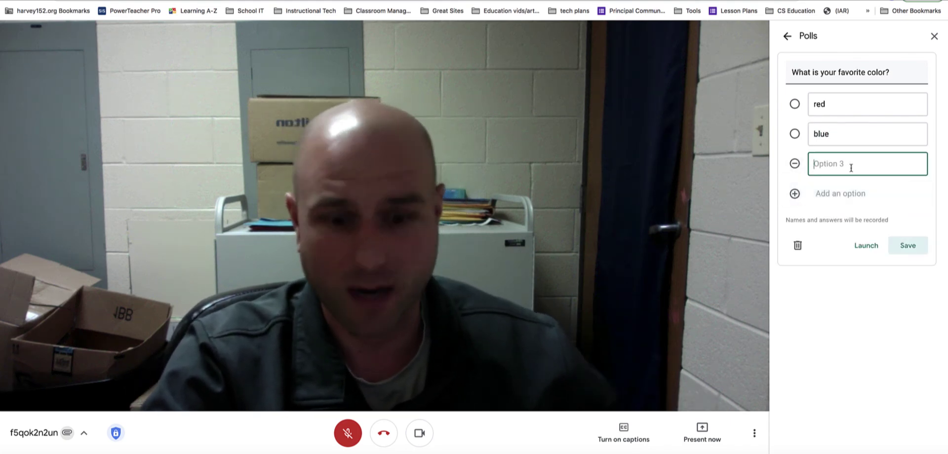
type("yellow")
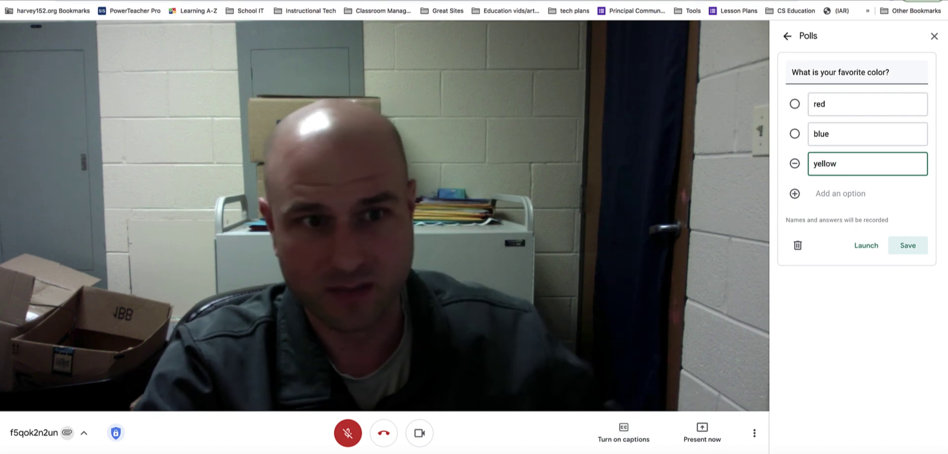
Step: Add brown as a fourth answer option to the poll and remove it again
left_click(795, 194)
type("brown")
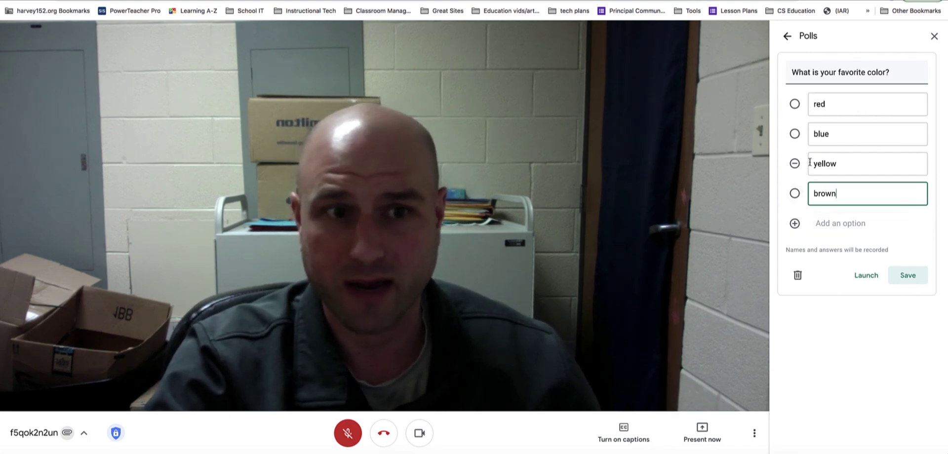
left_click(795, 193)
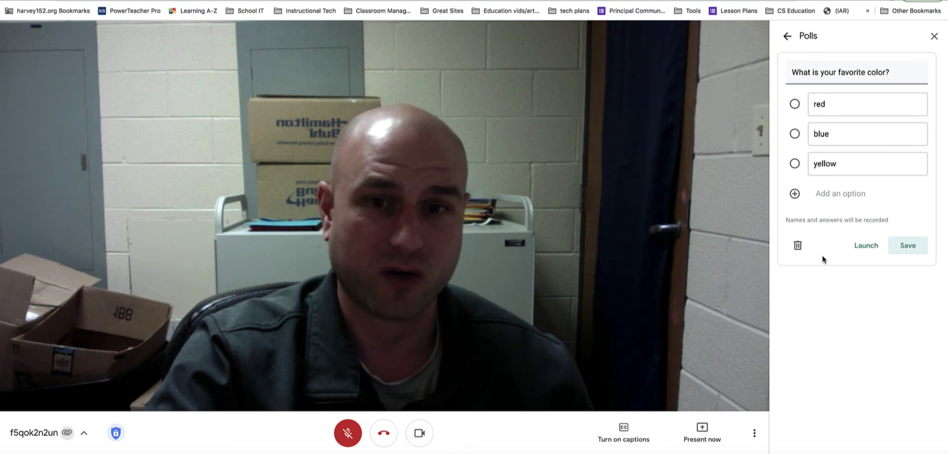
Step: Save the favorite color poll, launch it to the meeting, and return to the activities list
left_click(909, 247)
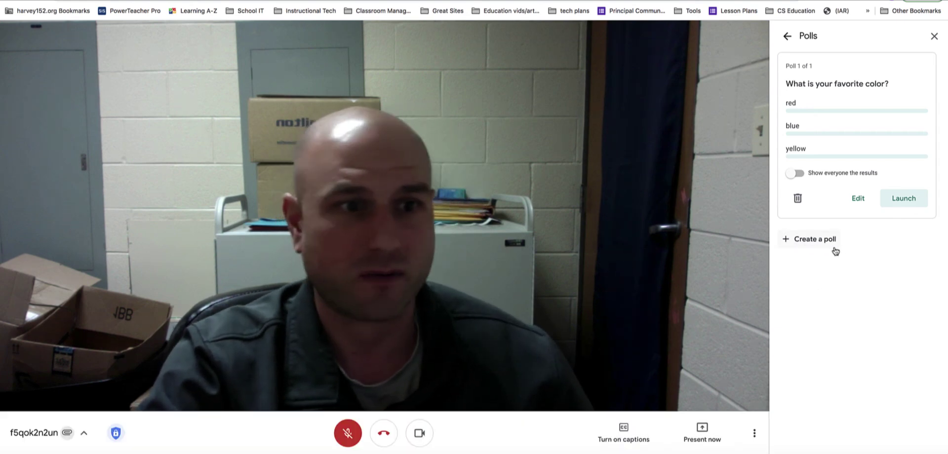
left_click(903, 202)
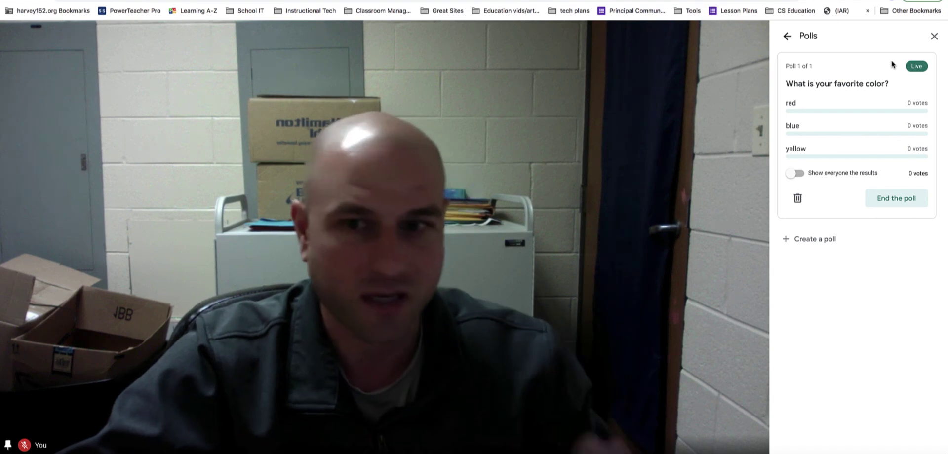
left_click(787, 37)
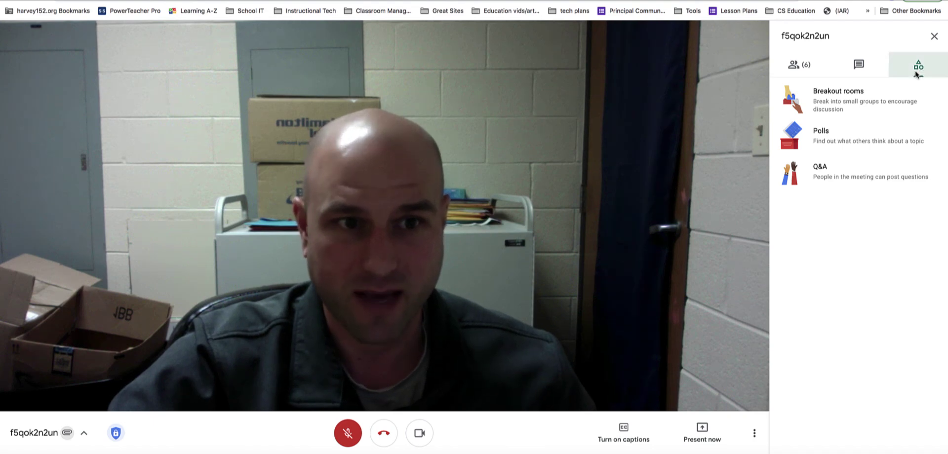
Step: Reopen the live favorite color poll and turn on showing everyone the results
left_click(867, 142)
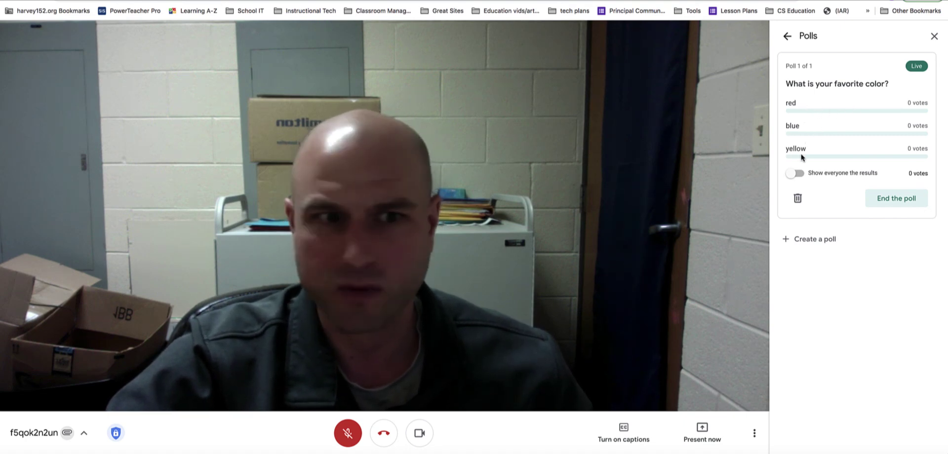
left_click(796, 173)
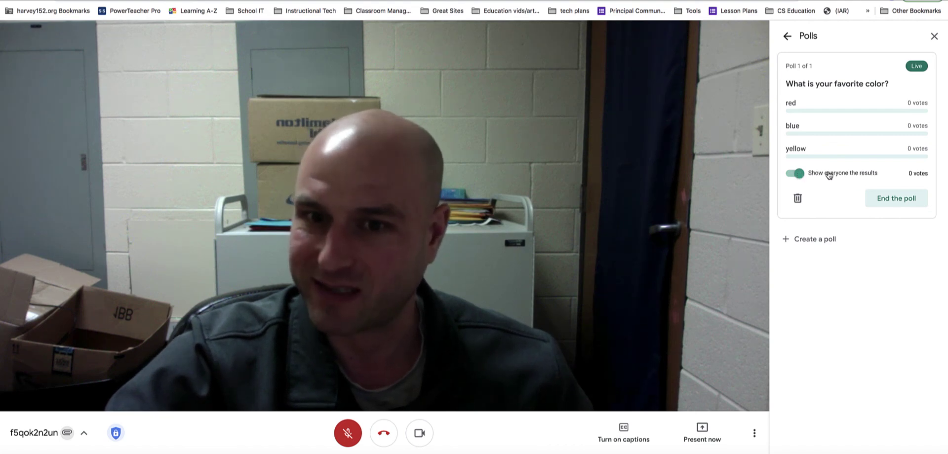
left_click(798, 176)
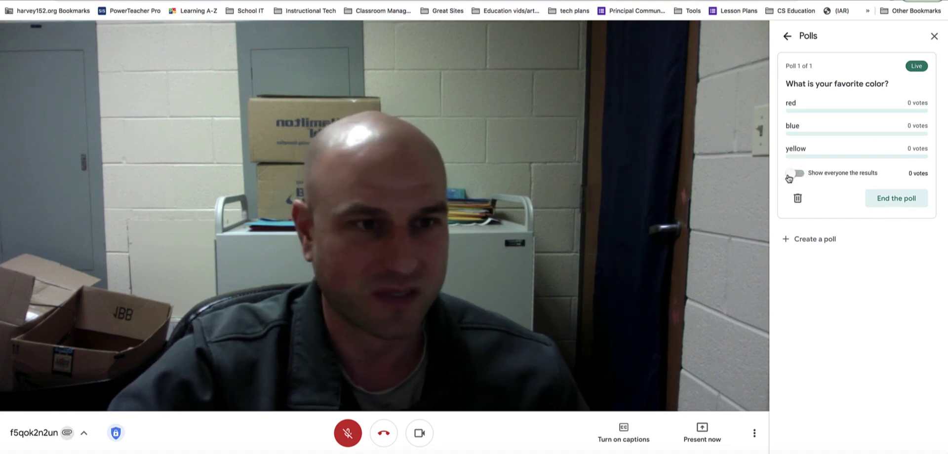
left_click(791, 176)
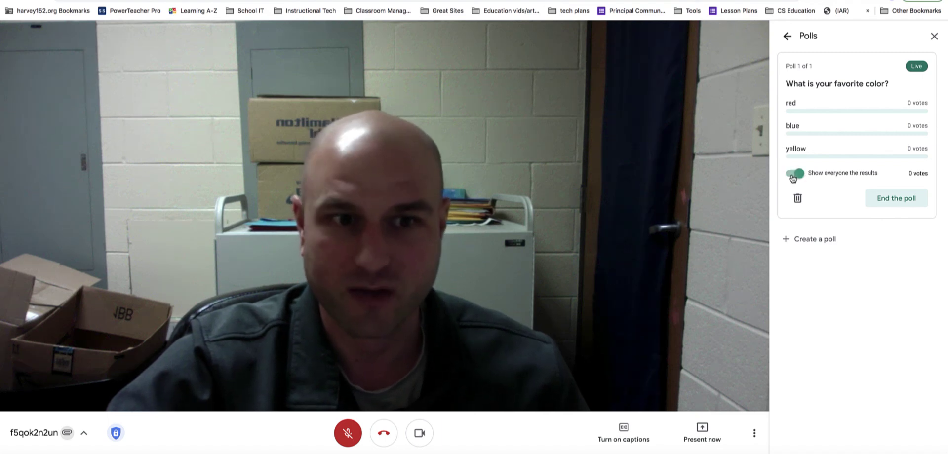
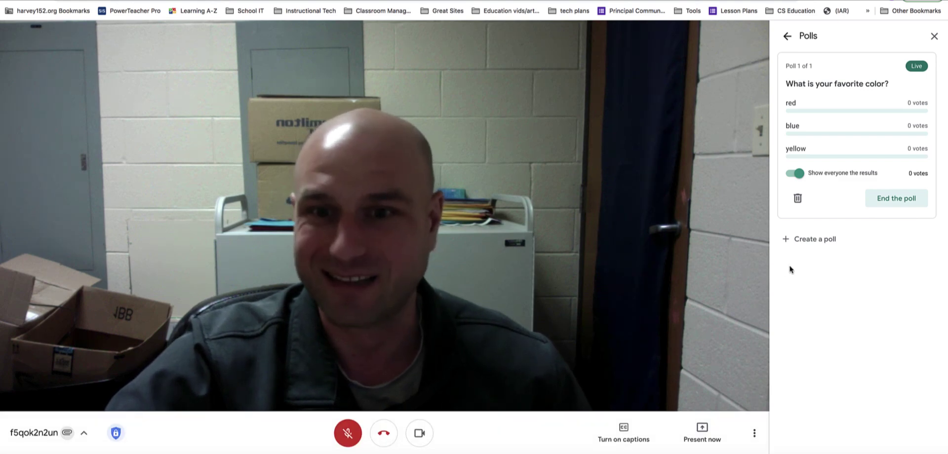
Step: Start a second blank poll and discard it
left_click(808, 241)
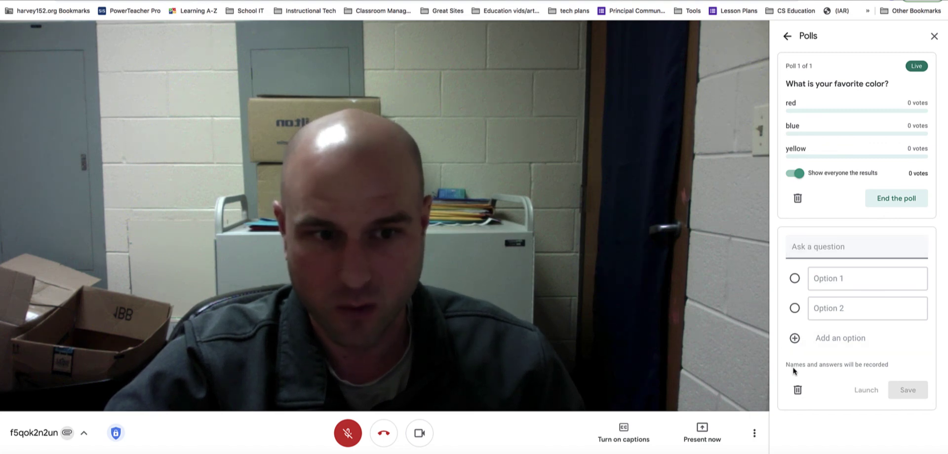
left_click(797, 390)
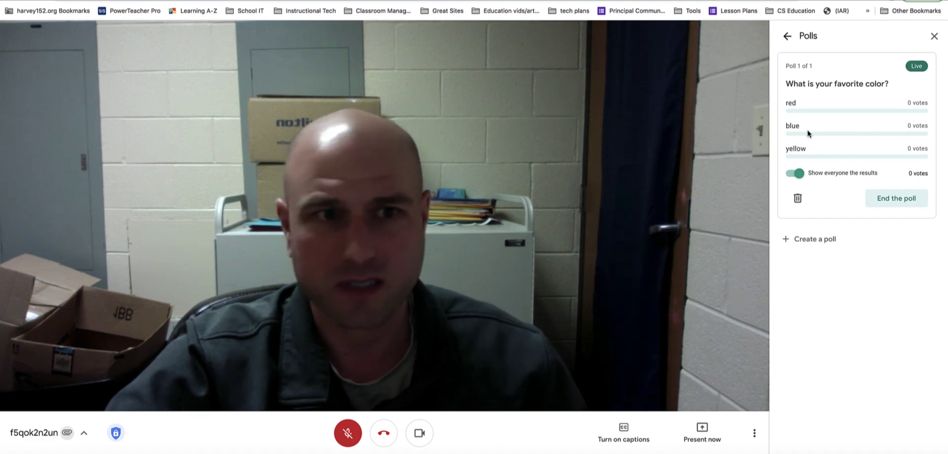
Step: Leave the polls, look at the Q&A activity's page, and return to the list of activities
left_click(784, 39)
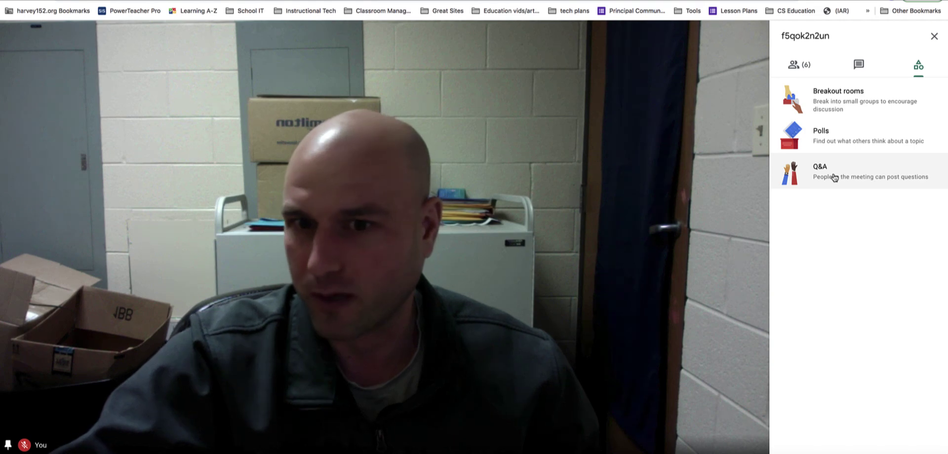
left_click(841, 173)
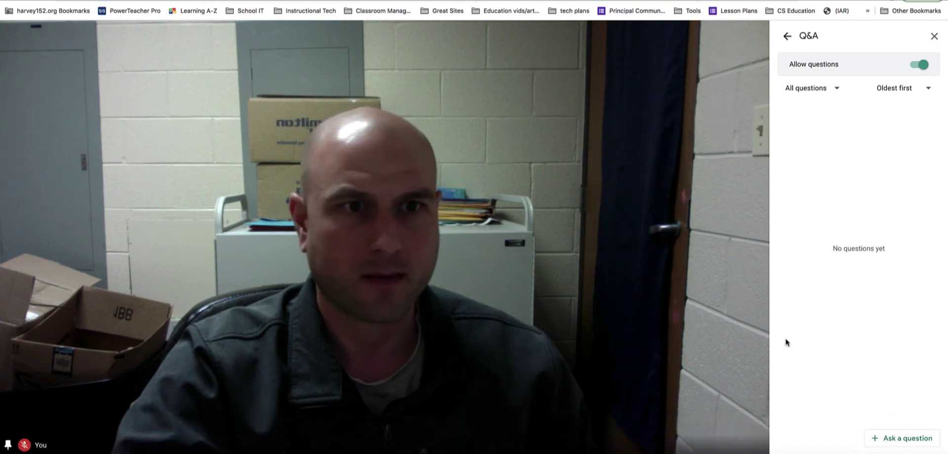
left_click(786, 37)
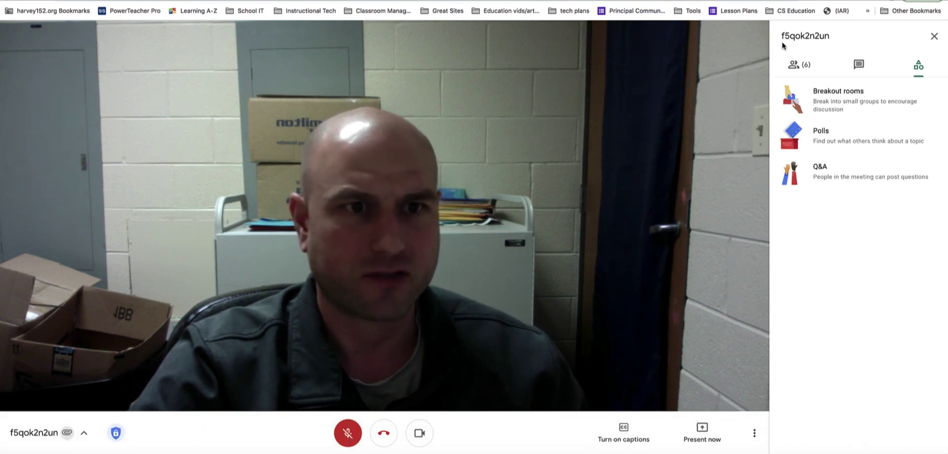
Step: Unpin your own video and change the meeting layout to Tiled
left_click(793, 66)
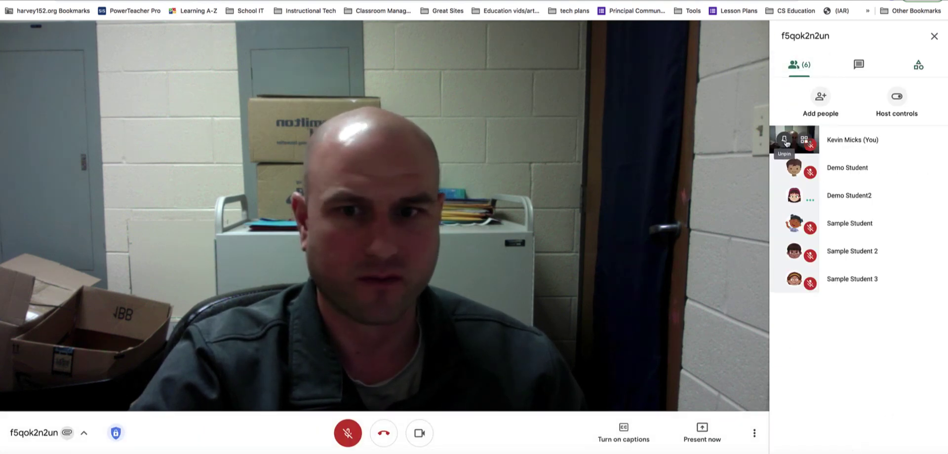
left_click(785, 142)
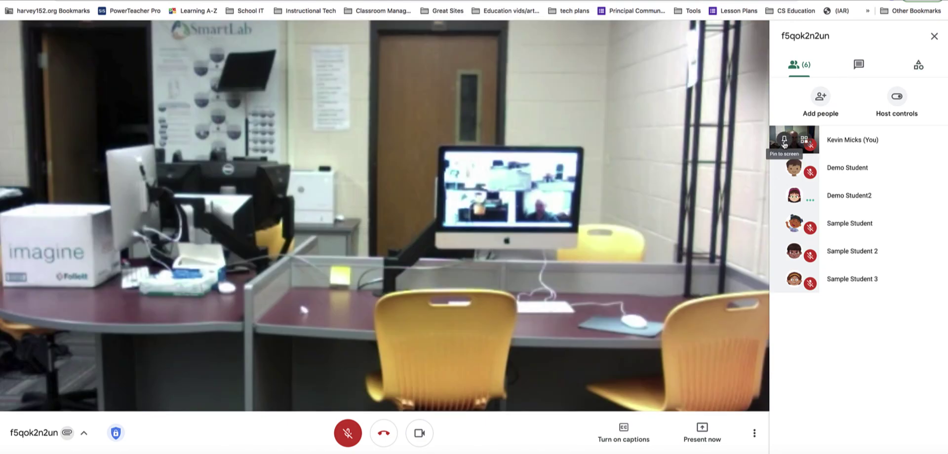
left_click(754, 438)
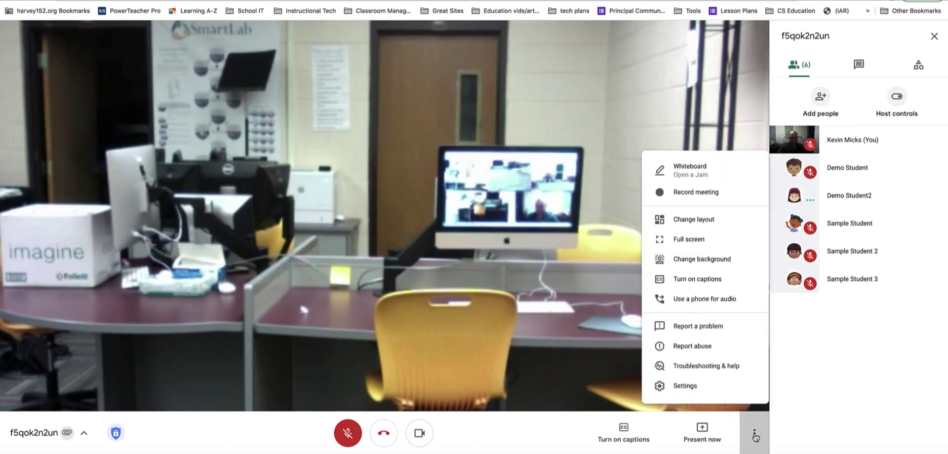
left_click(715, 218)
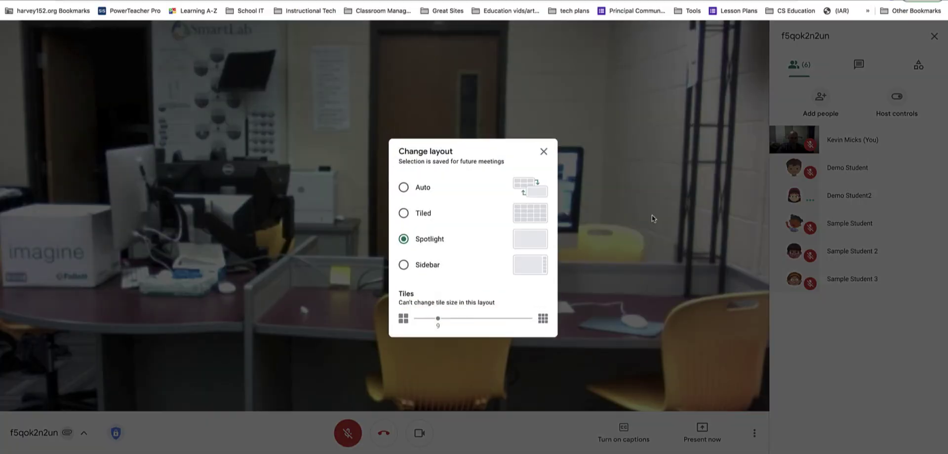
left_click(423, 213)
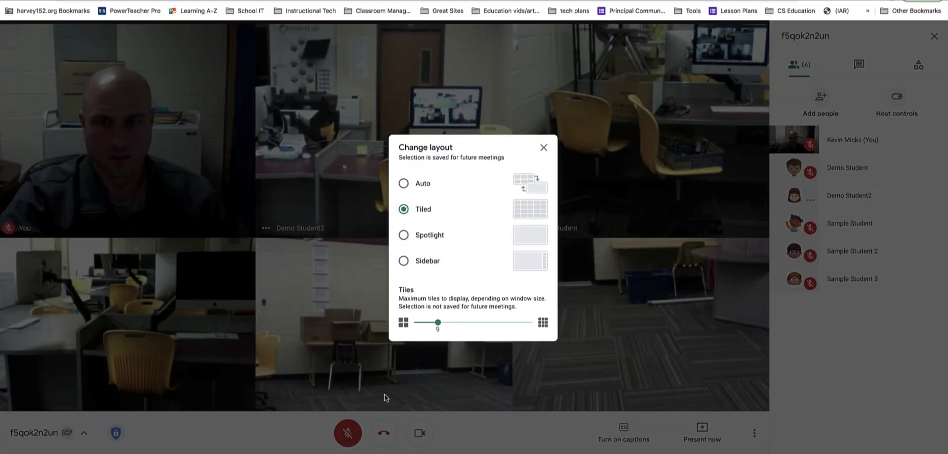
left_click(605, 366)
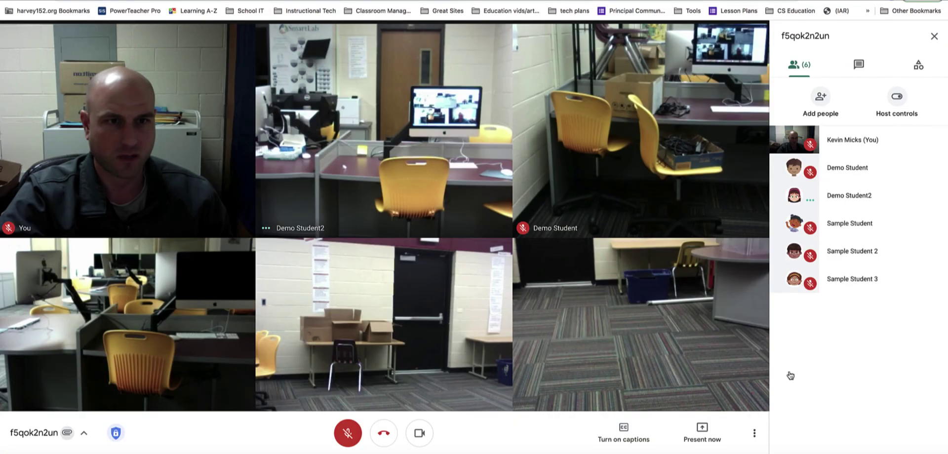
Step: Post the question "Can you repeat the part about what happens after evaporation? My connections was glitchy." in the Q&A activity
left_click(903, 74)
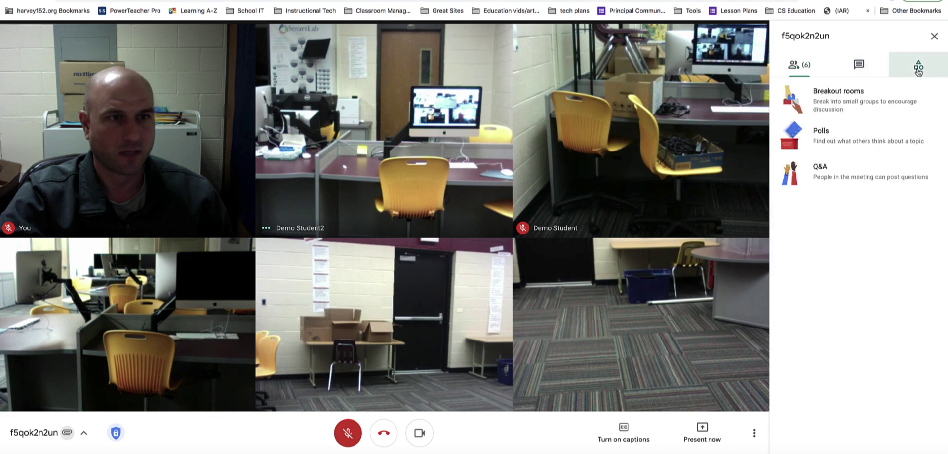
left_click(859, 175)
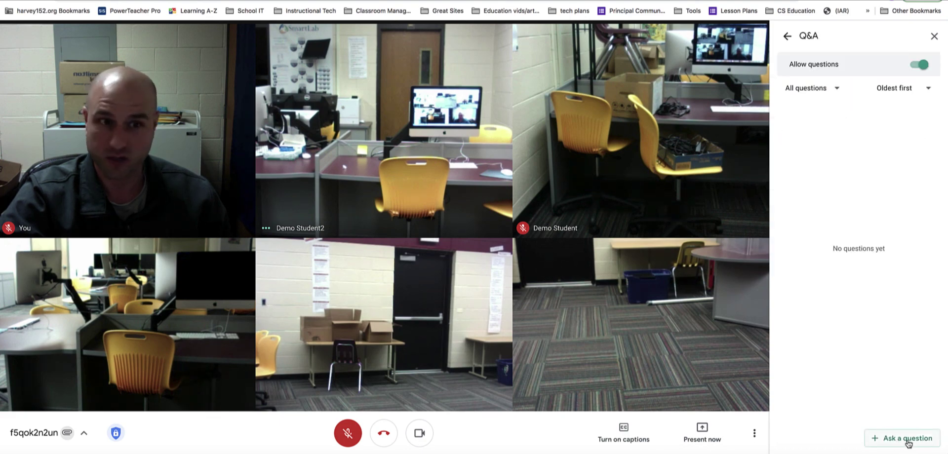
left_click(908, 440)
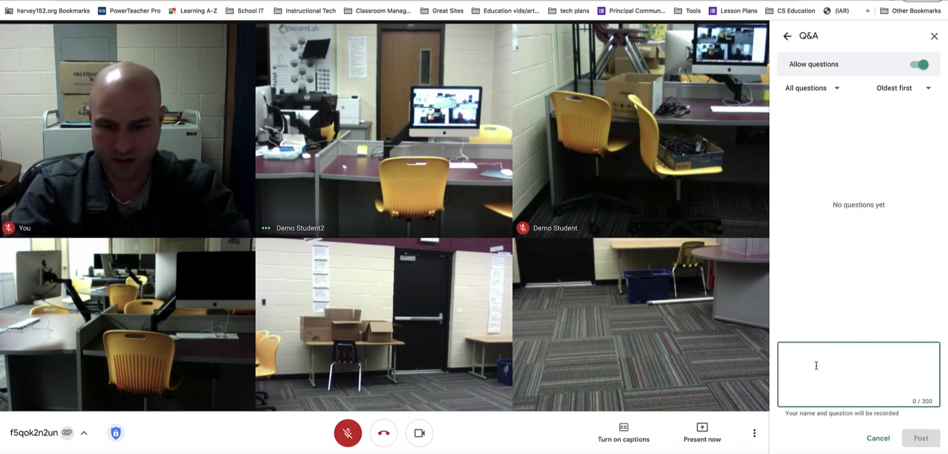
type("Ca")
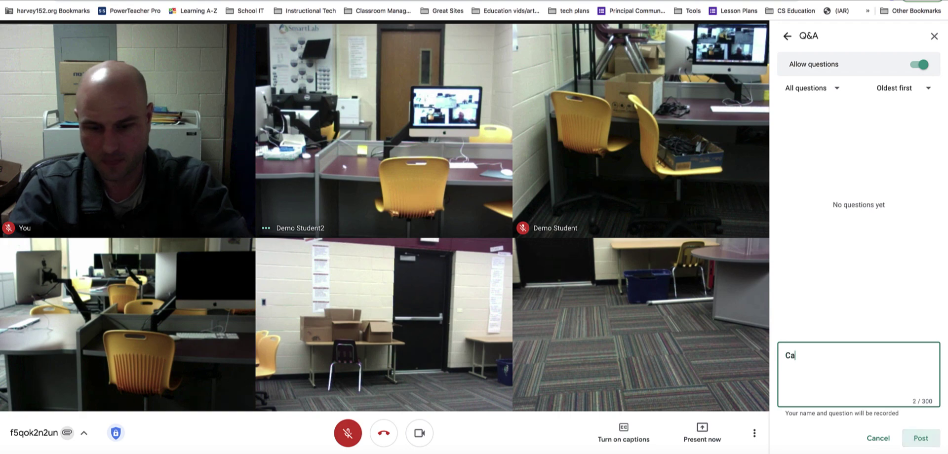
type("n you repeat the part about what happens after eva")
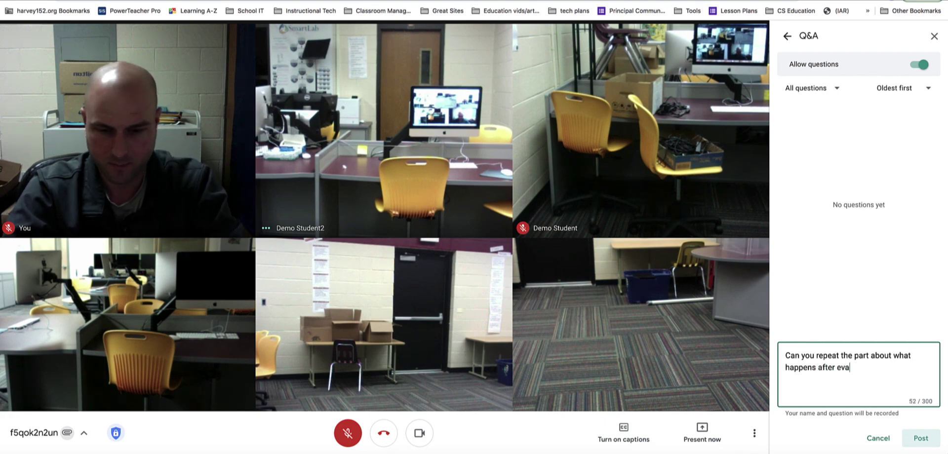
type("poration")
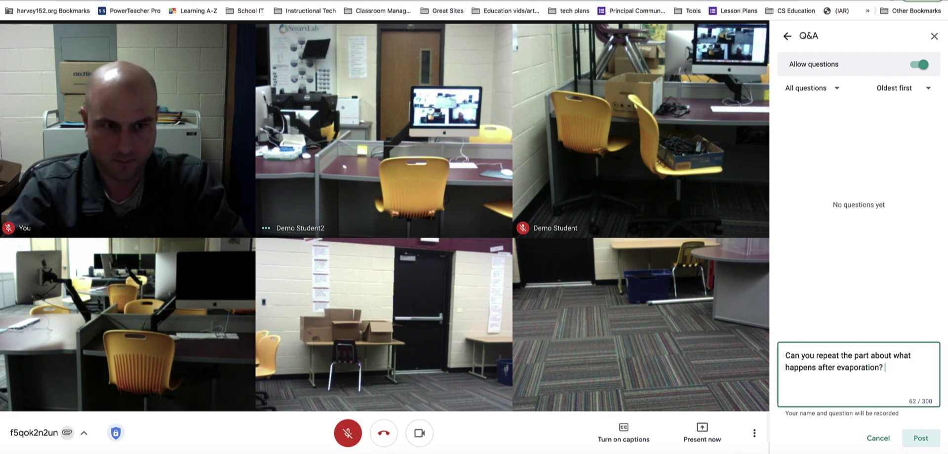
type("? My connections ")
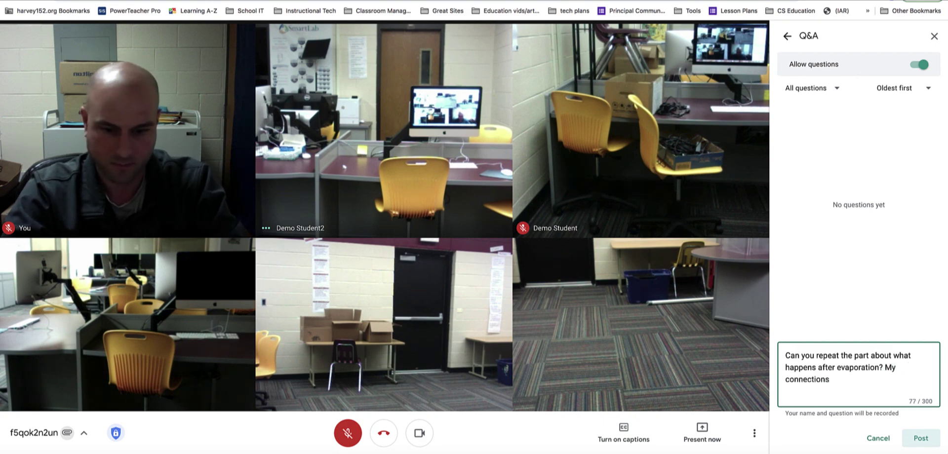
type("was glitchy.")
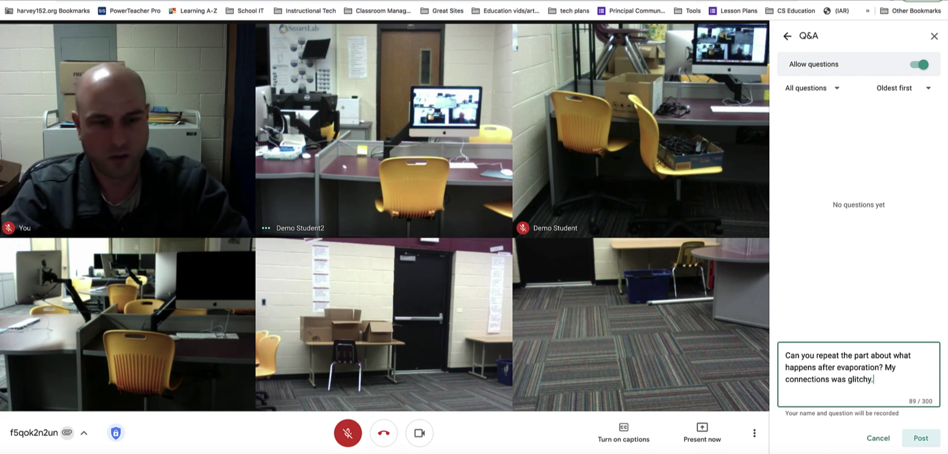
left_click(919, 445)
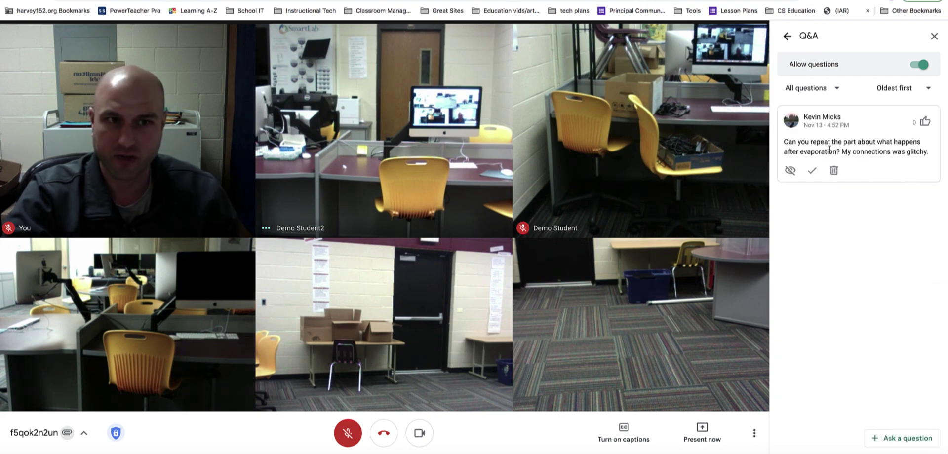
Step: Leave and reopen the Q&A, and post a second question, "Do we have any homework today?"
left_click(788, 37)
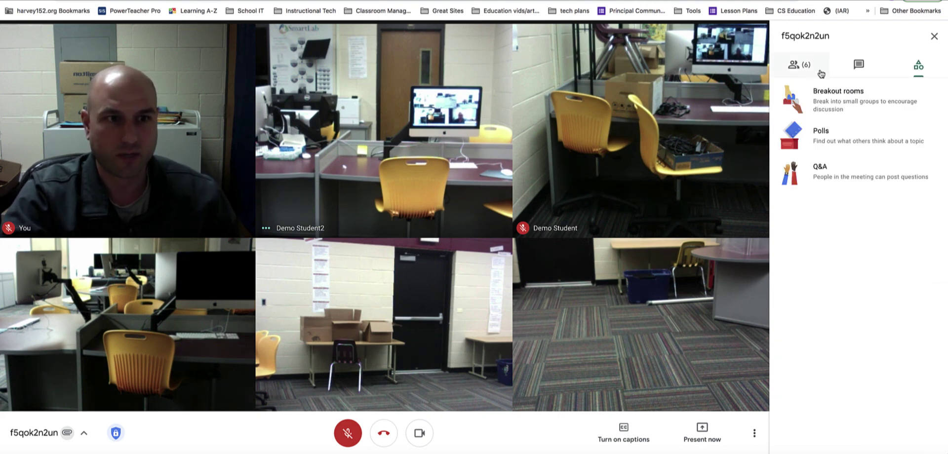
left_click(843, 175)
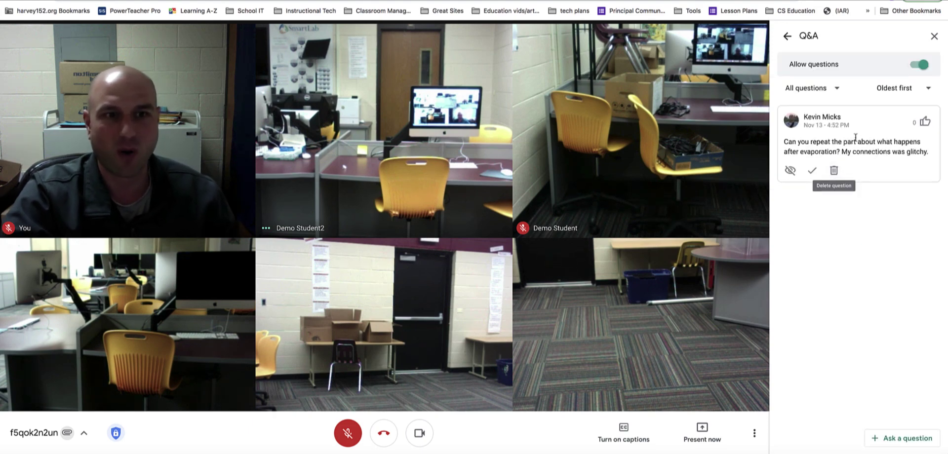
left_click(902, 438)
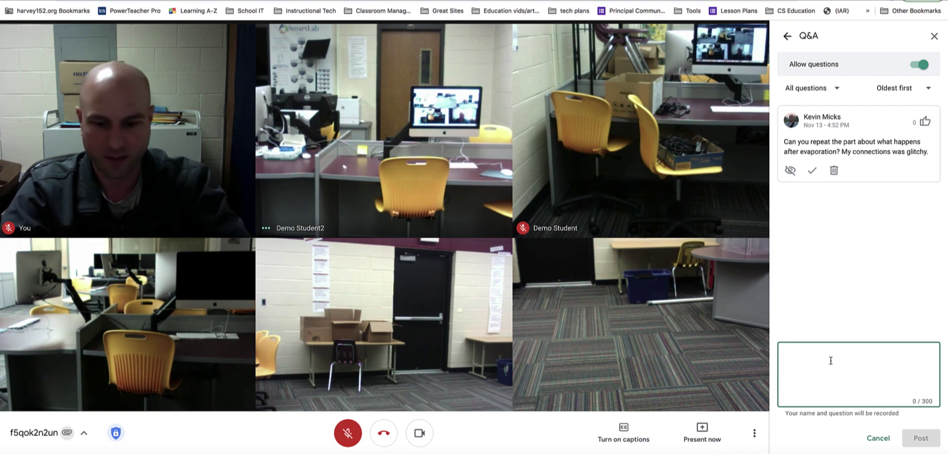
type("Do we have any homewor")
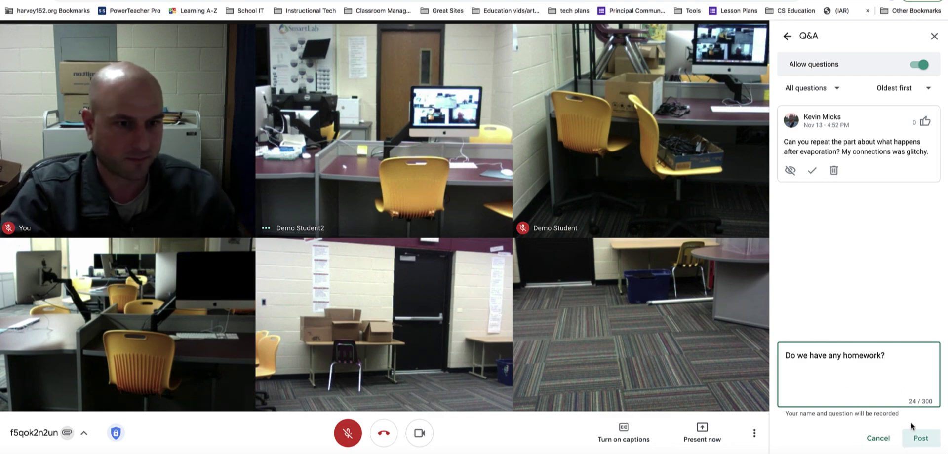
type("k today")
left_click(920, 438)
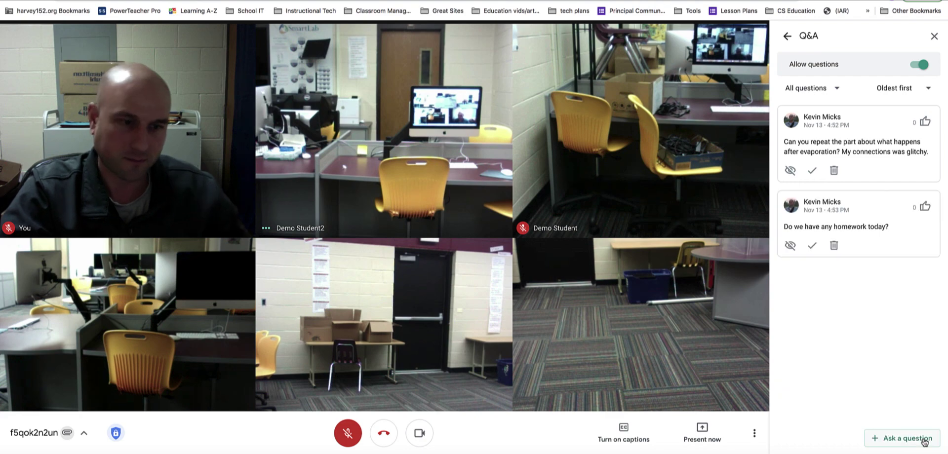
Step: Leave and reopen the Q&A, and mark the evaporation question as hidden after toggling its visibility
left_click(787, 36)
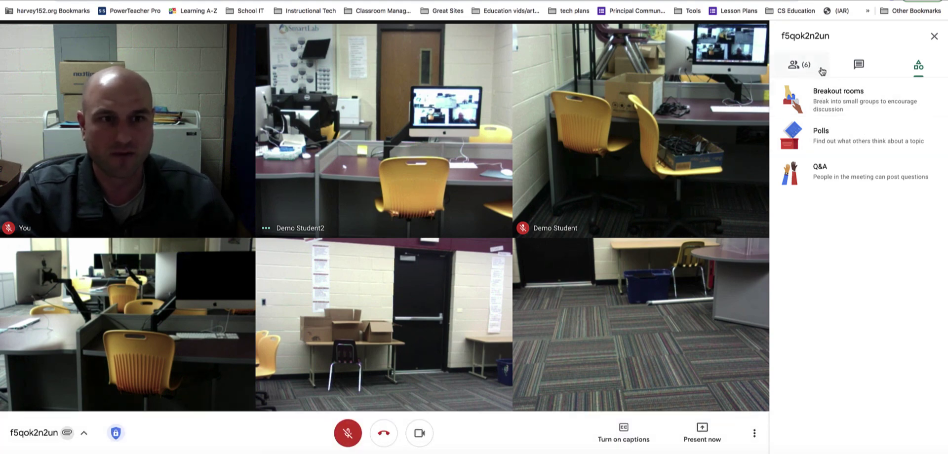
left_click(834, 177)
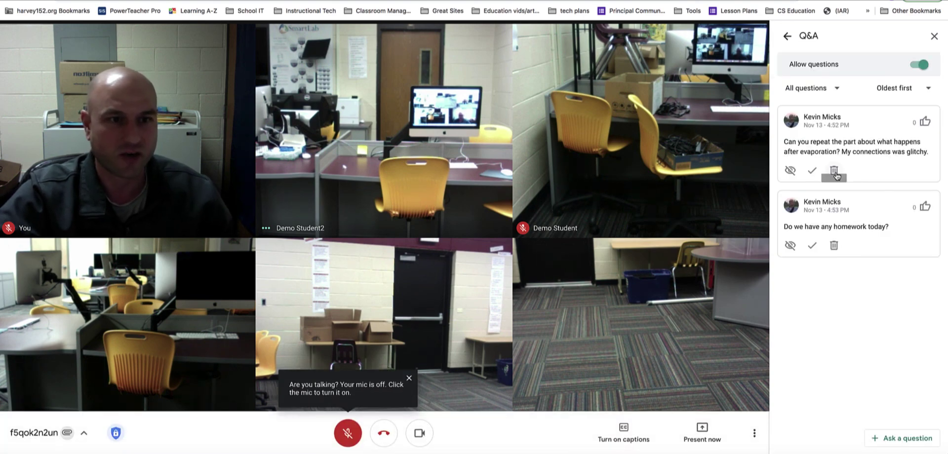
left_click(790, 171)
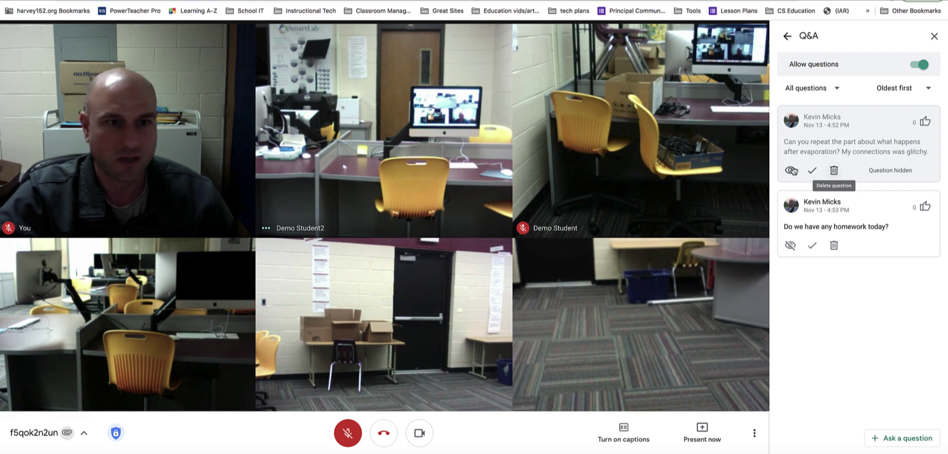
left_click(790, 171)
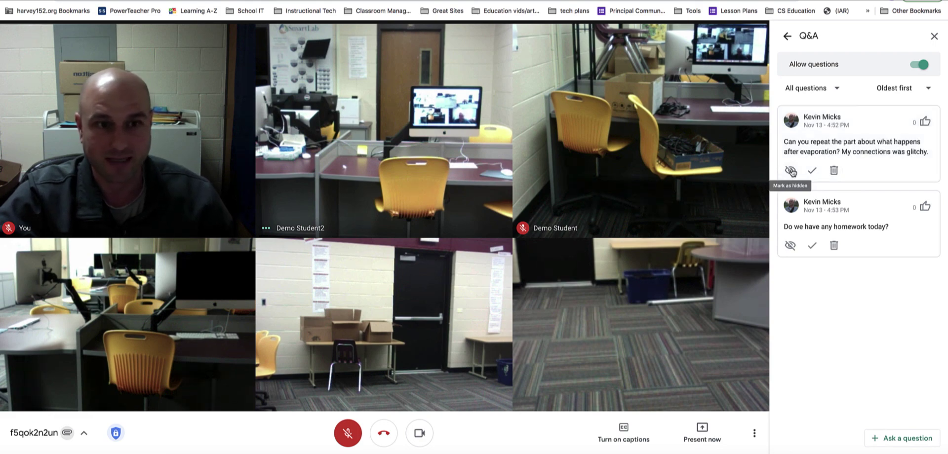
left_click(791, 171)
left_click(790, 171)
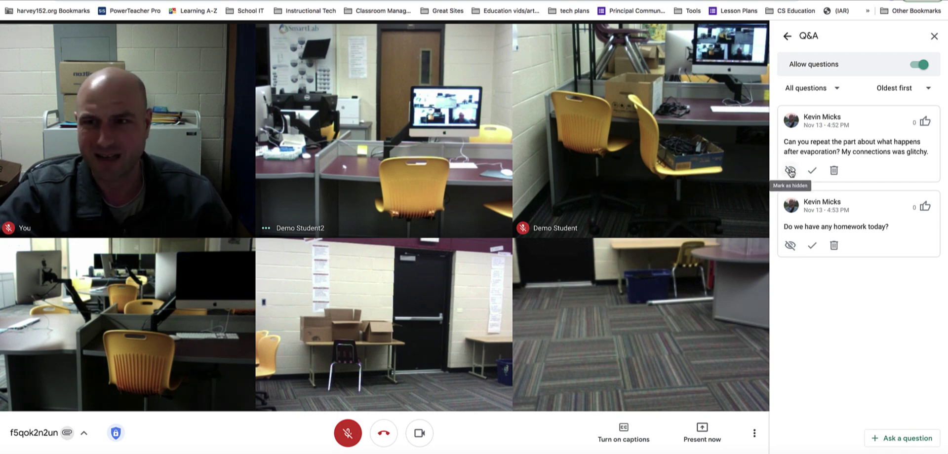
left_click(791, 171)
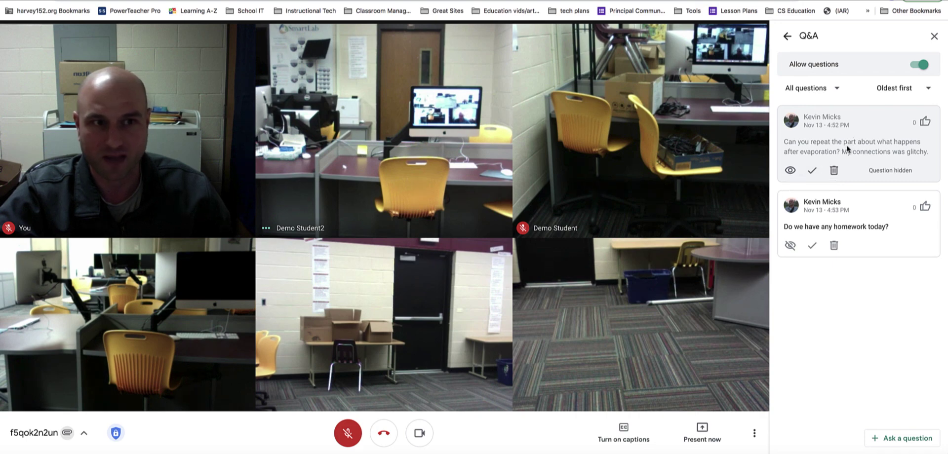
Step: Turn off Allow questions for the Q&A and turn it back on
left_click(812, 172)
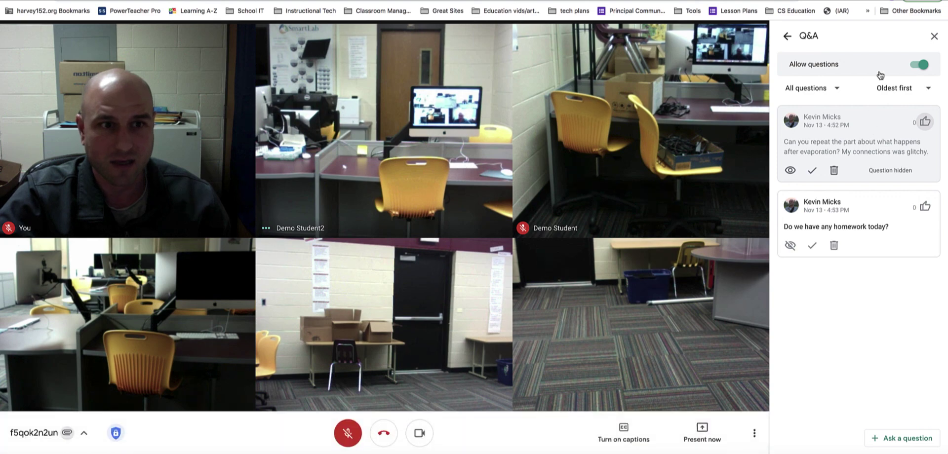
left_click(917, 66)
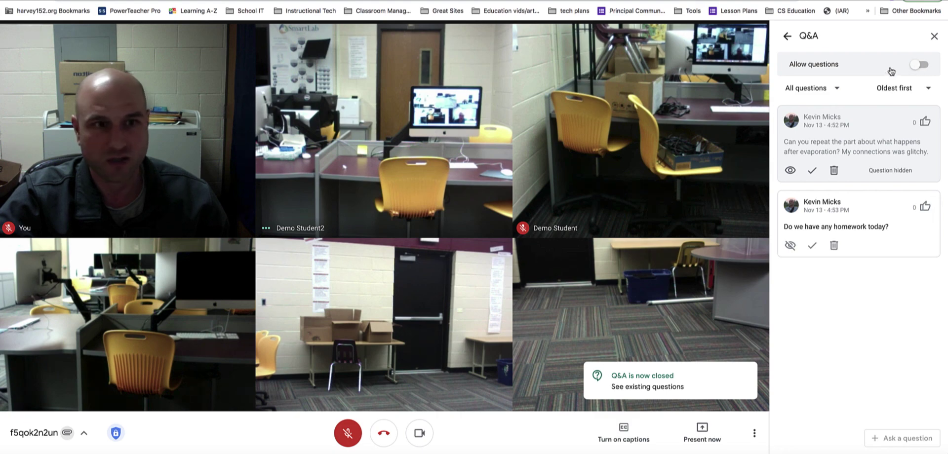
left_click(917, 66)
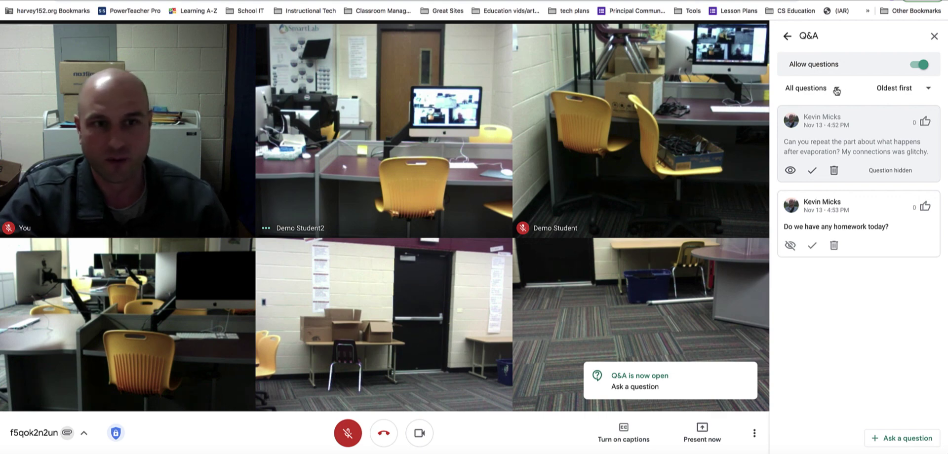
Step: Filter the questions by Unanswered and by Answered, and reopen the Q&A to list all questions
left_click(836, 89)
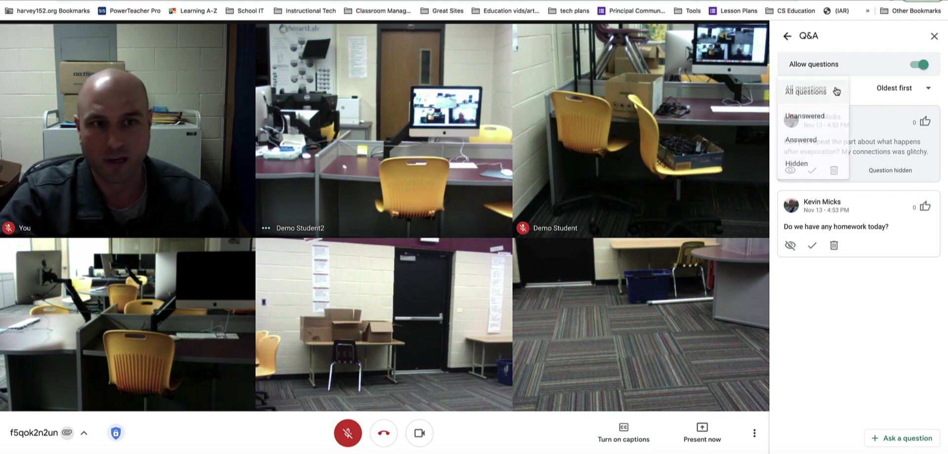
left_click(803, 117)
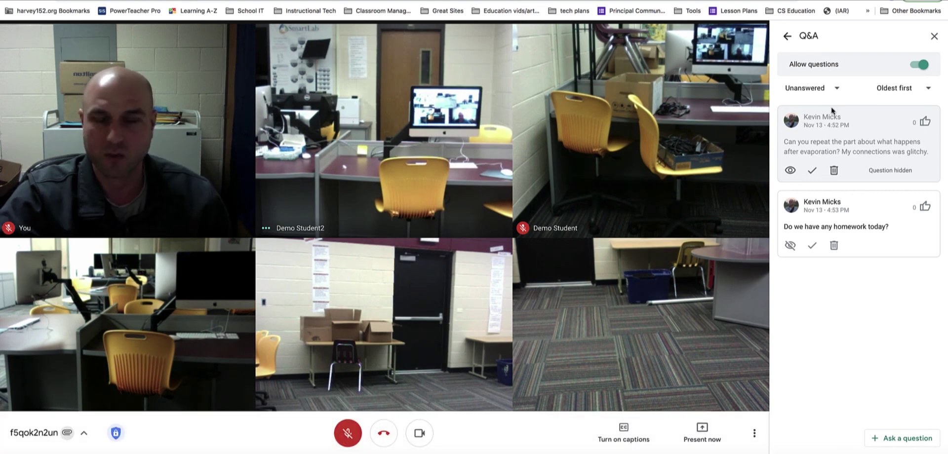
left_click(834, 93)
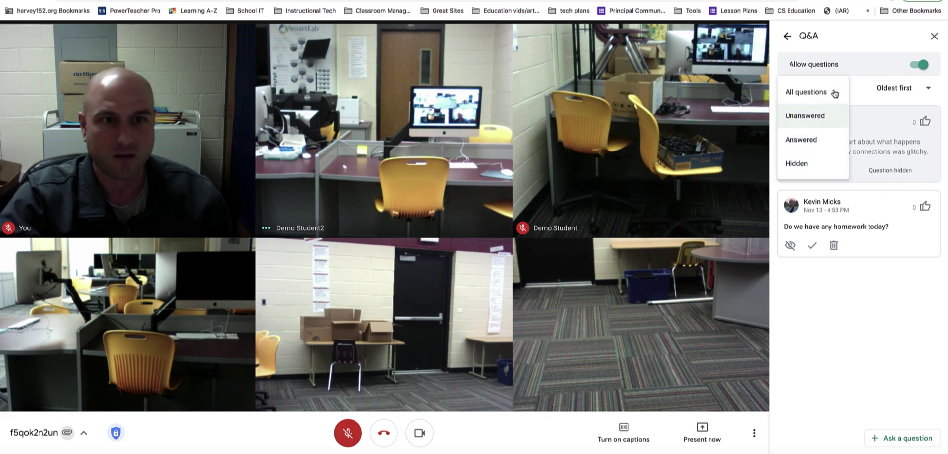
left_click(809, 141)
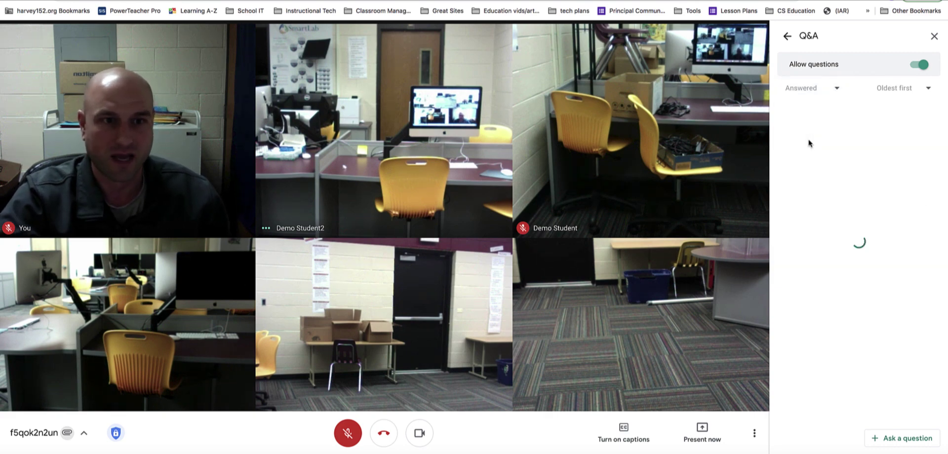
left_click(786, 36)
left_click(850, 165)
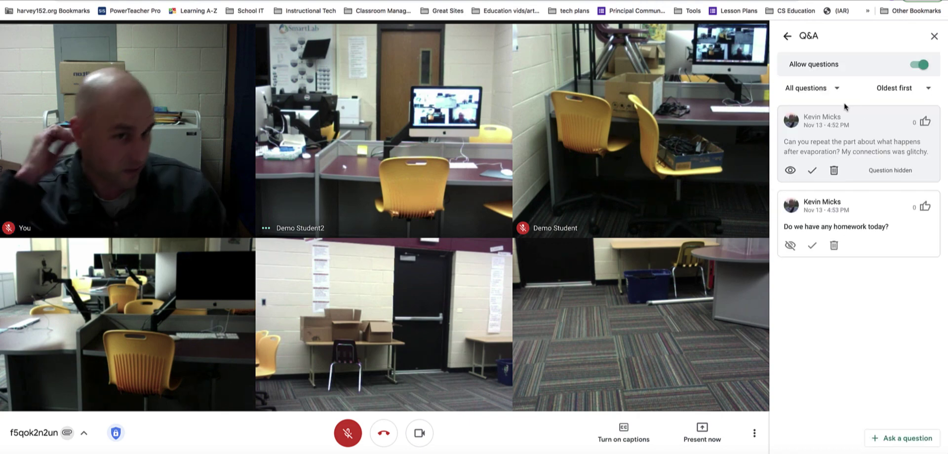
Step: Mark the evaporation question as answered, and filter the questions by Answered and then by Unanswered
left_click(812, 171)
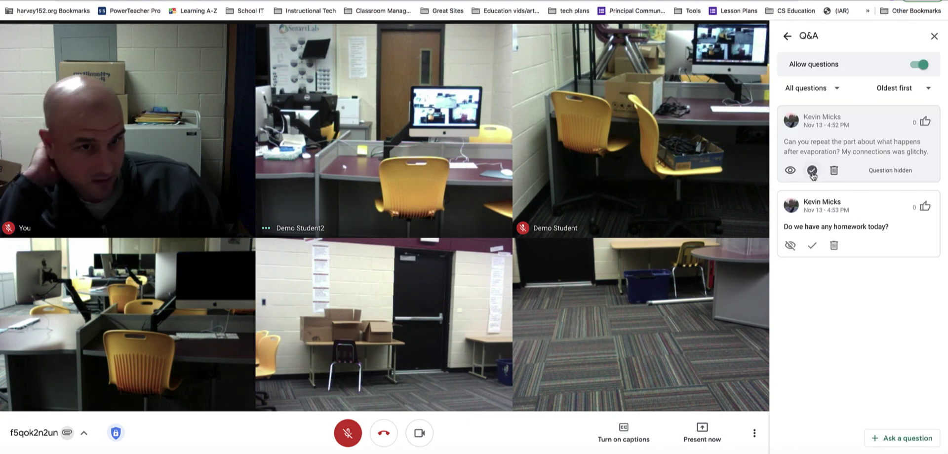
left_click(810, 92)
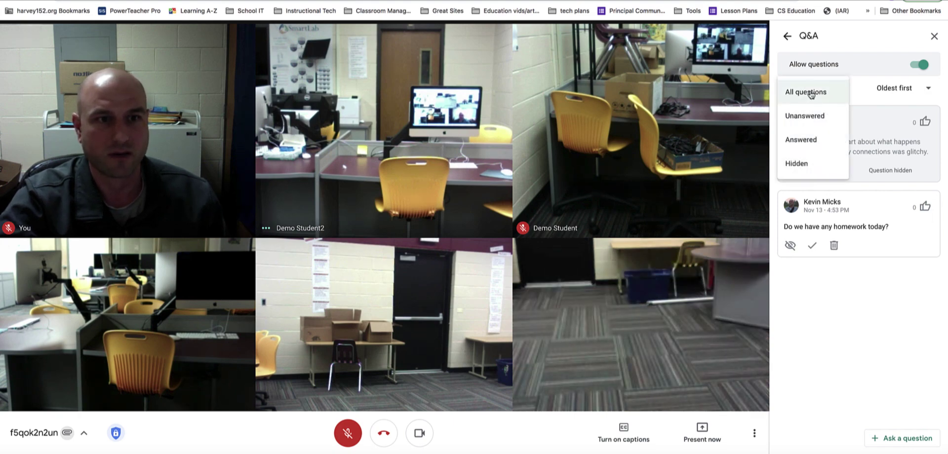
left_click(804, 140)
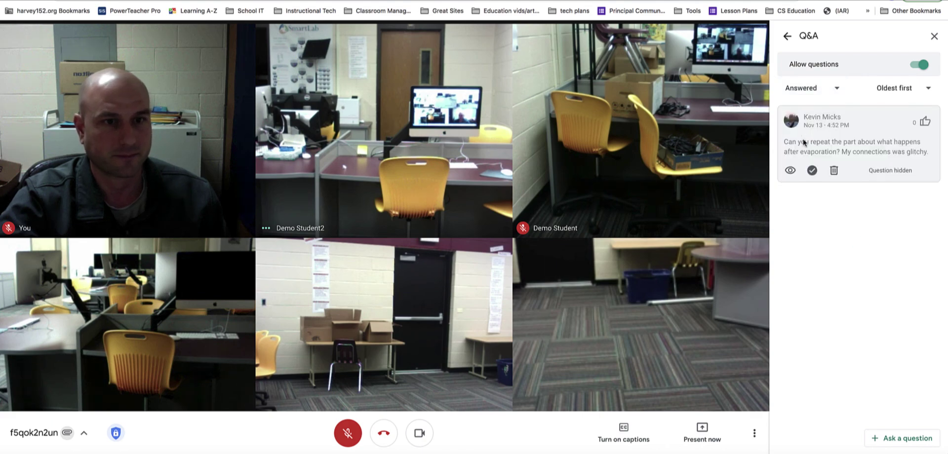
left_click(820, 88)
left_click(812, 122)
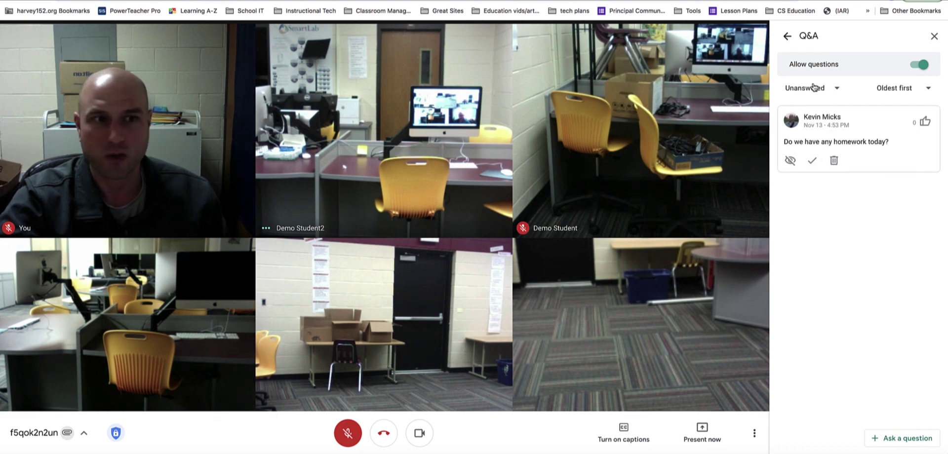
Step: Sort the questions by Popular, highlight the homework question's text, and return to the list of activities
left_click(896, 88)
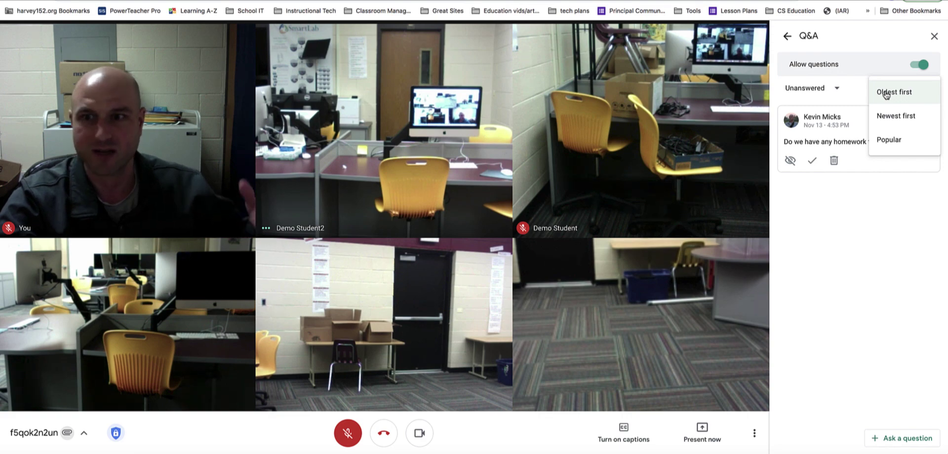
left_click(887, 143)
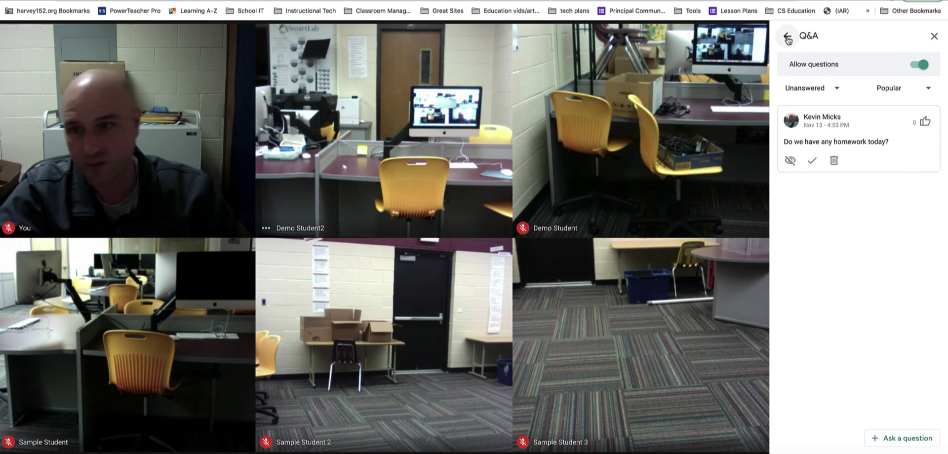
mouse_move(377, 432)
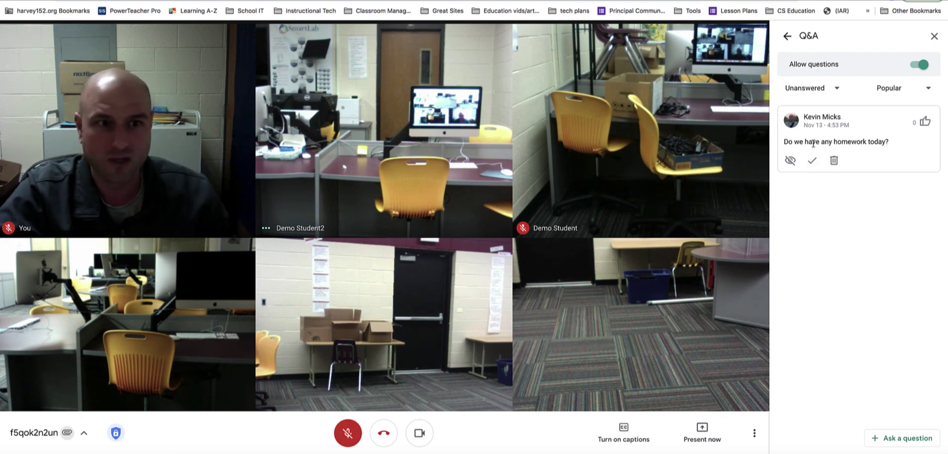
left_click_drag(795, 142, 885, 142)
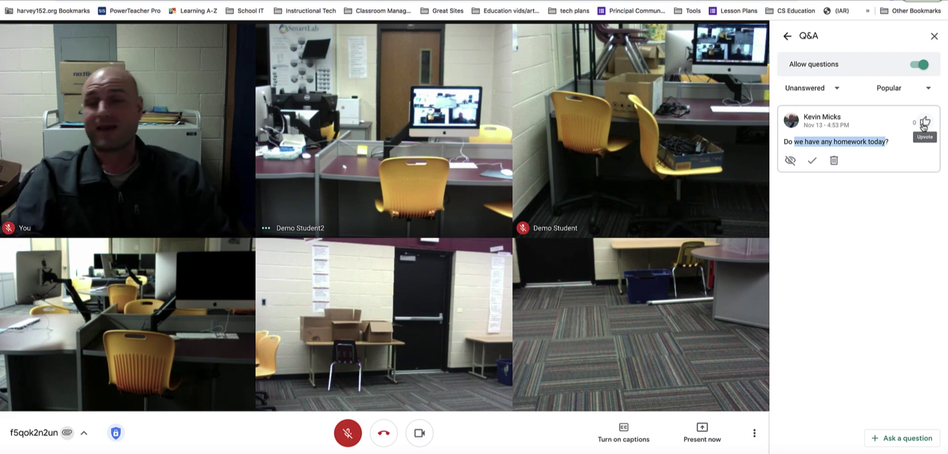
left_click(785, 38)
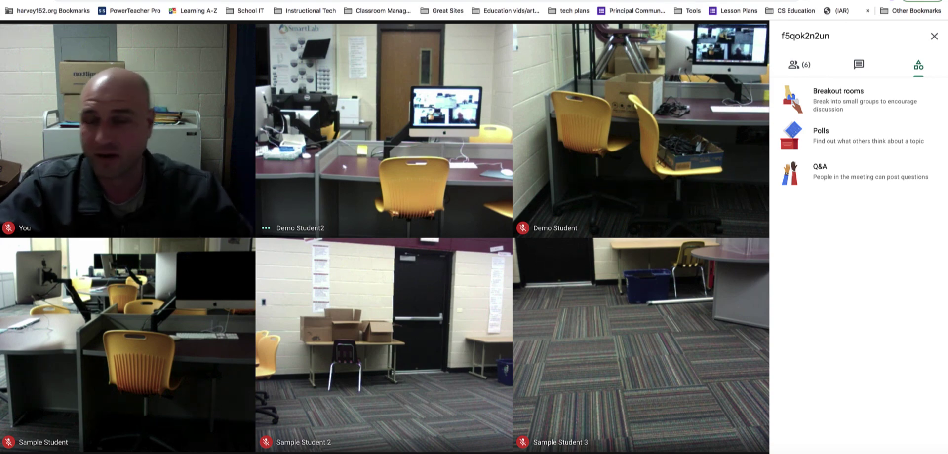
mouse_move(323, 246)
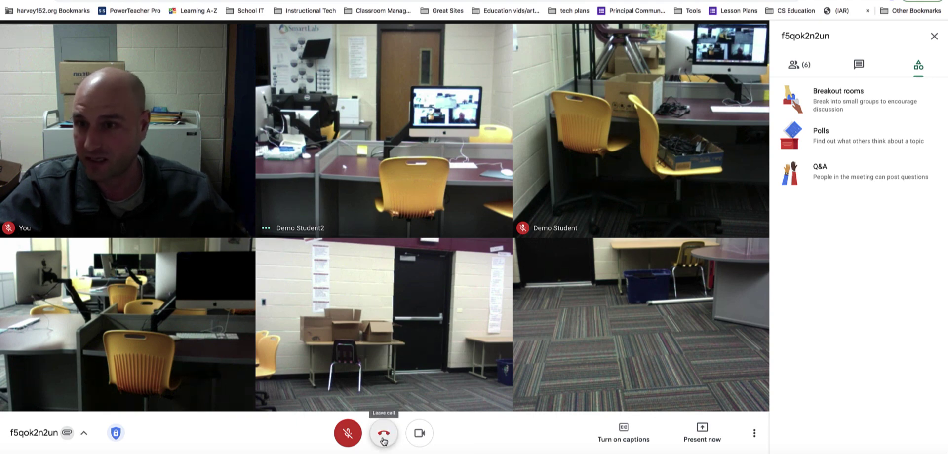
mouse_move(381, 367)
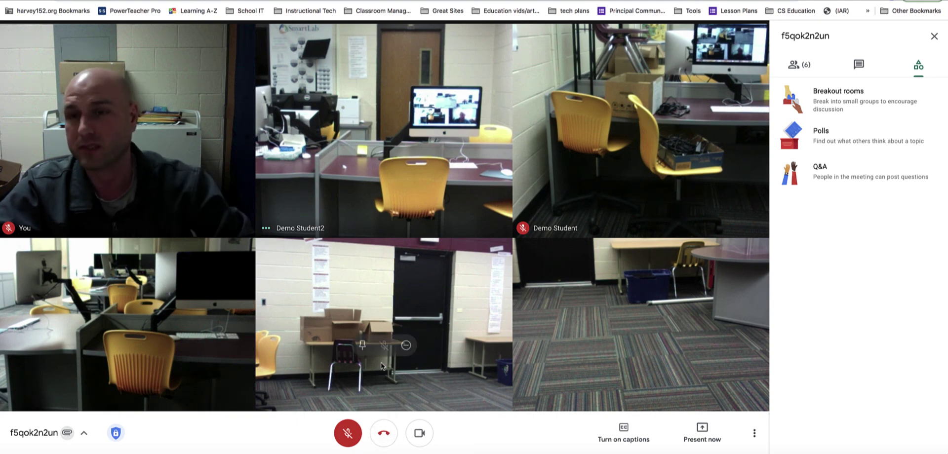